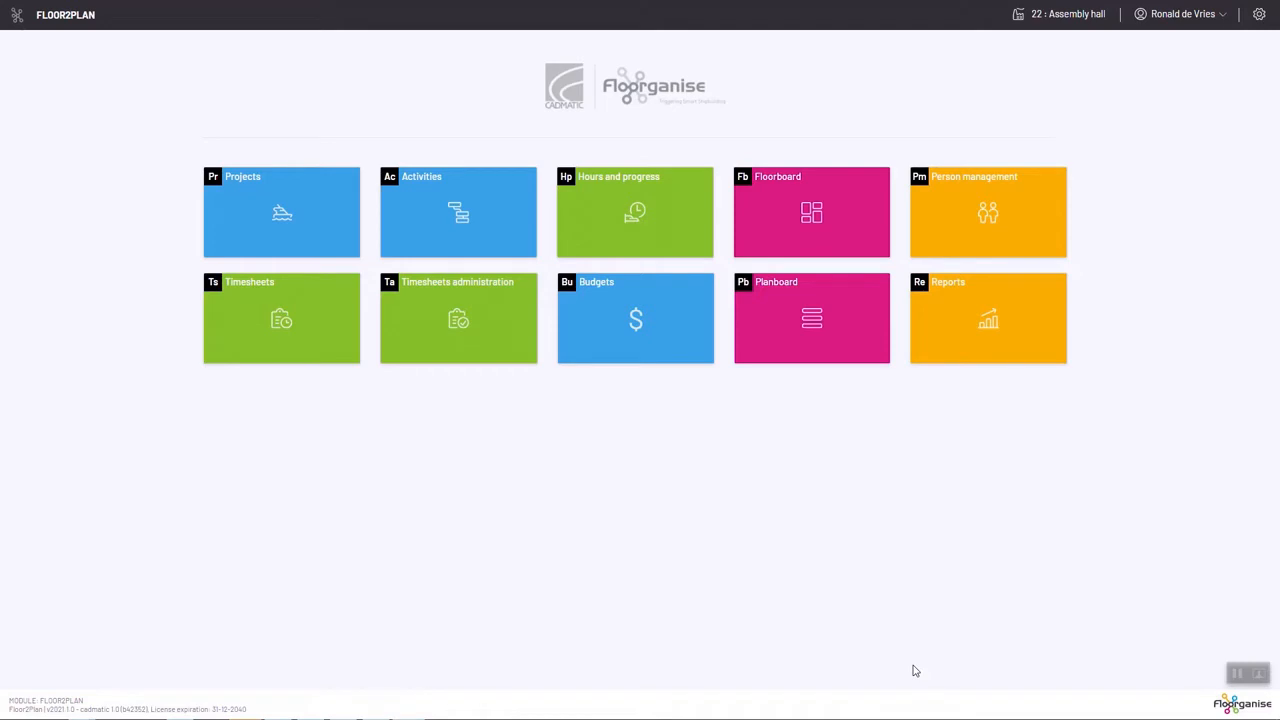
# Step: Open the Activities module and show only the level 1 activities of project Easy Dredge TSHD in the Gantt chart
pyautogui.click(455, 207)
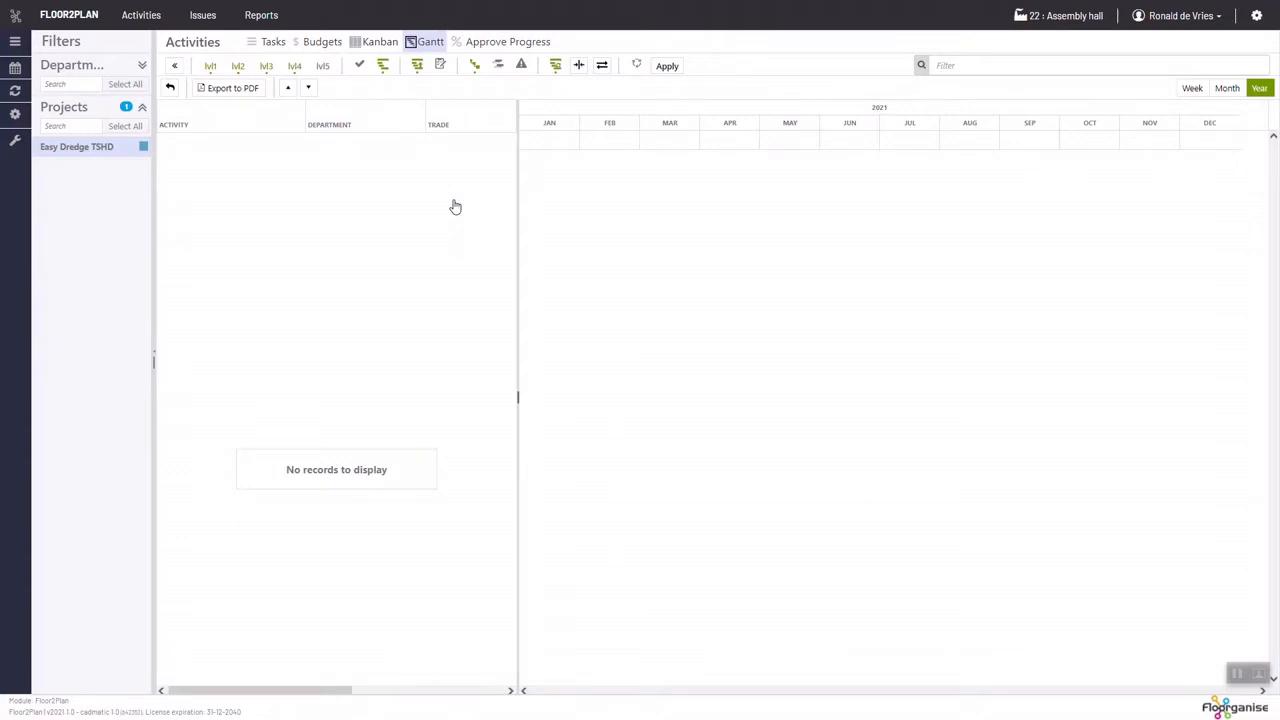
pyautogui.click(141, 67)
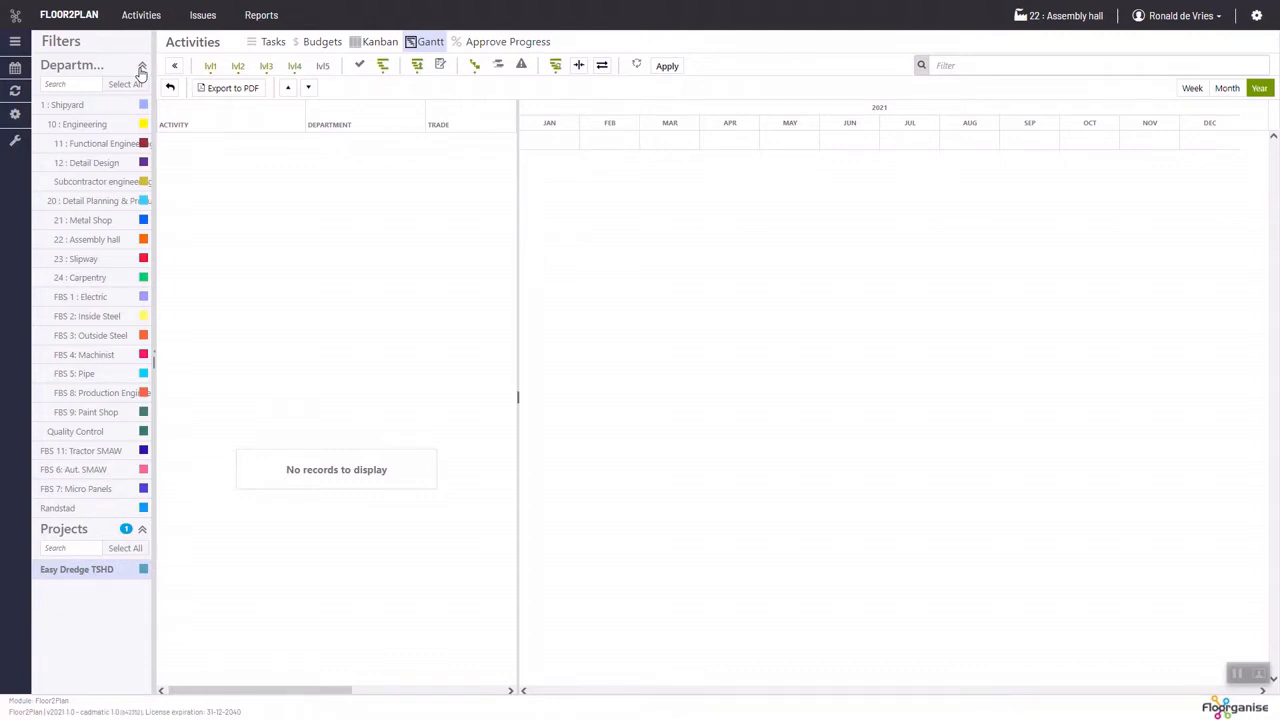
pyautogui.click(141, 68)
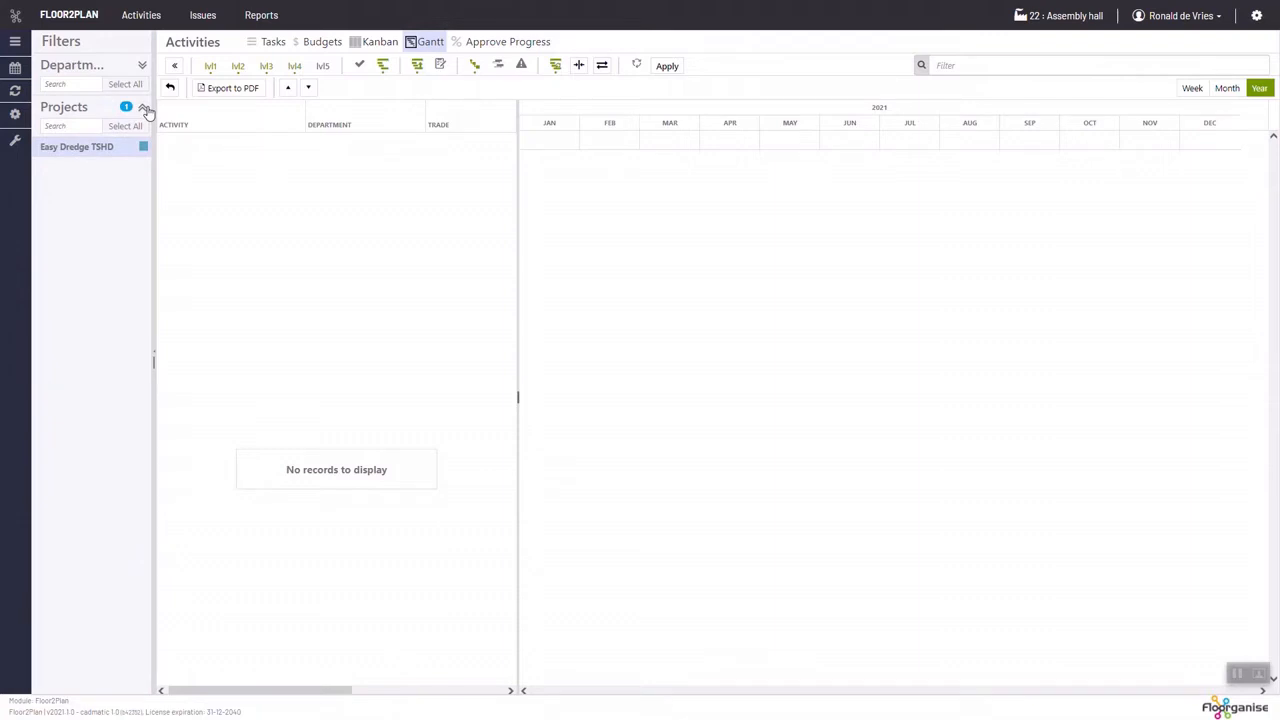
pyautogui.click(144, 108)
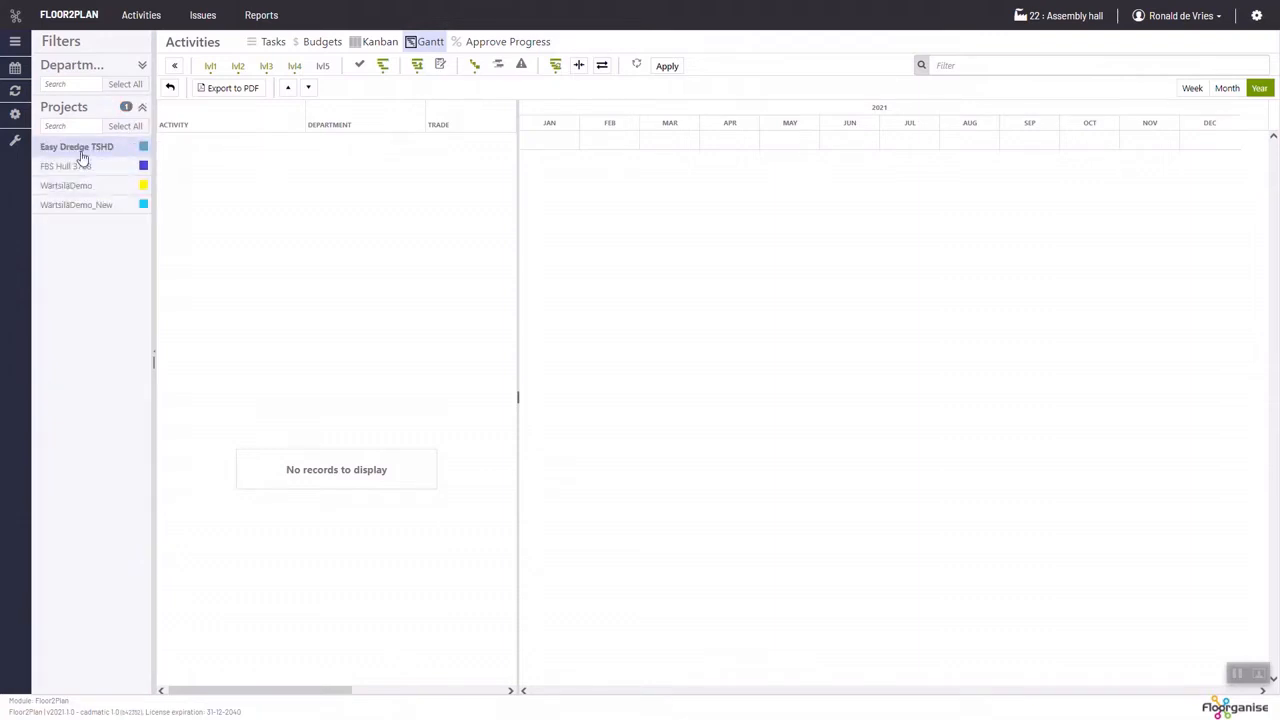
pyautogui.click(237, 68)
pyautogui.click(678, 66)
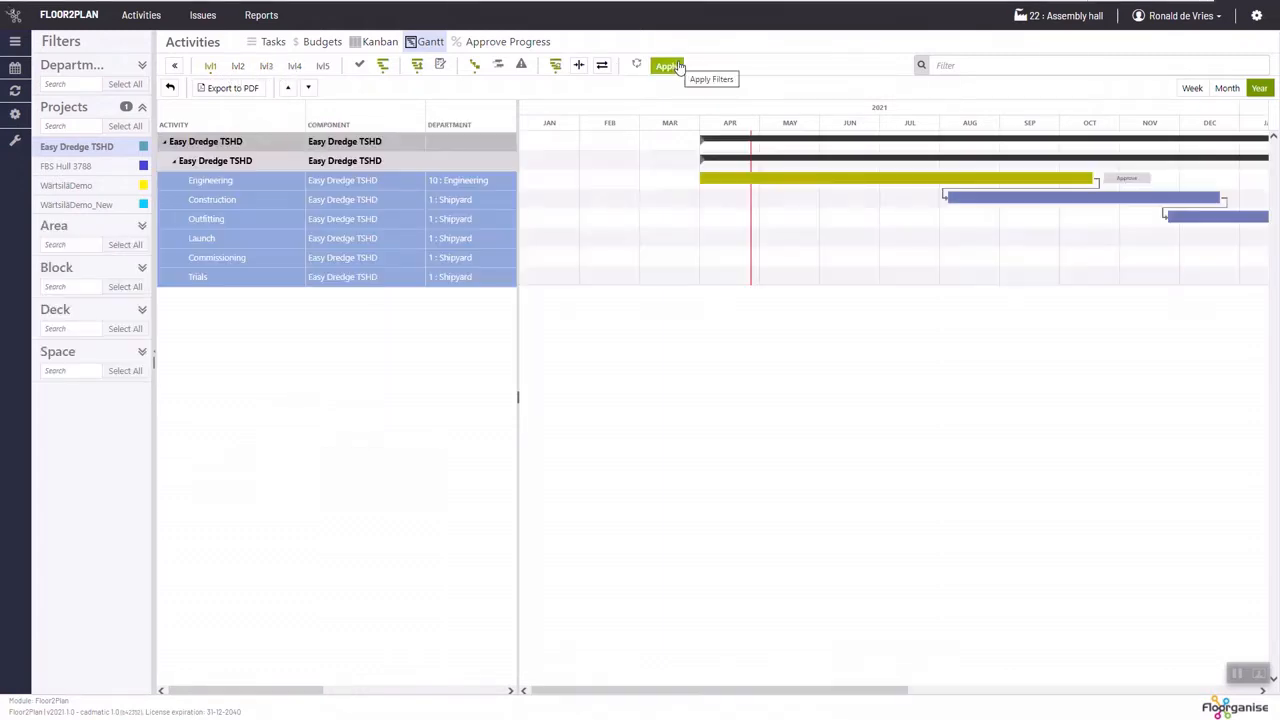
# Step: Examine the timeline positions of the Engineering, Construction and Trials activities in the Gantt chart
pyautogui.click(191, 187)
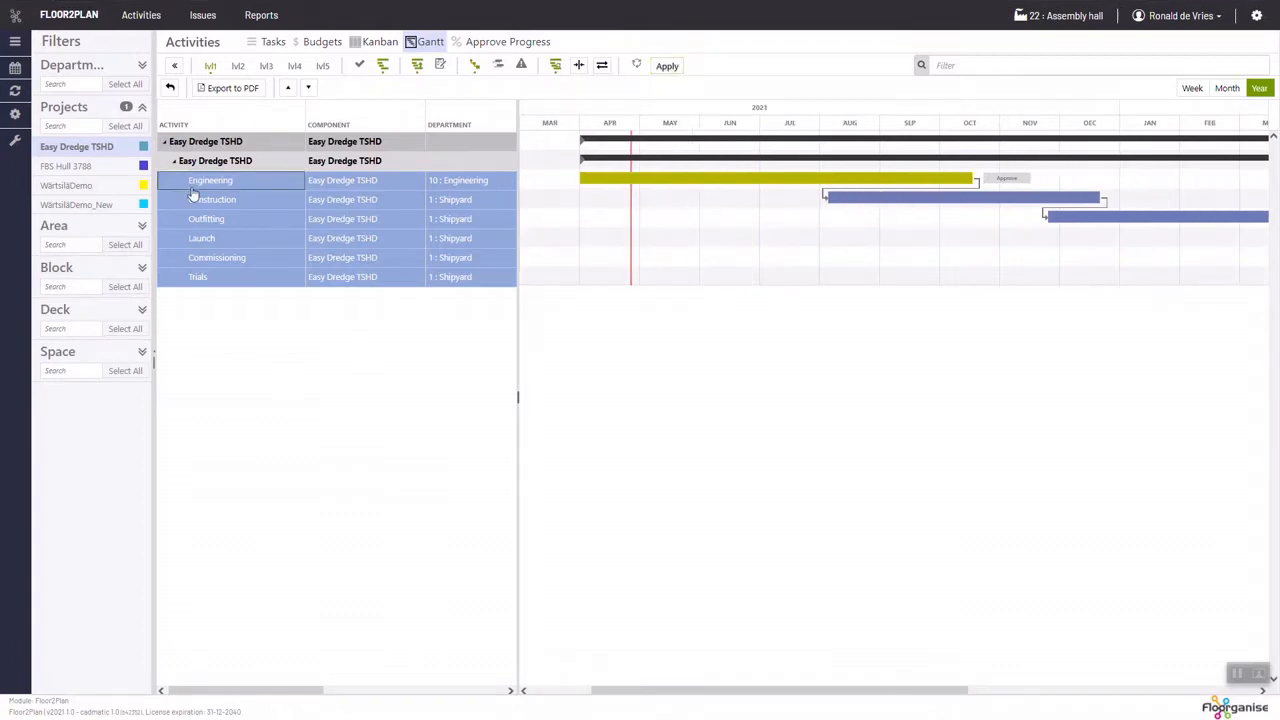
pyautogui.click(197, 202)
pyautogui.click(231, 279)
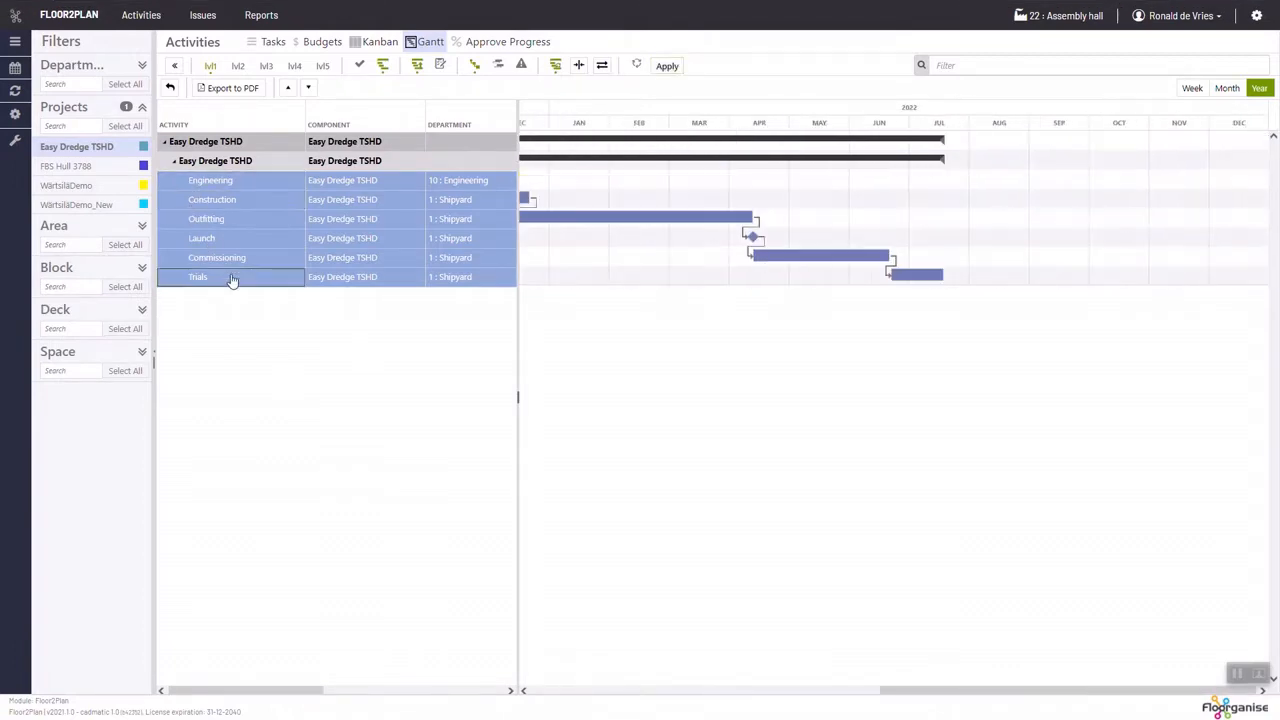
# Step: Add the level 2 activities to the Easy Dredge TSHD Gantt chart
pyautogui.click(235, 71)
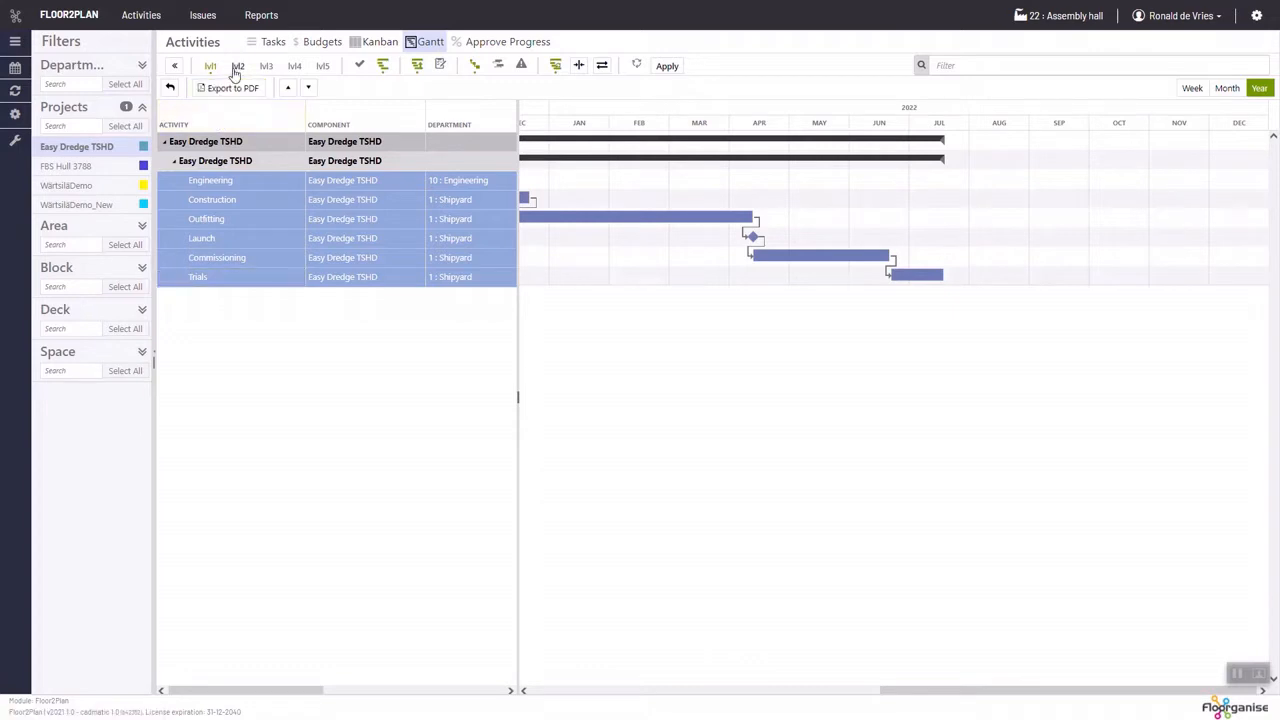
pyautogui.click(661, 72)
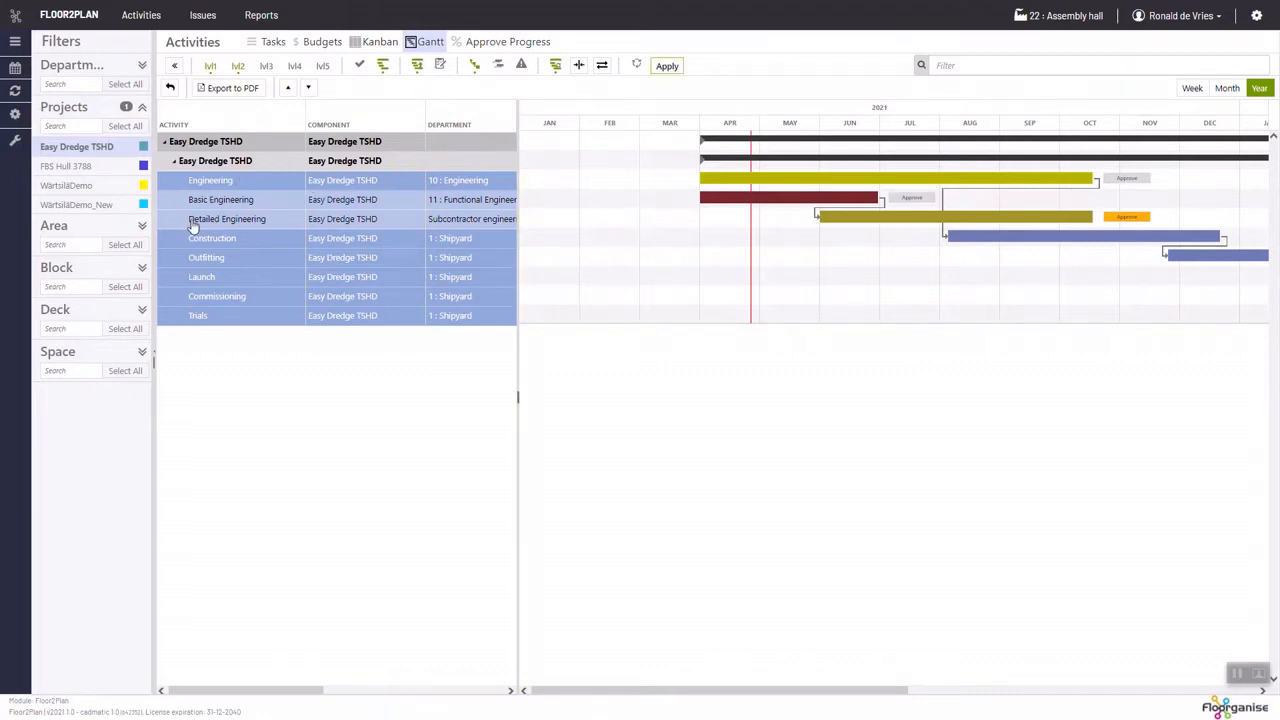
# Step: Filter the Gantt chart on block B25 (Easy Dredge TSHD) and include its level 3 and level 4 activities
pyautogui.click(143, 270)
pyautogui.click(110, 312)
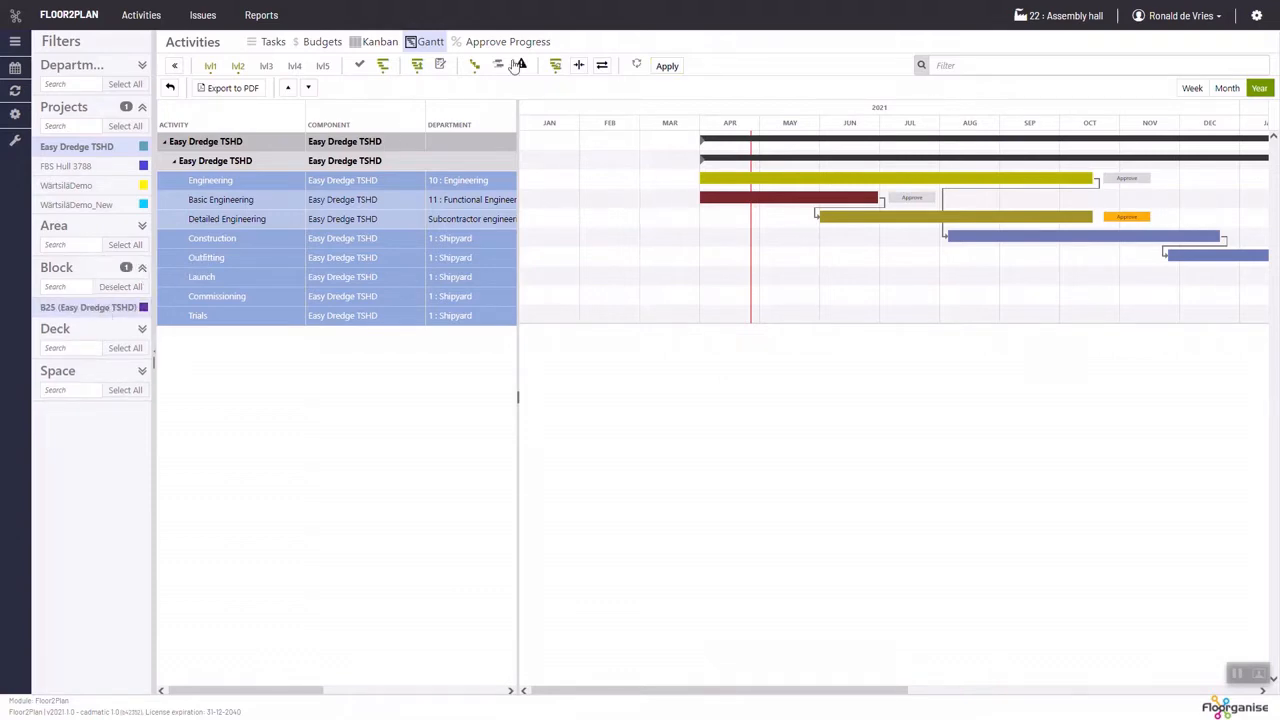
pyautogui.click(668, 67)
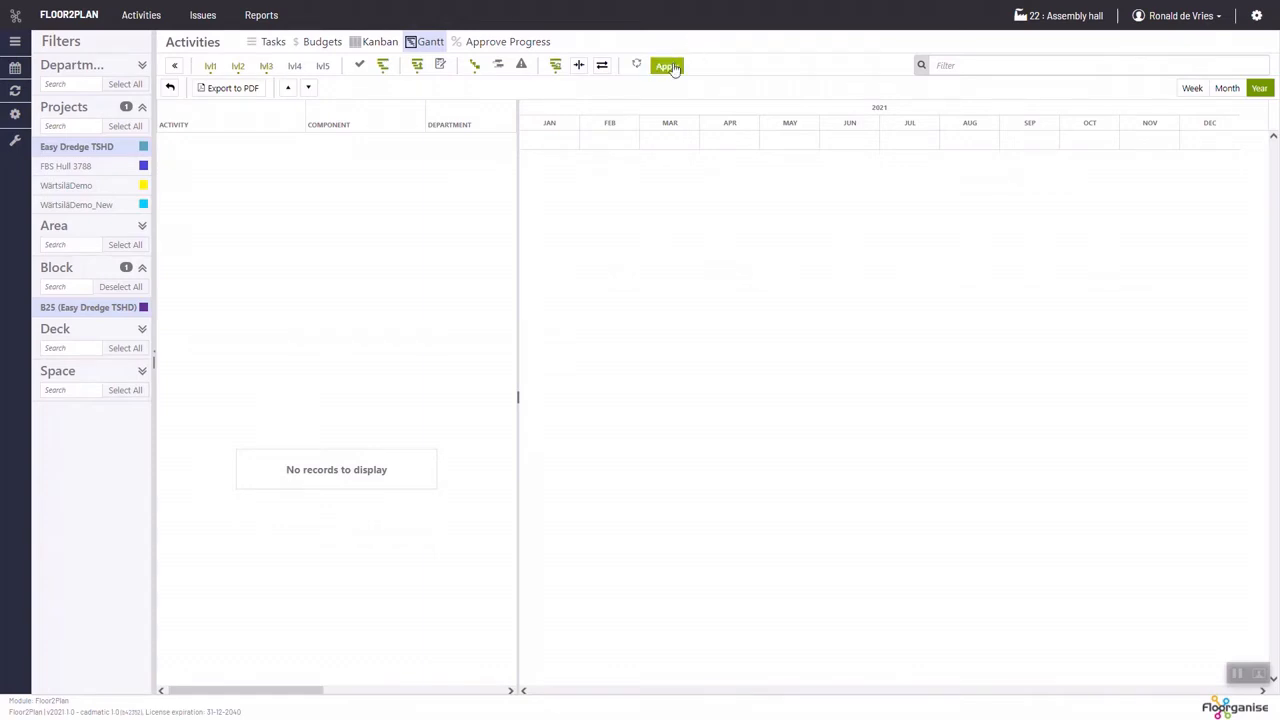
pyautogui.click(668, 67)
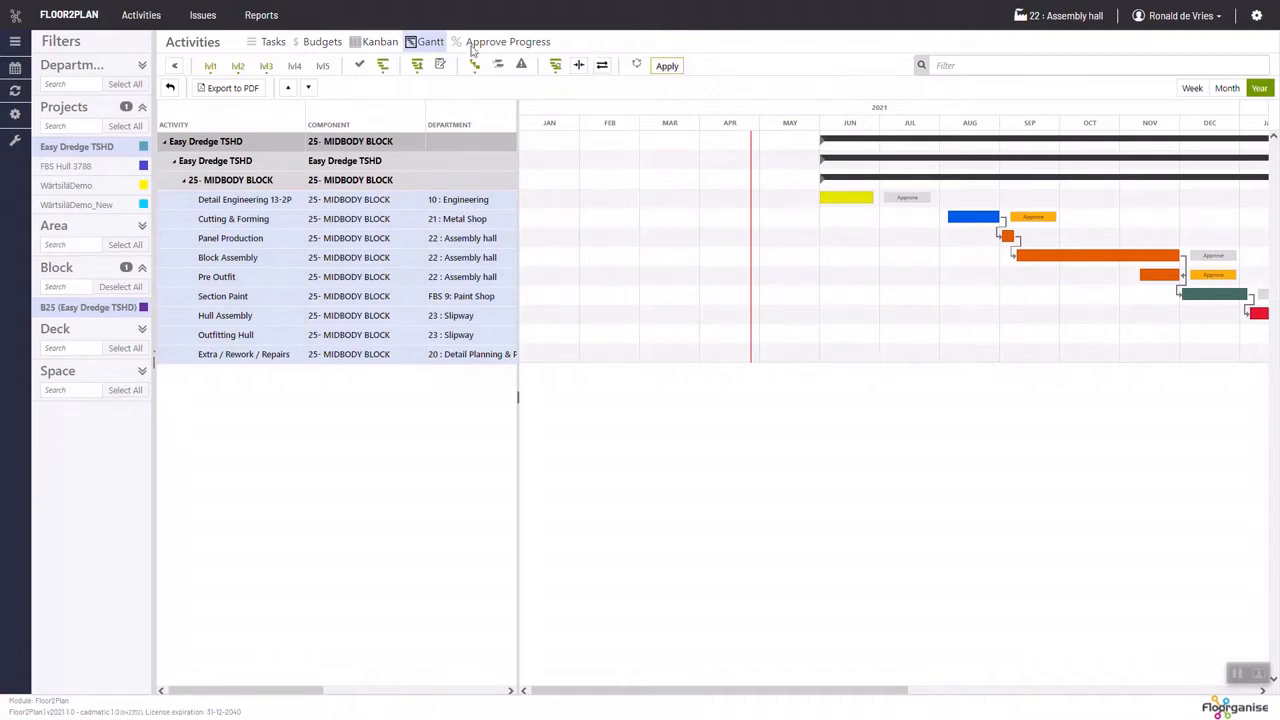
pyautogui.click(666, 67)
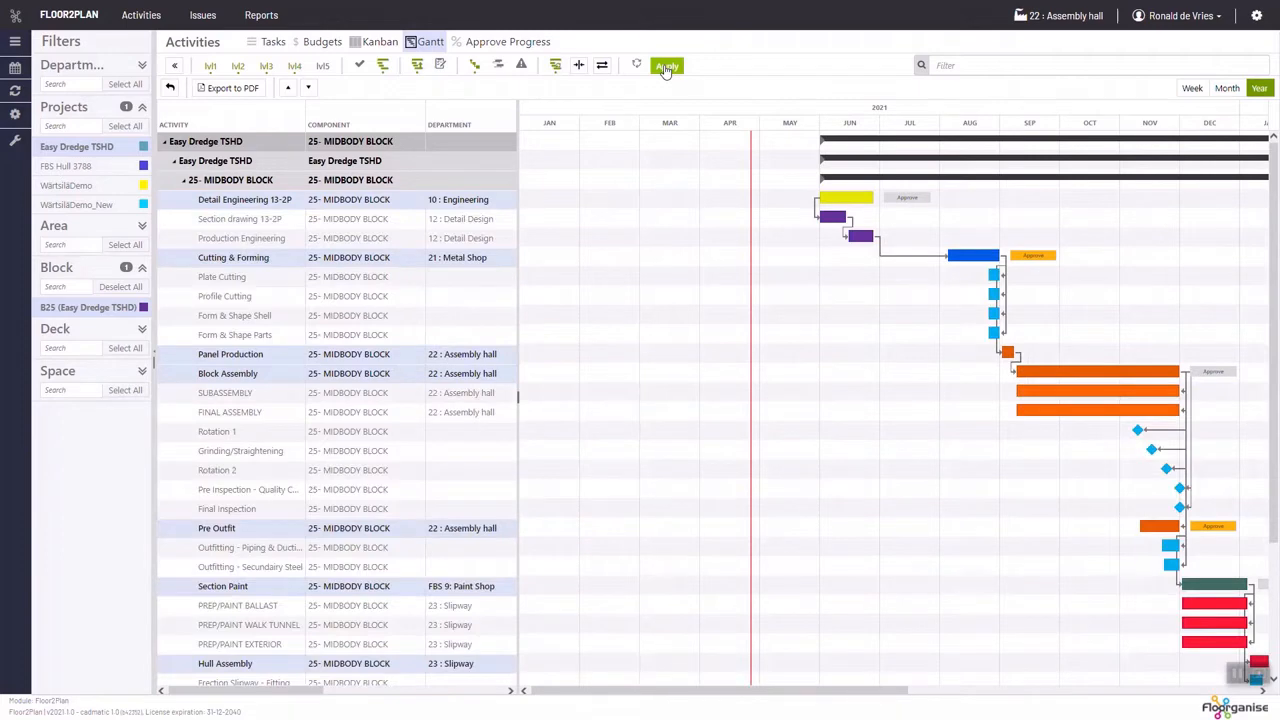
# Step: Examine the timeline of Section drawing 13-2P, Cutting & Forming and Block Assembly, plus the trade, date and level columns
pyautogui.click(204, 222)
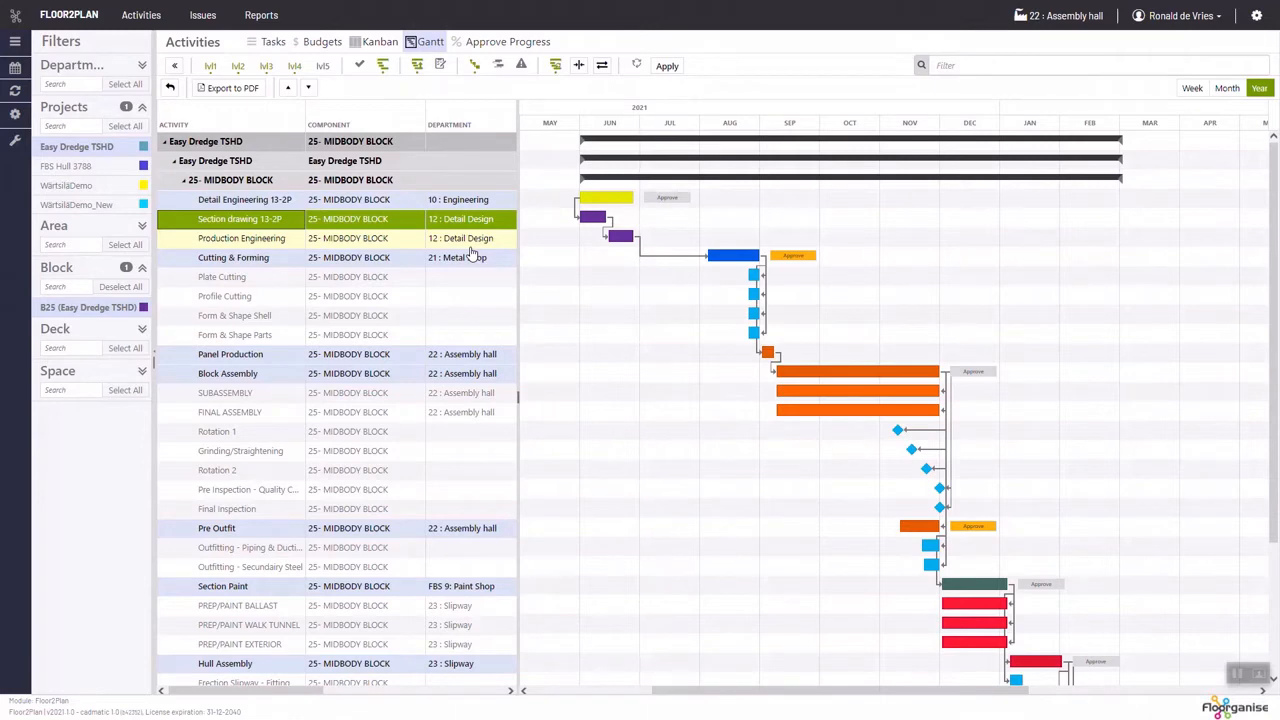
pyautogui.click(236, 260)
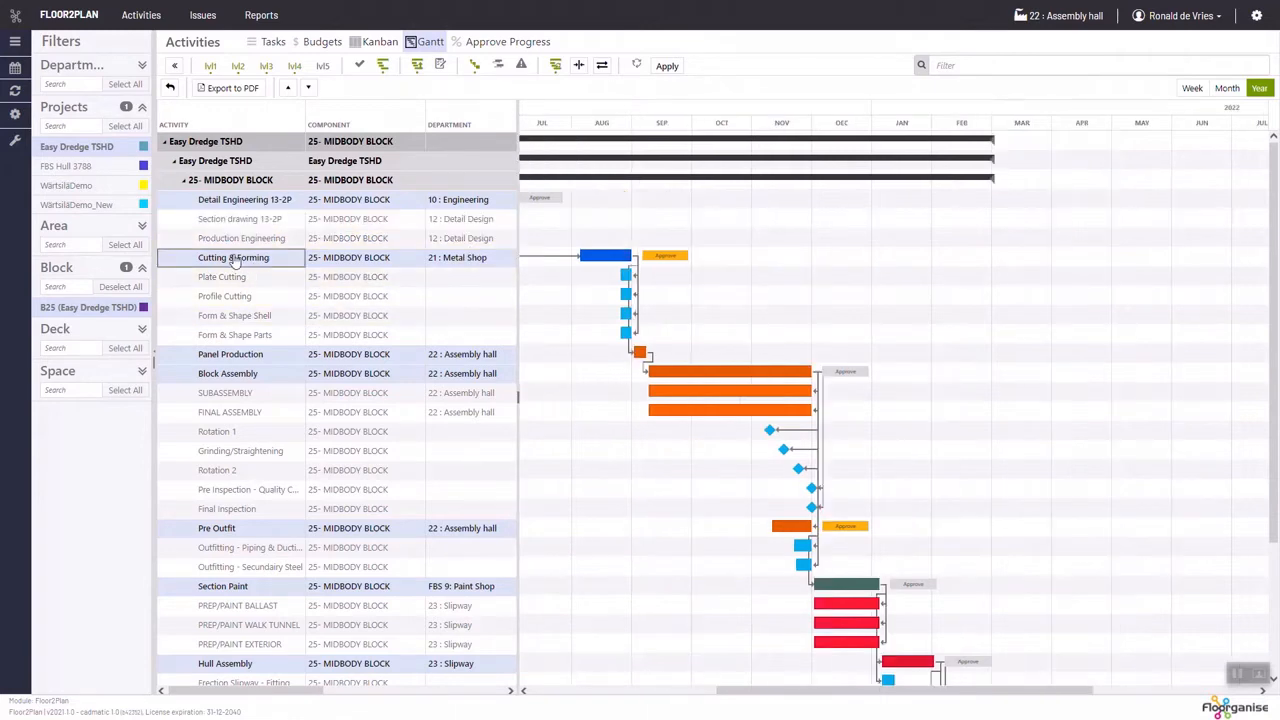
pyautogui.click(254, 375)
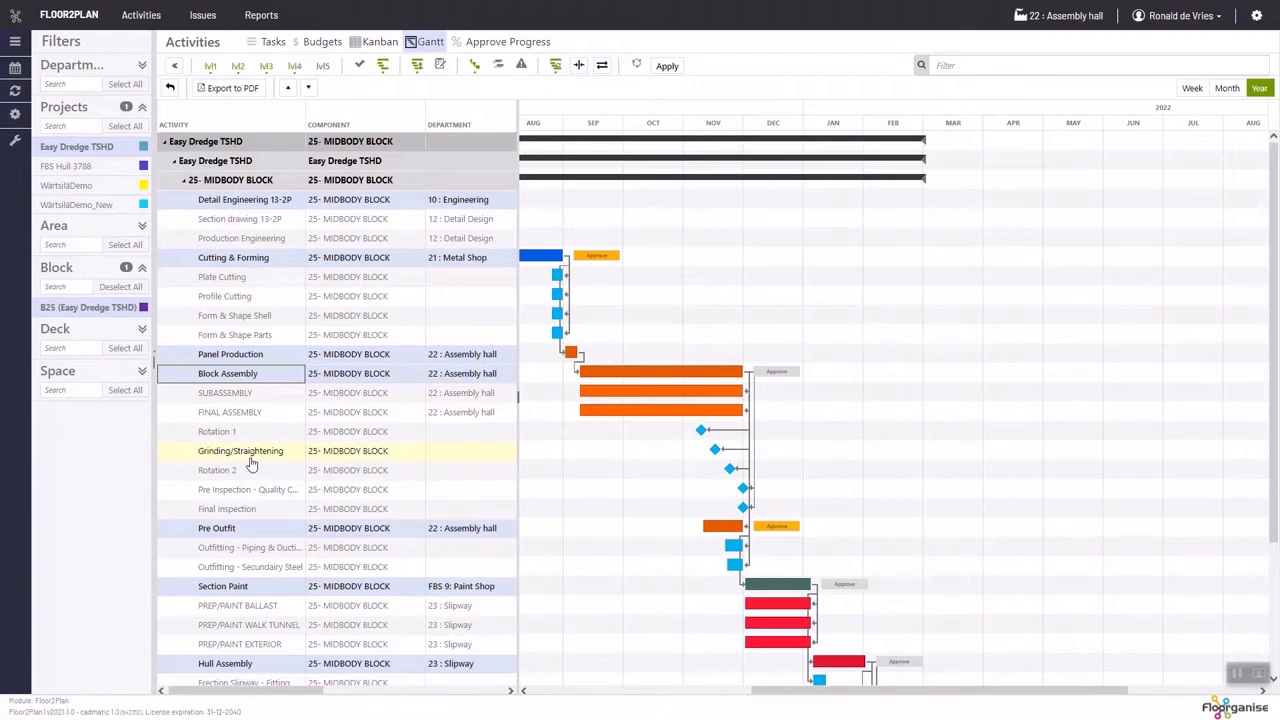
pyautogui.hscroll(5, 314, 420)
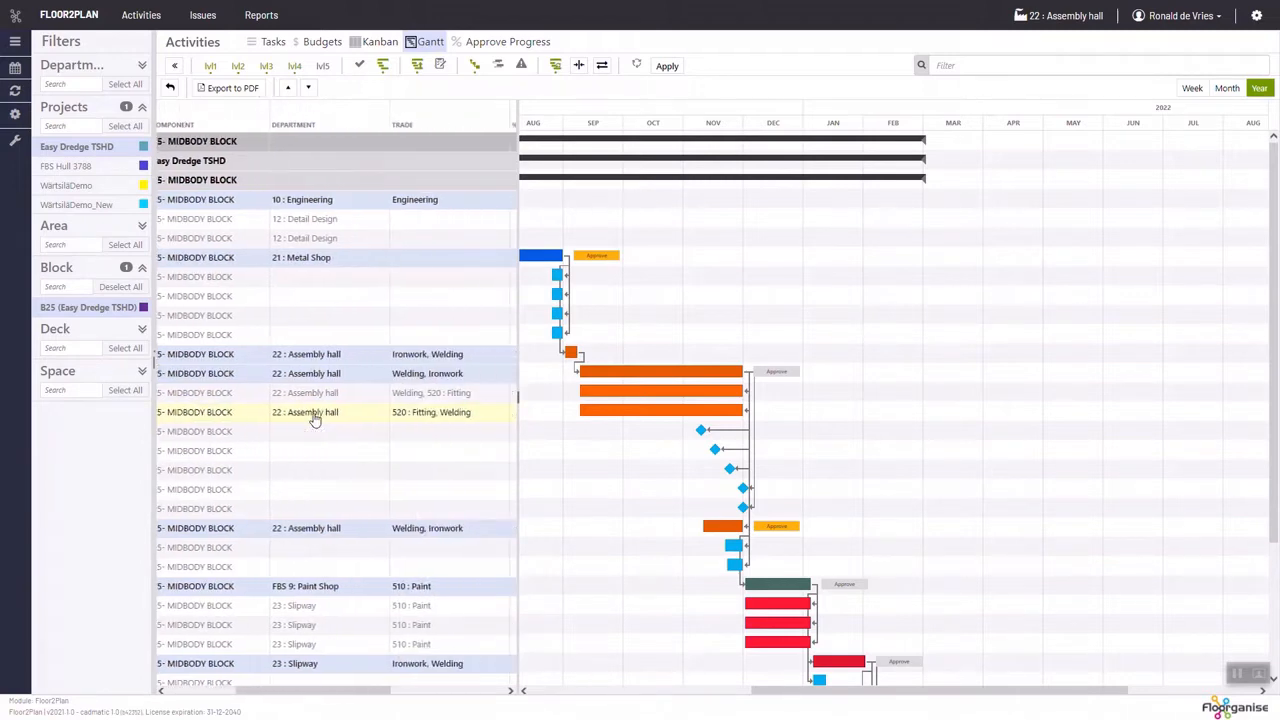
pyautogui.hscroll(3, 314, 420)
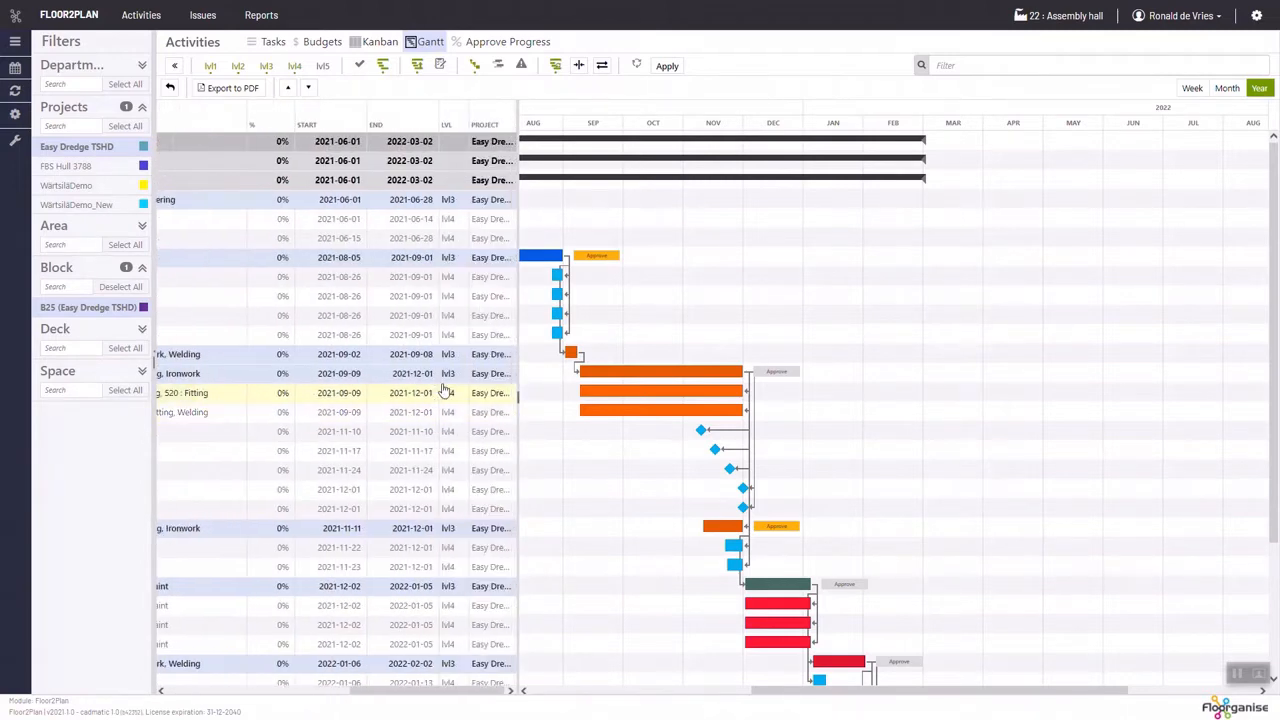
pyautogui.hscroll(-8, 446, 498)
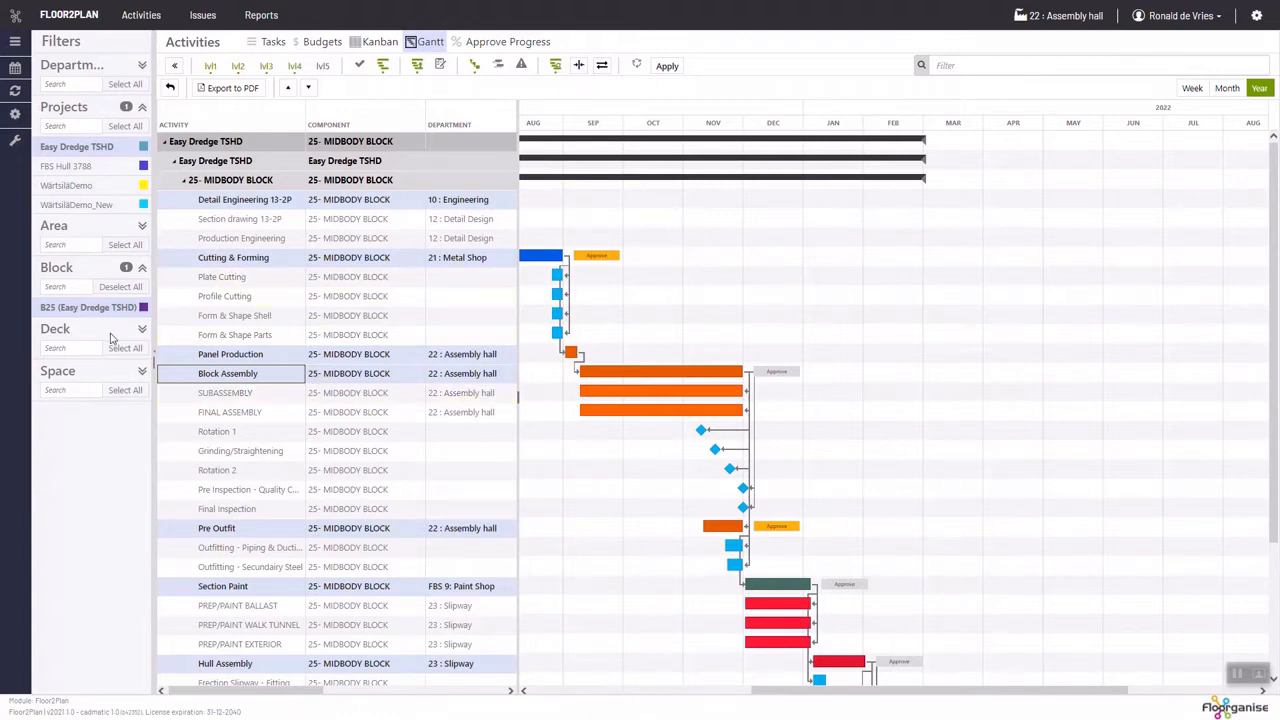
# Step: Replace the block B25 filter with the Bridge deck and show its level 3 and level 4 activities in the Gantt chart
pyautogui.click(265, 67)
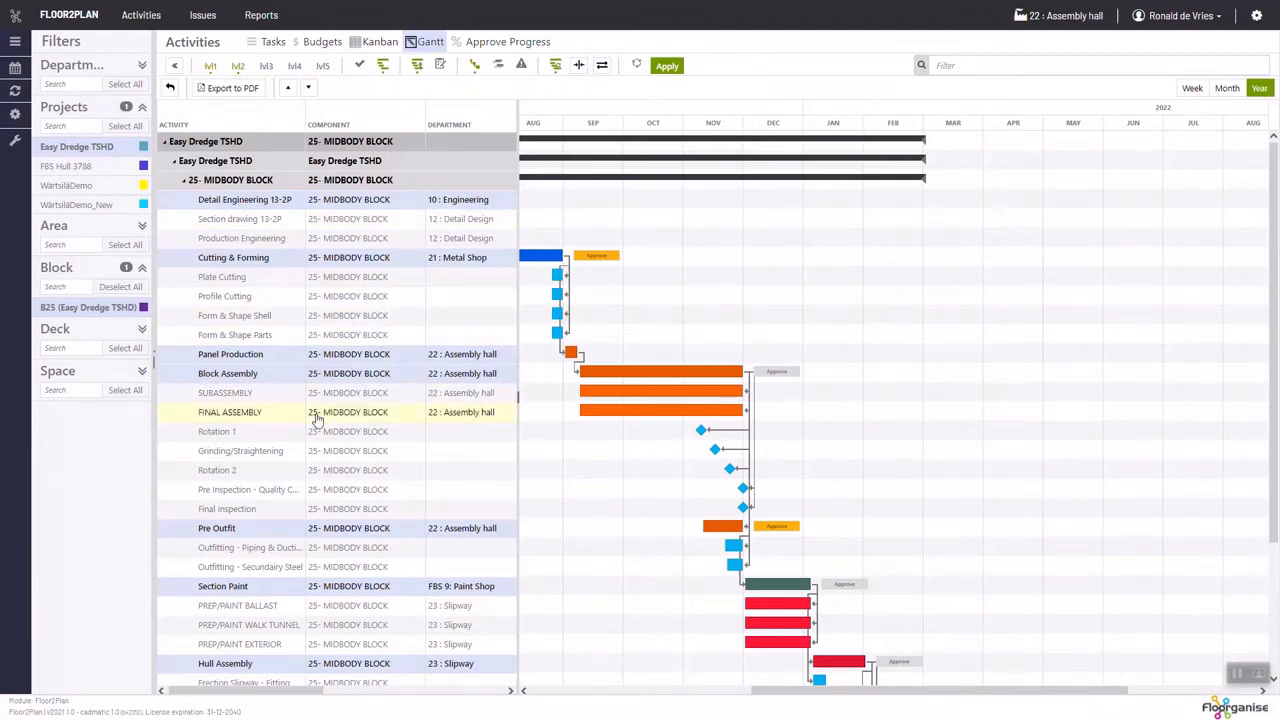
pyautogui.click(141, 329)
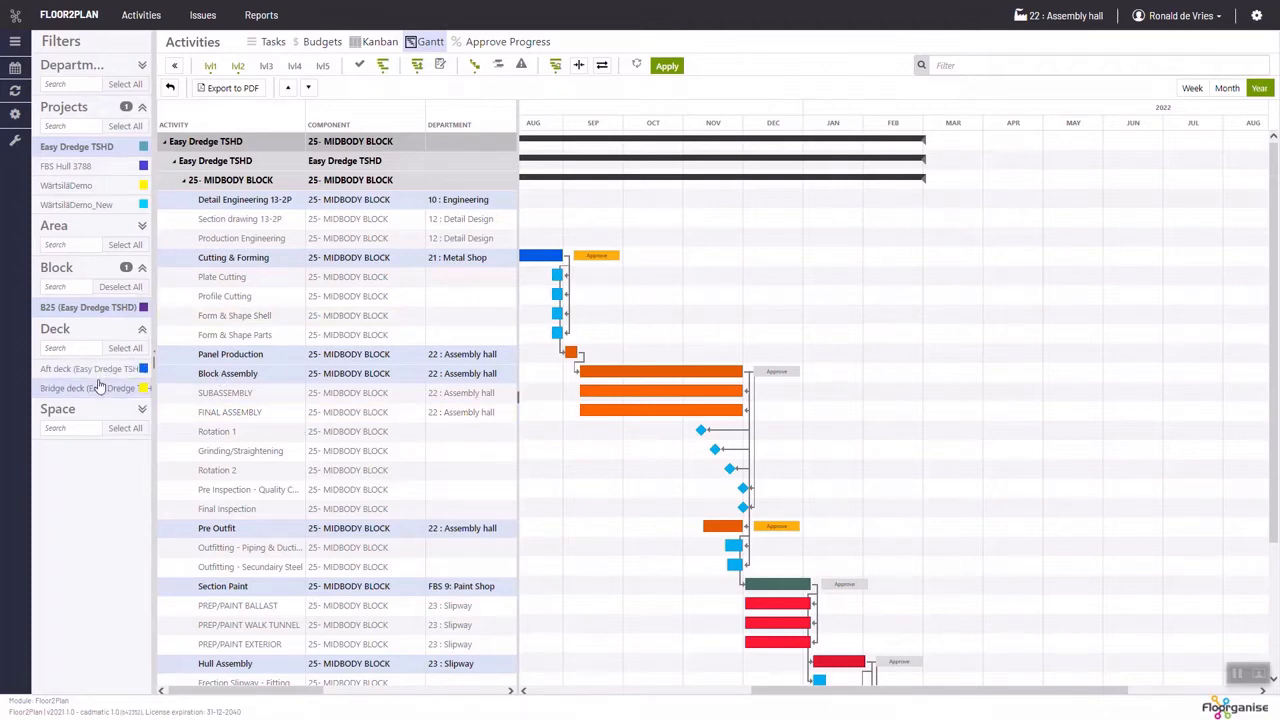
pyautogui.moveTo(98, 386); pyautogui.dragTo(99, 318)
pyautogui.click(99, 317)
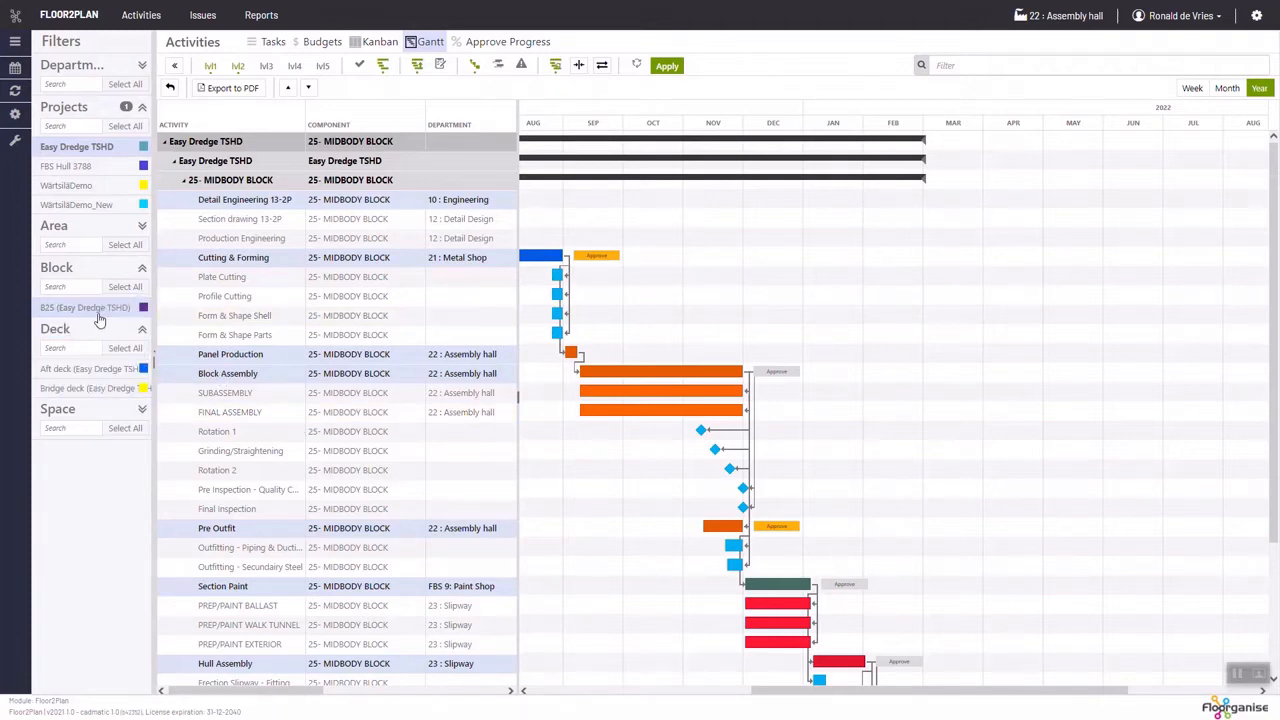
pyautogui.click(115, 387)
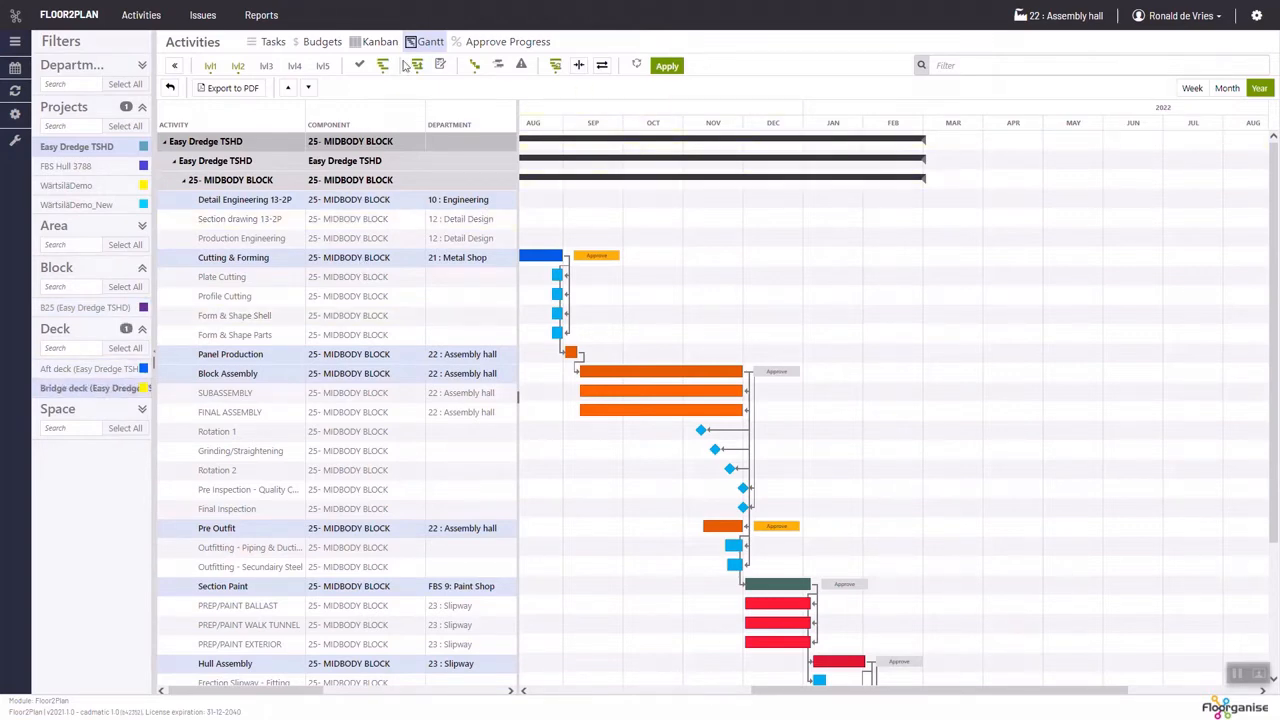
pyautogui.click(667, 66)
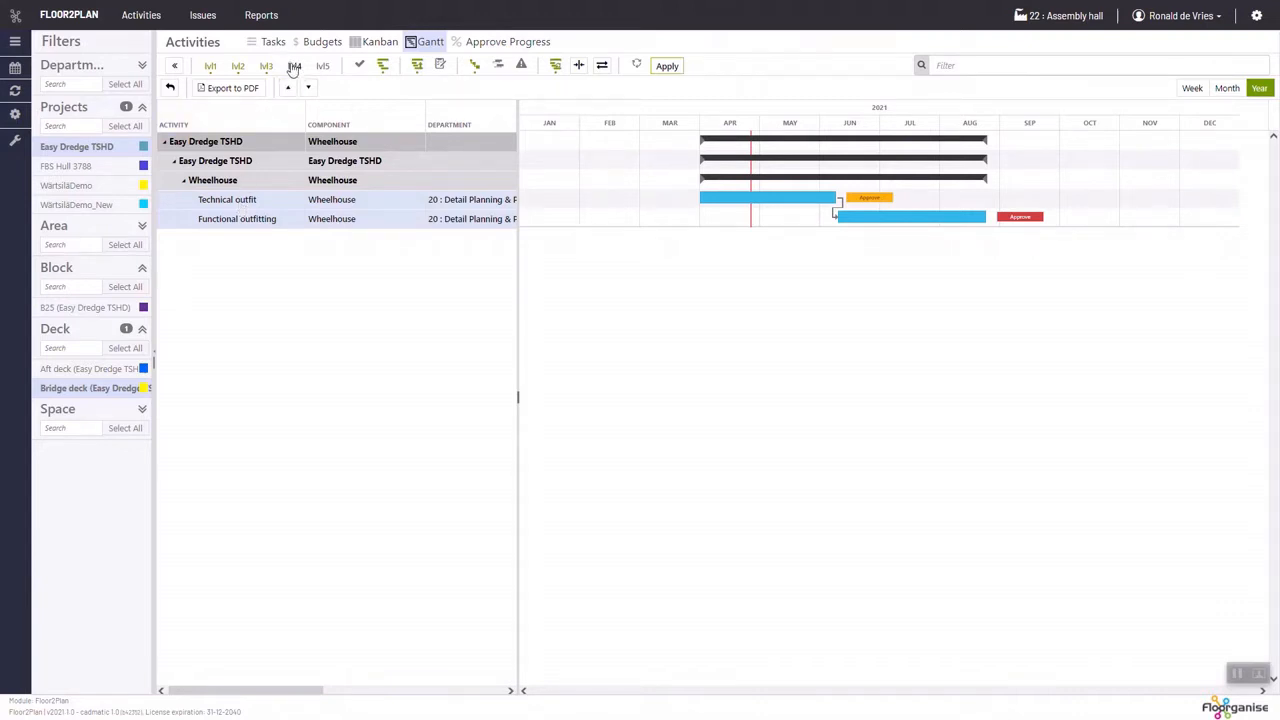
pyautogui.click(670, 66)
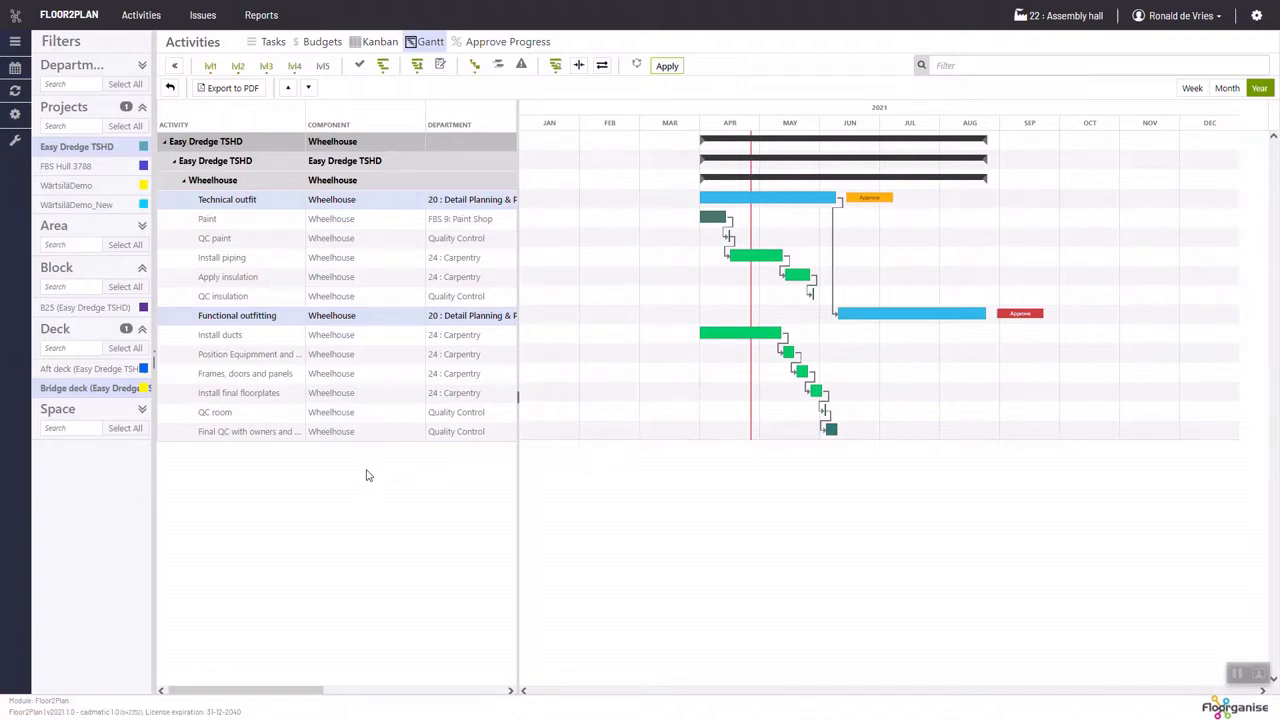
# Step: Replace the Bridge deck filter with department 10 : Engineering and include project FBS Hull 3788 alongside Easy Dredge TSHD
pyautogui.click(108, 388)
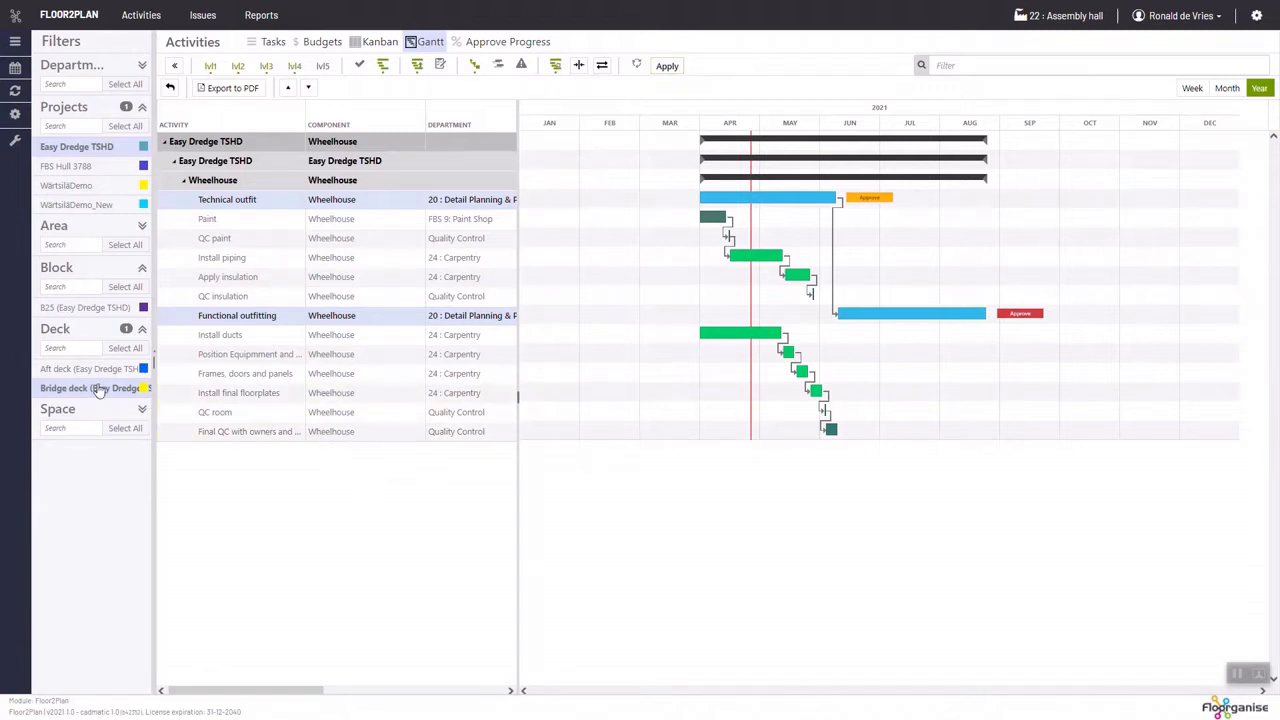
pyautogui.click(142, 65)
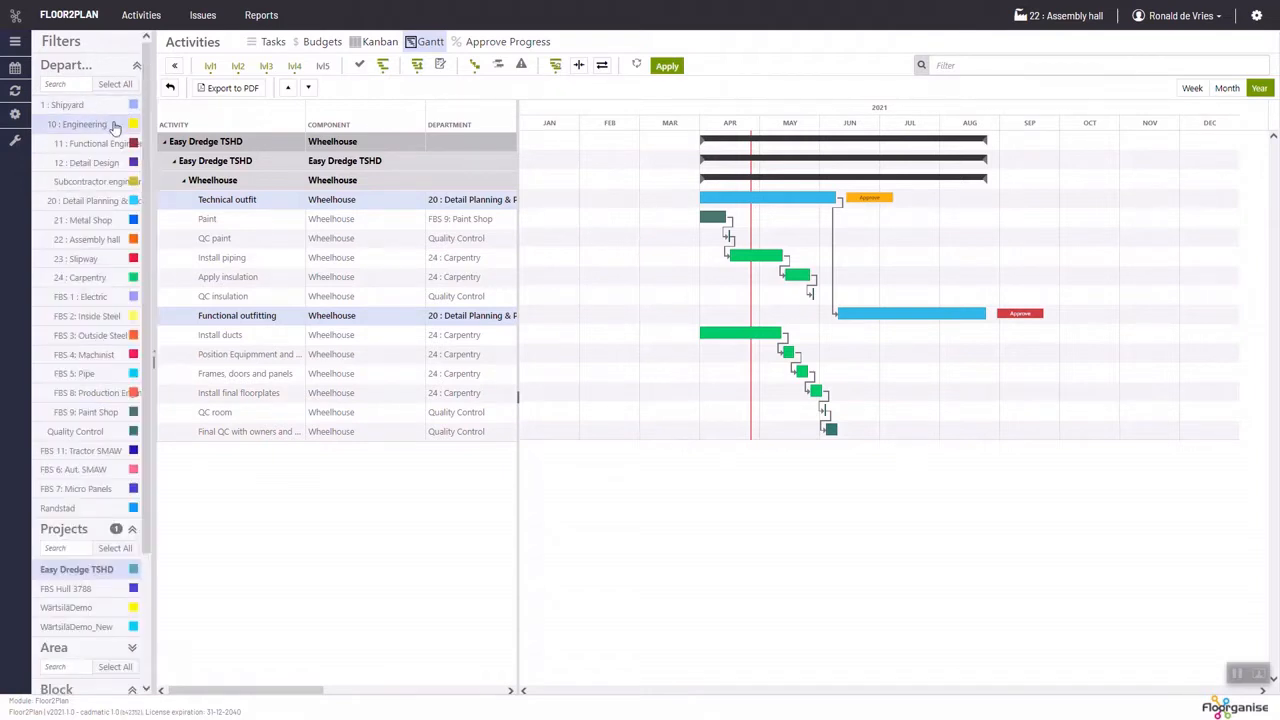
pyautogui.click(112, 125)
pyautogui.click(667, 66)
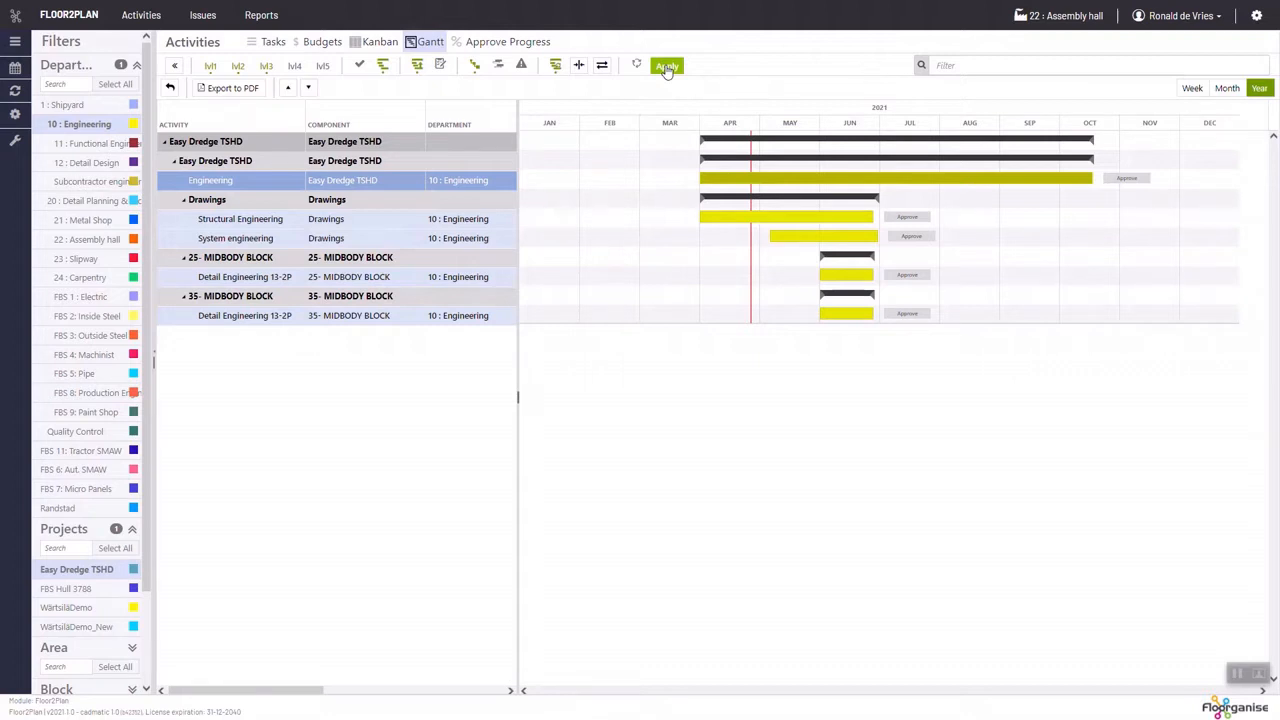
pyautogui.click(97, 591)
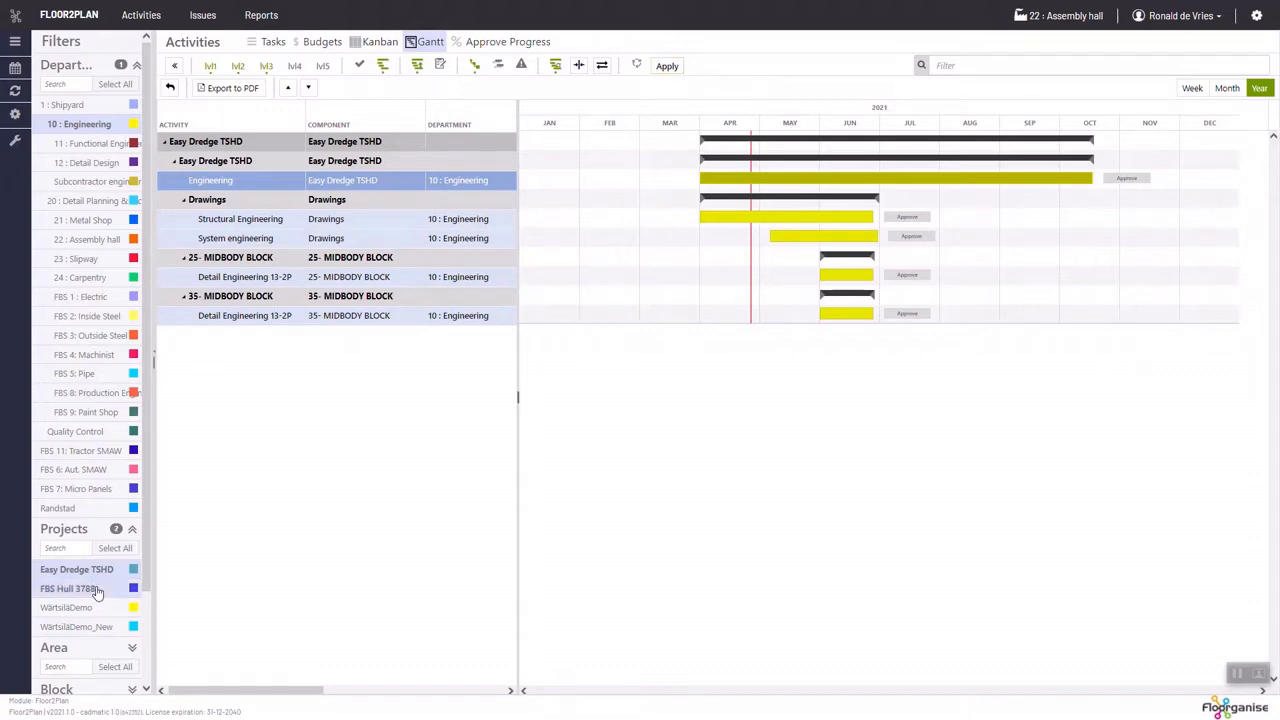
pyautogui.click(668, 66)
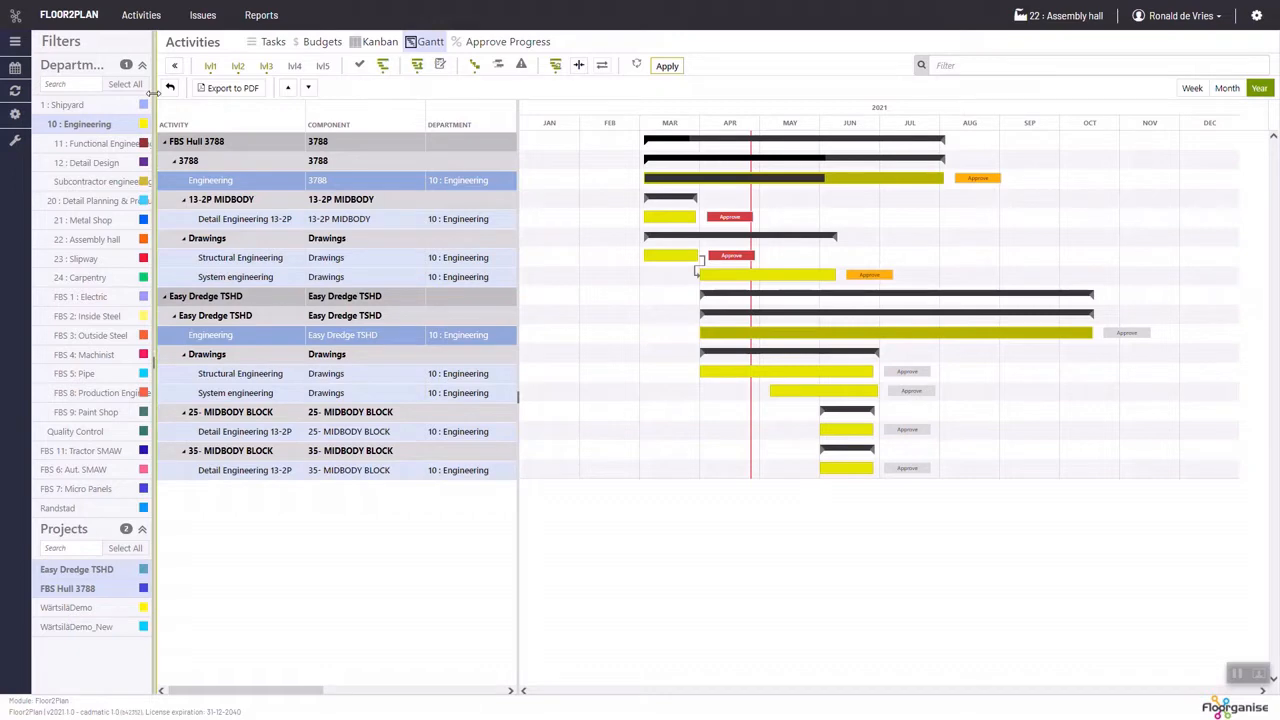
# Step: Switch the department filter from 10 : Engineering to 12 : Detail Design and include level 4 activities in the Gantt chart
pyautogui.click(120, 162)
pyautogui.click(95, 124)
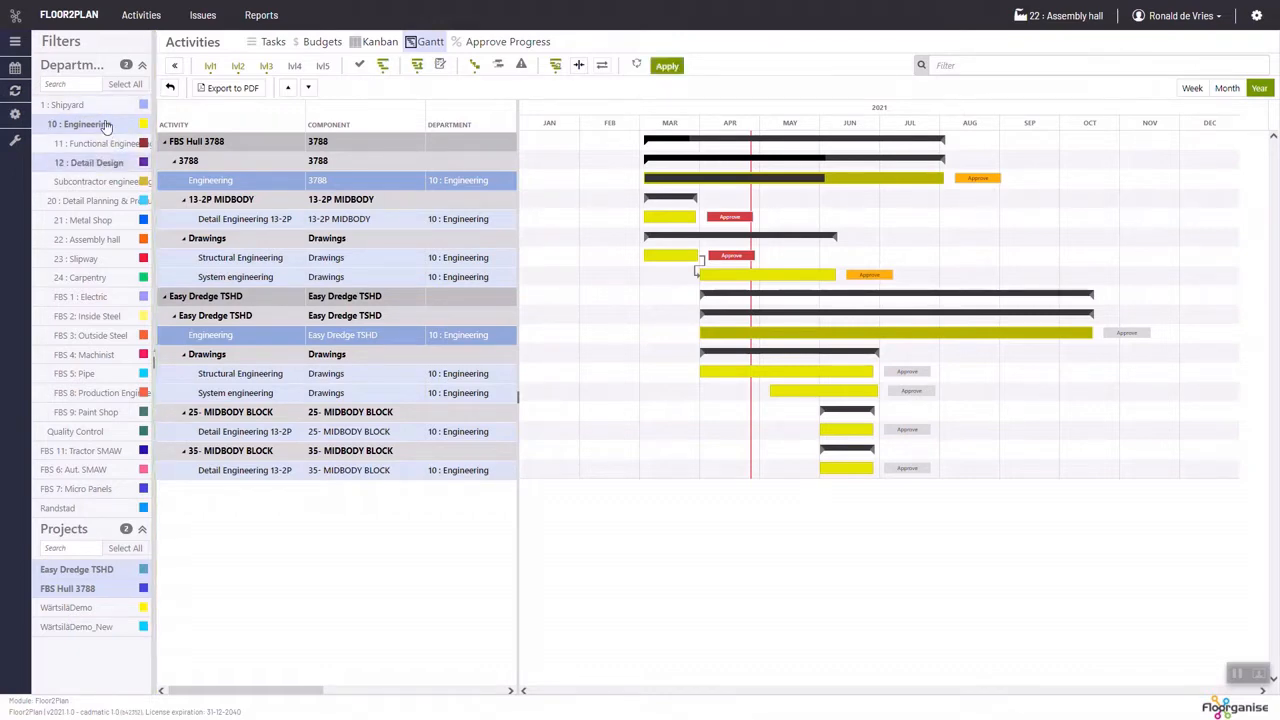
pyautogui.click(667, 67)
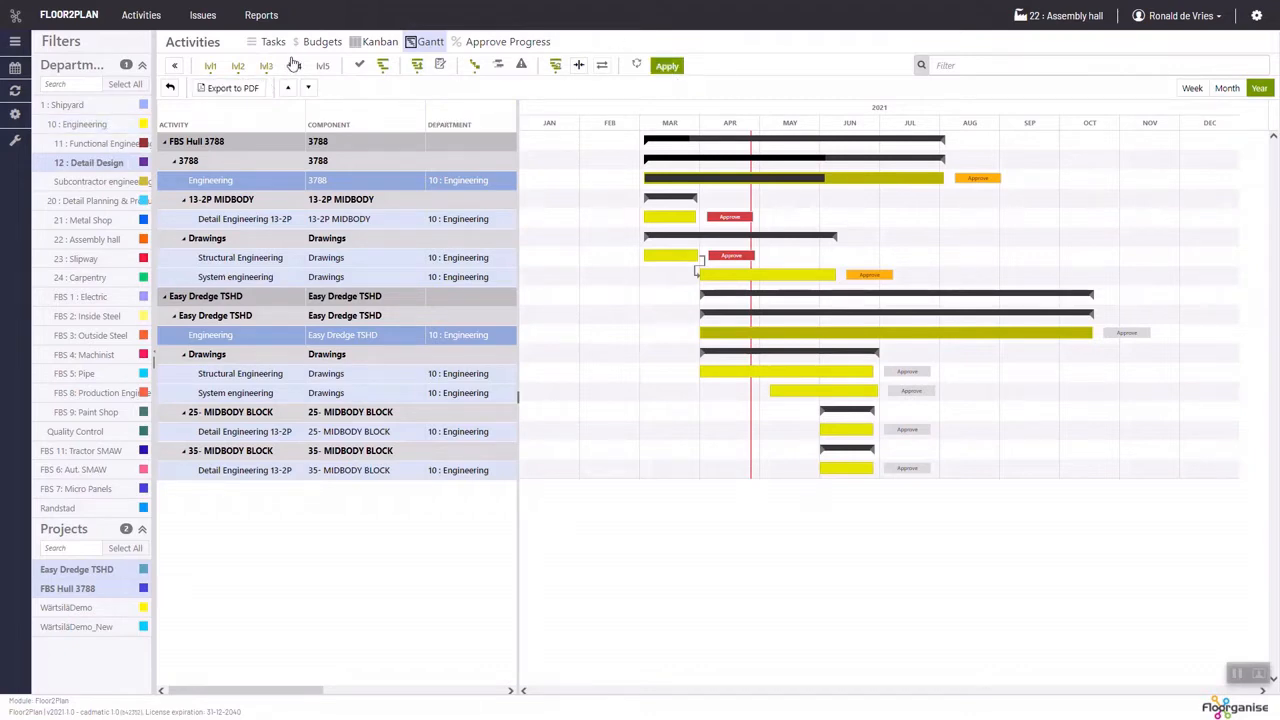
pyautogui.click(668, 67)
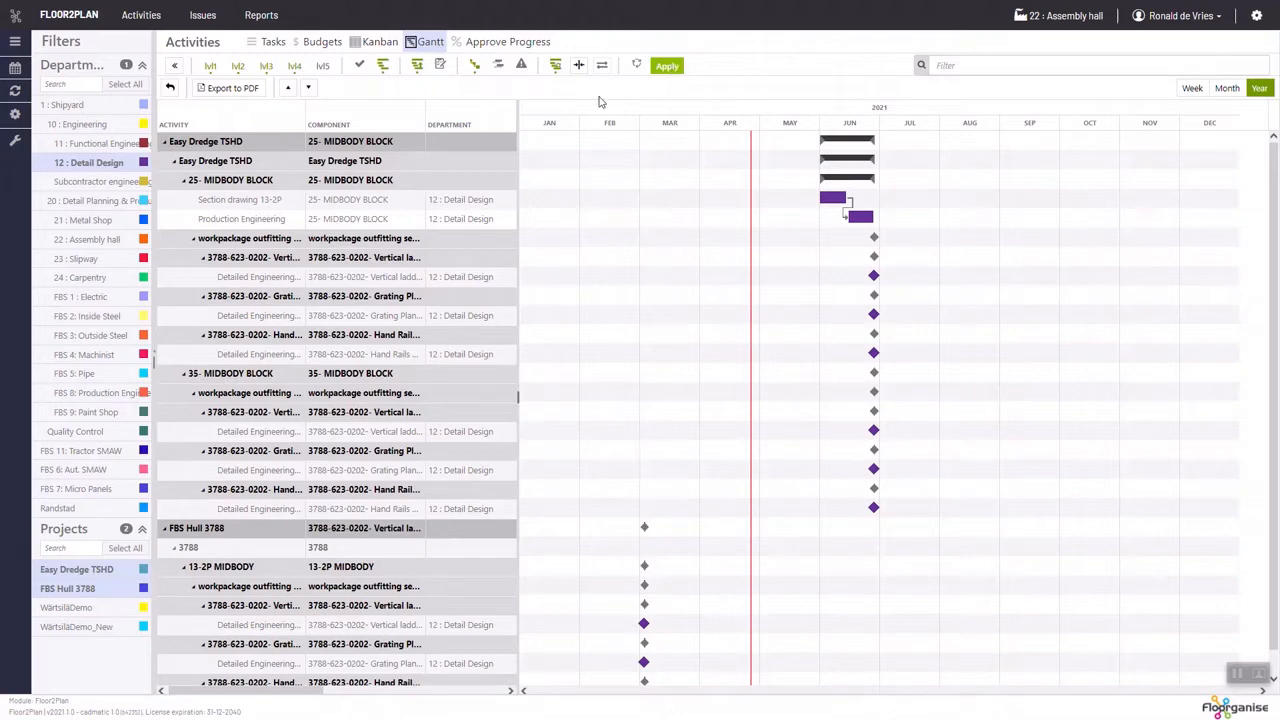
# Step: Switch the department filter from 12 : Detail Design to Subcontractor engineering and remove project FBS Hull 3788 from the Gantt chart
pyautogui.click(98, 168)
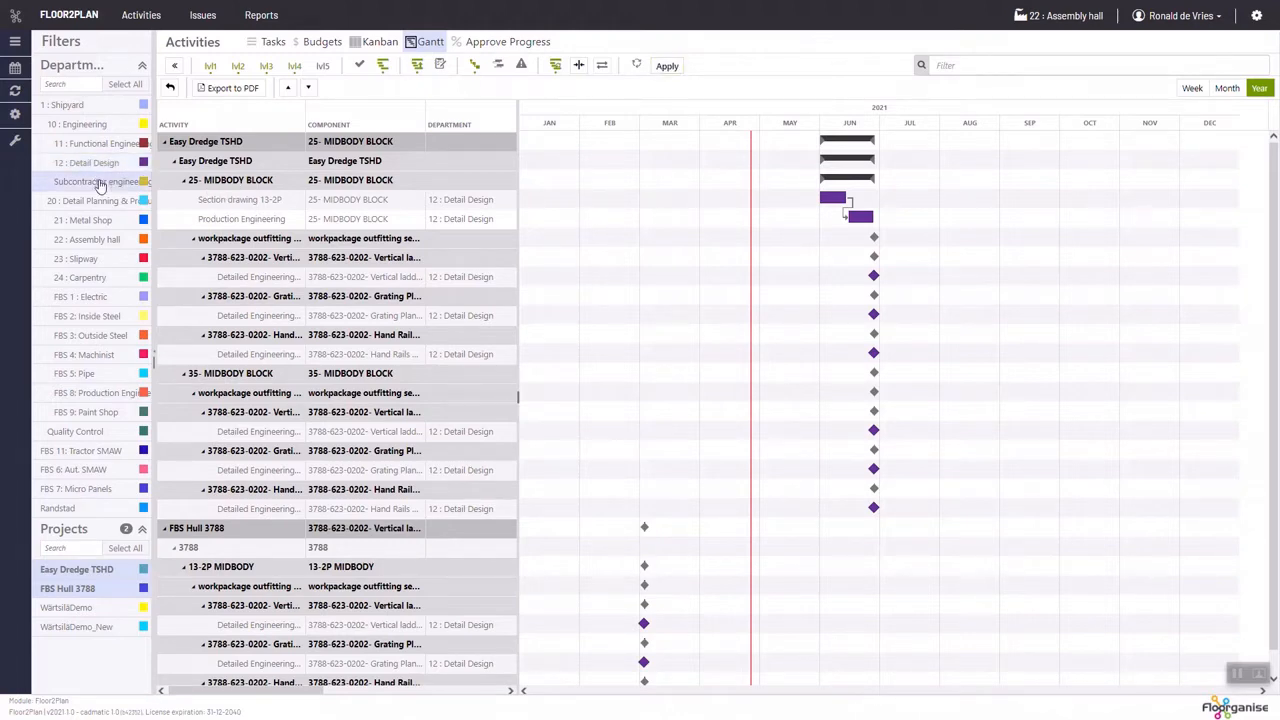
pyautogui.click(100, 183)
pyautogui.click(68, 591)
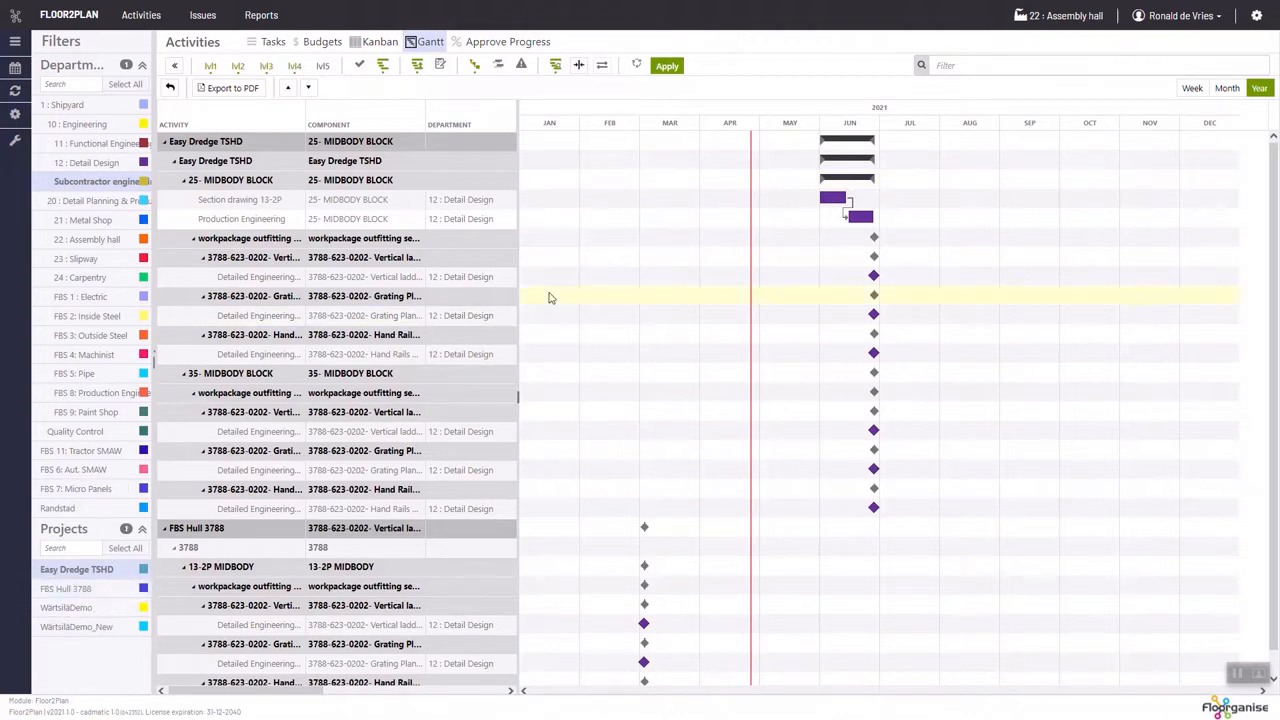
pyautogui.click(668, 66)
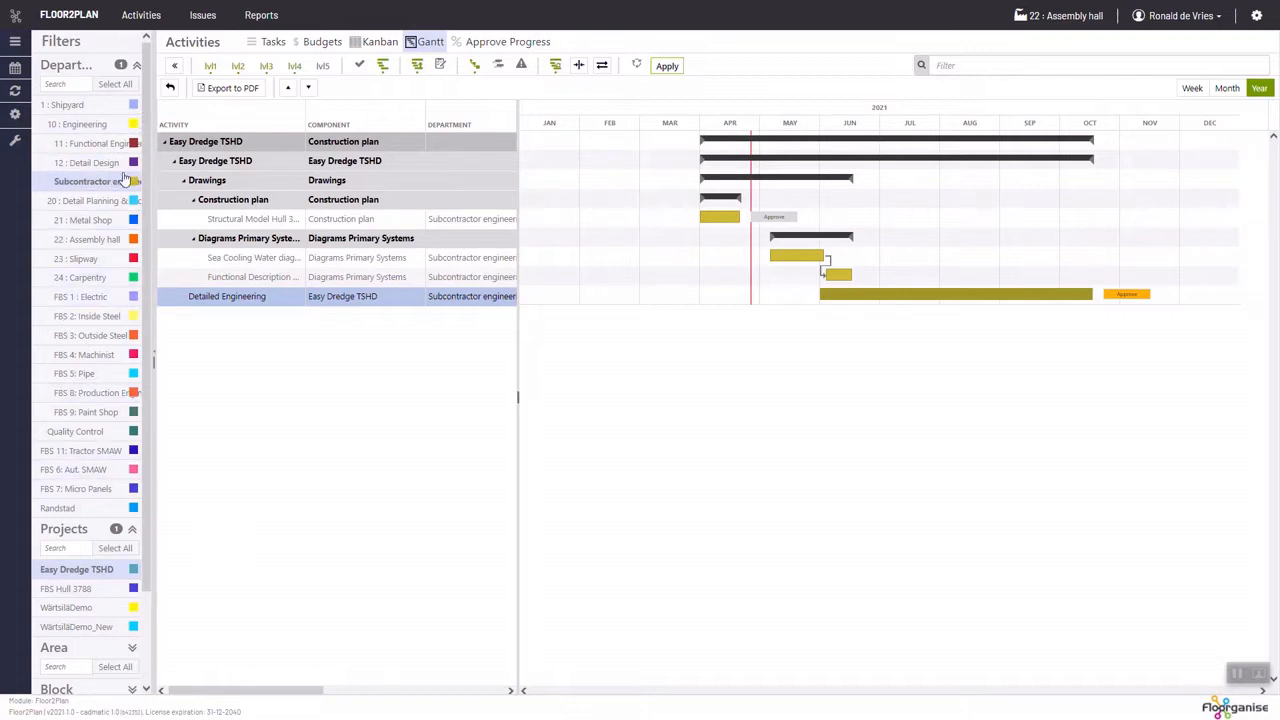
# Step: Clear the department filter and limit the Gantt chart to the level 1 and level 2 activities of Easy Dredge TSHD
pyautogui.click(259, 73)
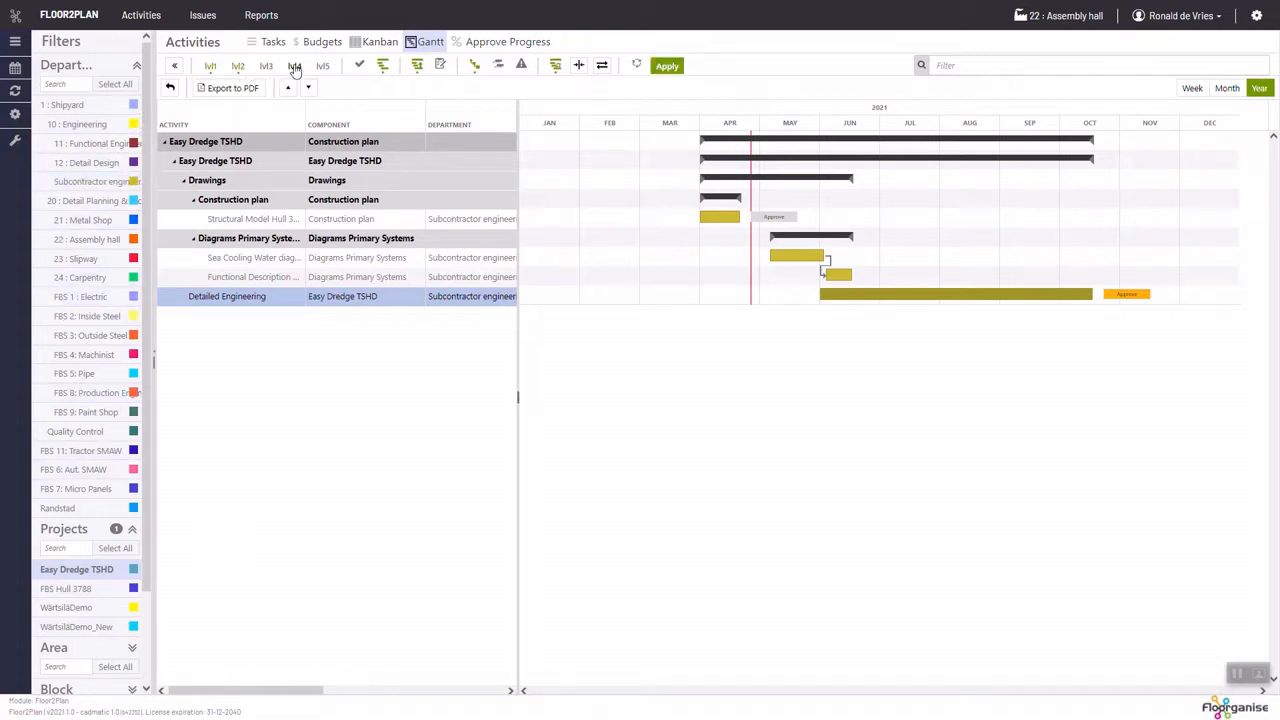
pyautogui.click(664, 76)
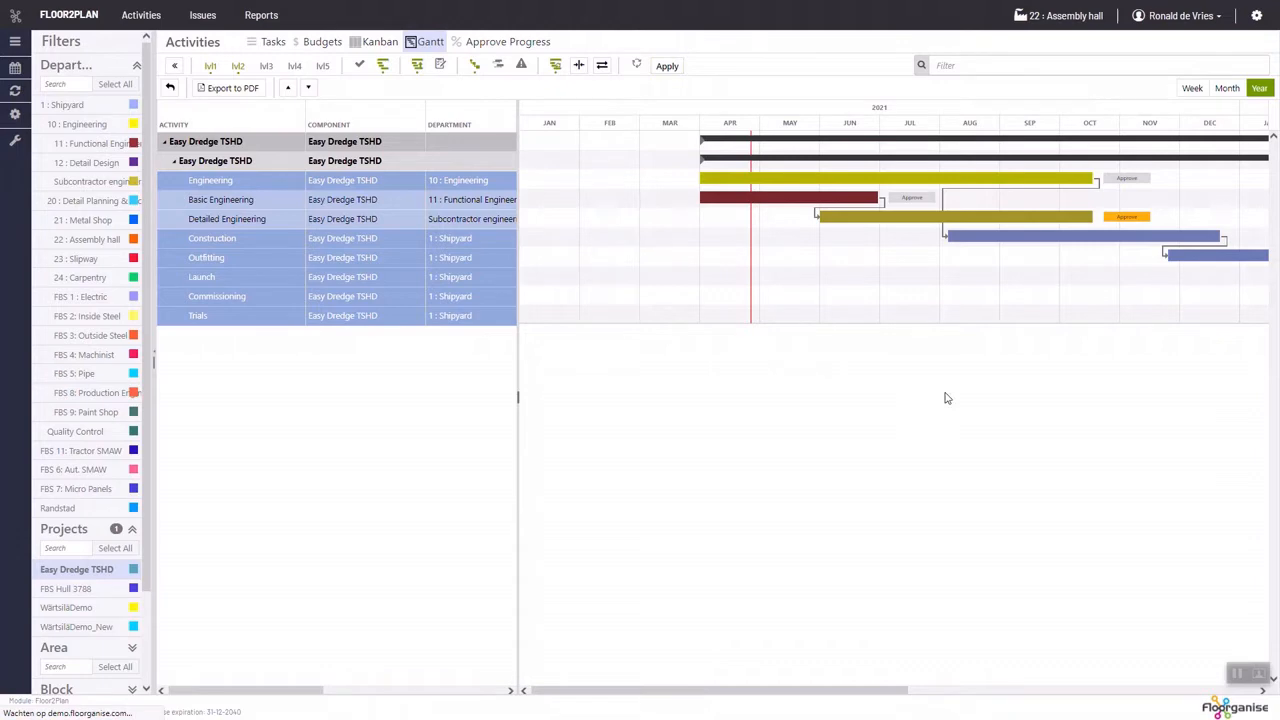
# Step: Open the Easy Dredge TSHD project in the Projects module and view its cost calculation by trade
pyautogui.click(11, 11)
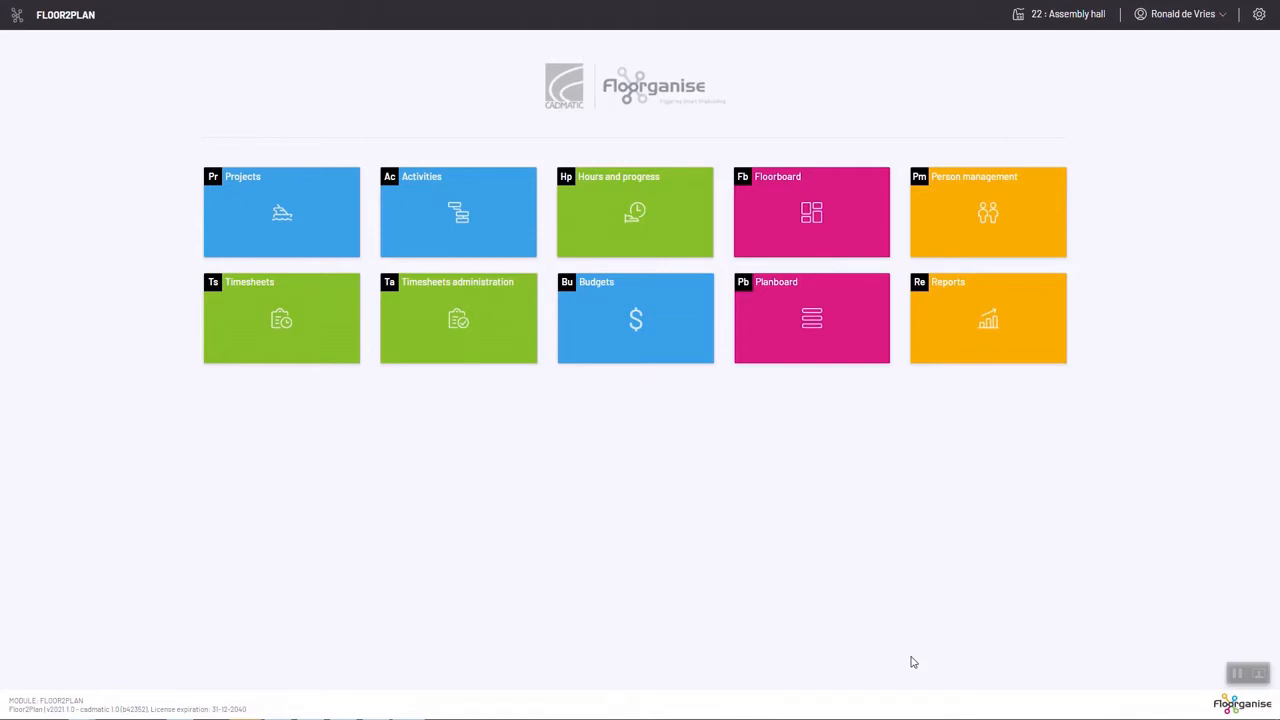
pyautogui.click(272, 198)
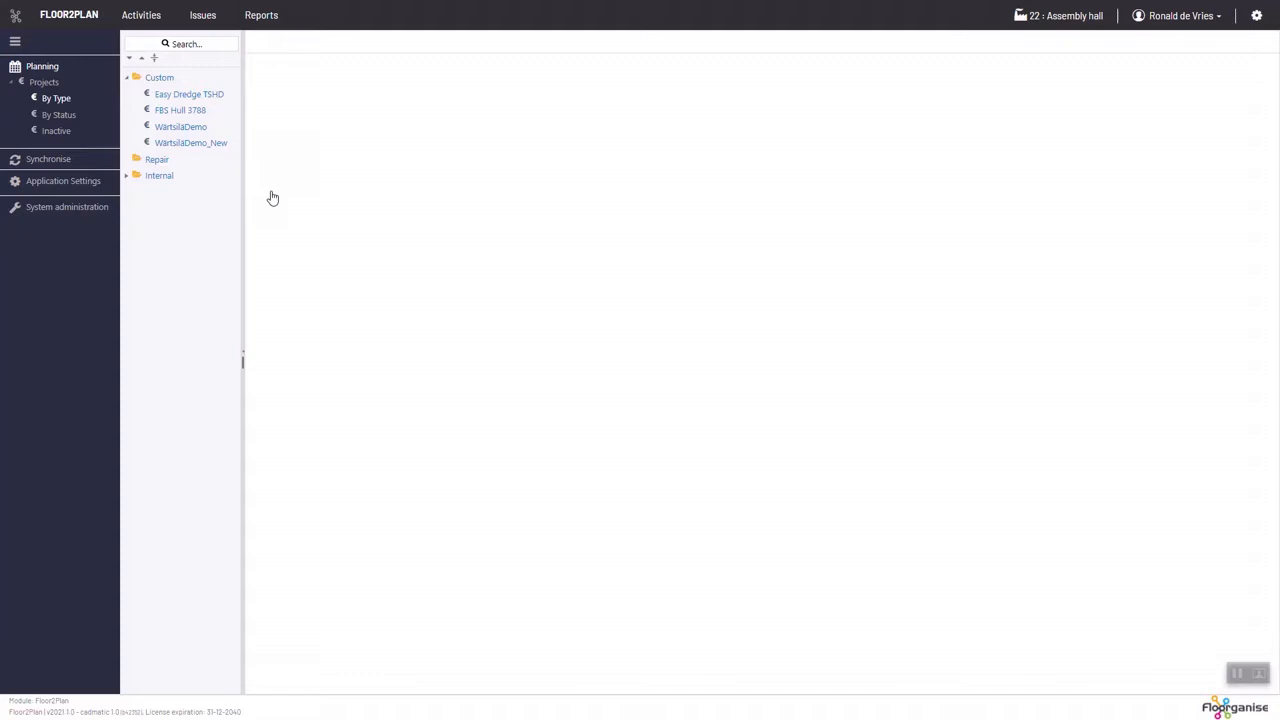
pyautogui.click(192, 95)
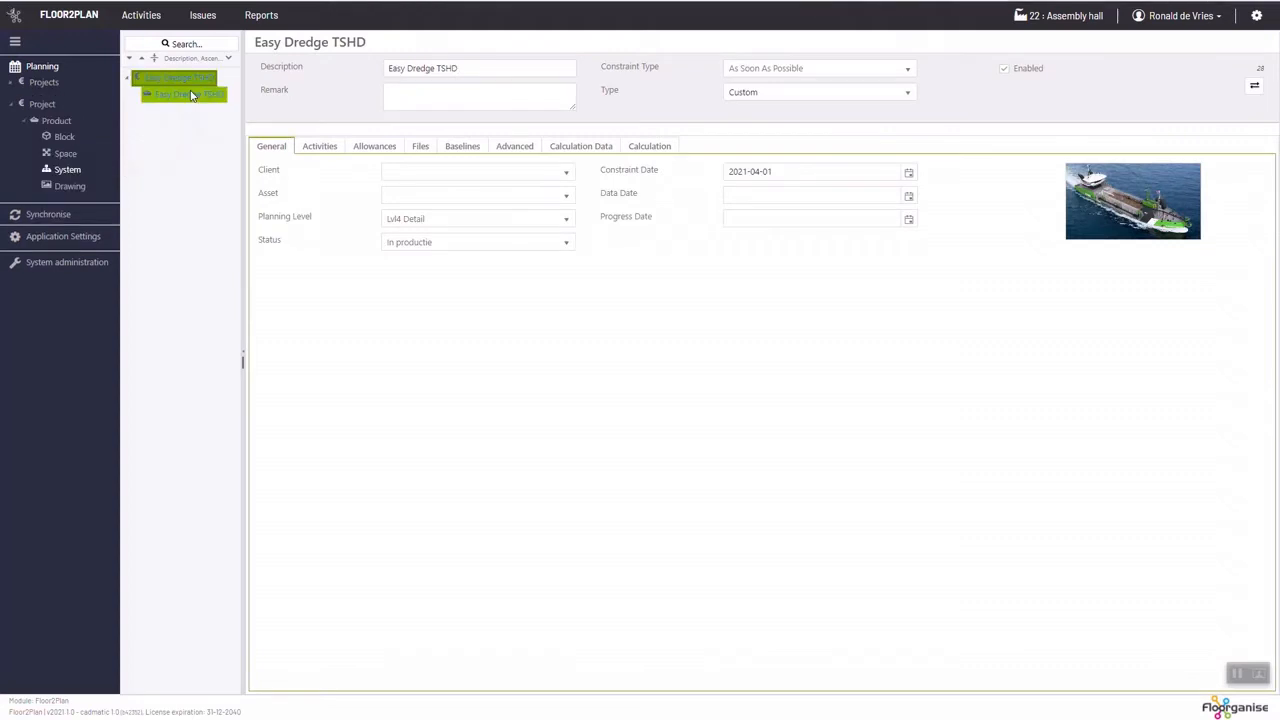
pyautogui.click(648, 150)
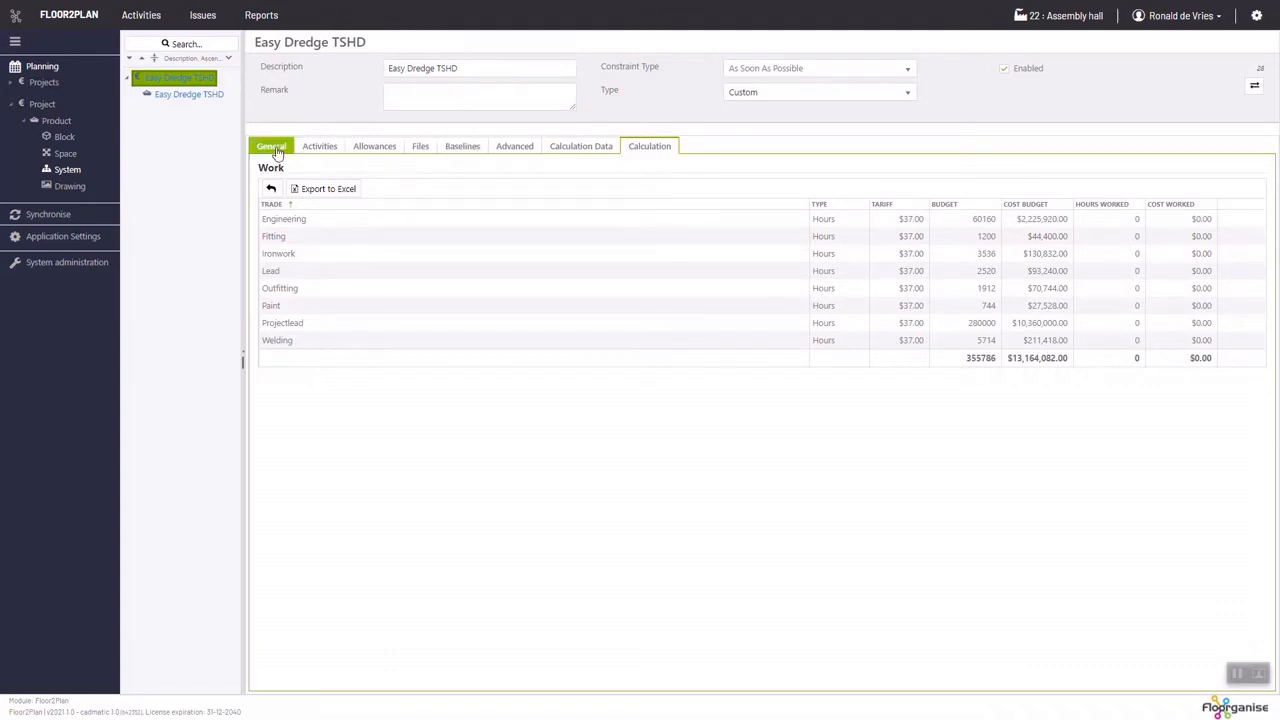
# Step: Review the activities of the Easy Dredge TSHD product, and look through its block, space, system and drawing structures
pyautogui.click(204, 98)
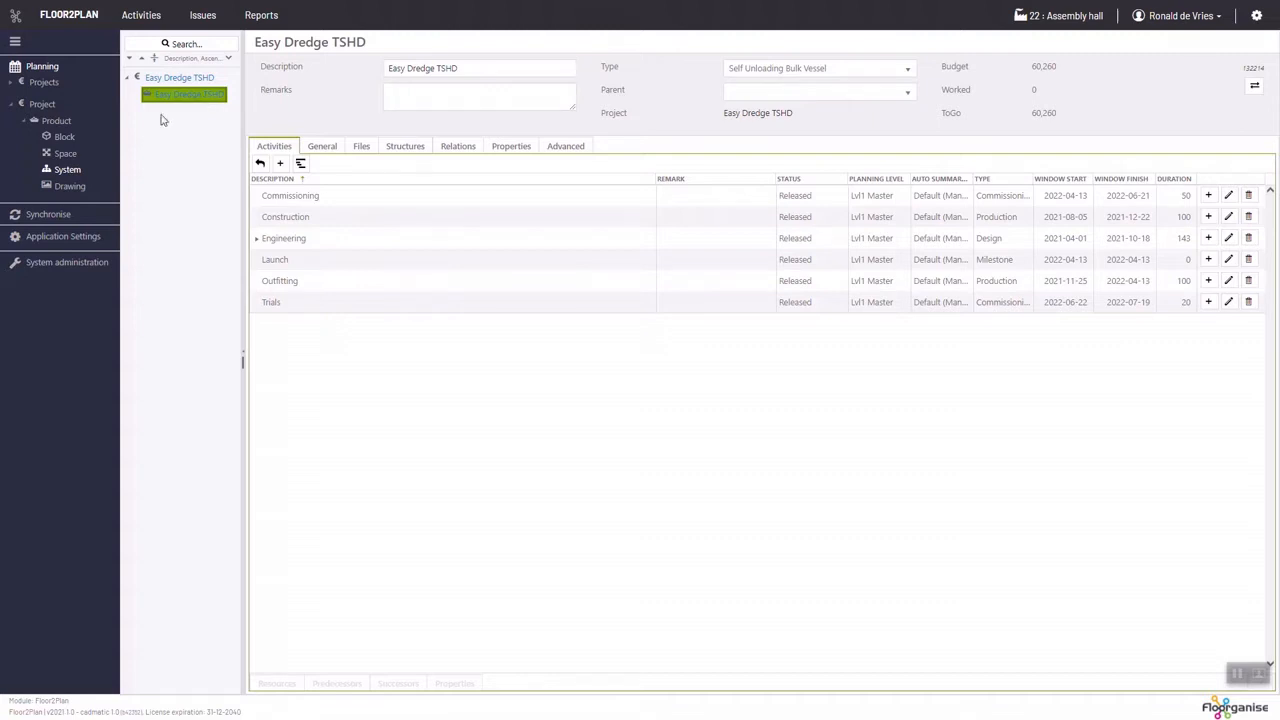
pyautogui.click(64, 139)
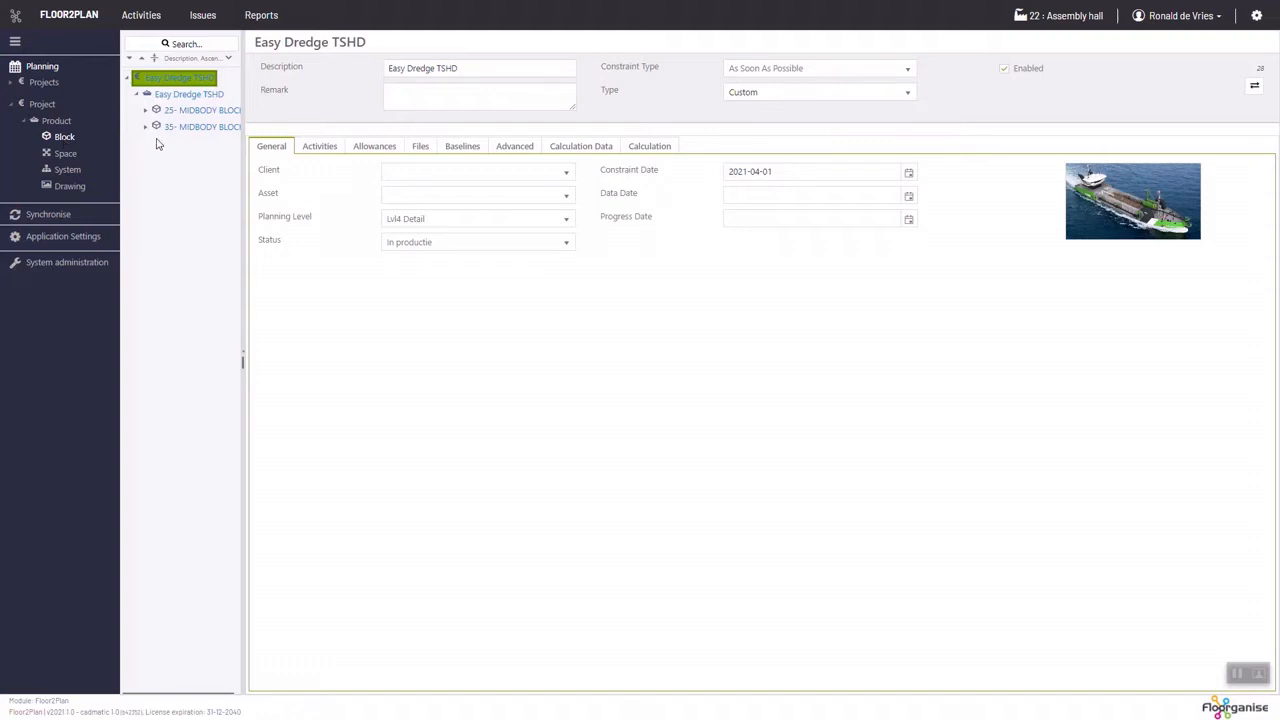
pyautogui.click(56, 159)
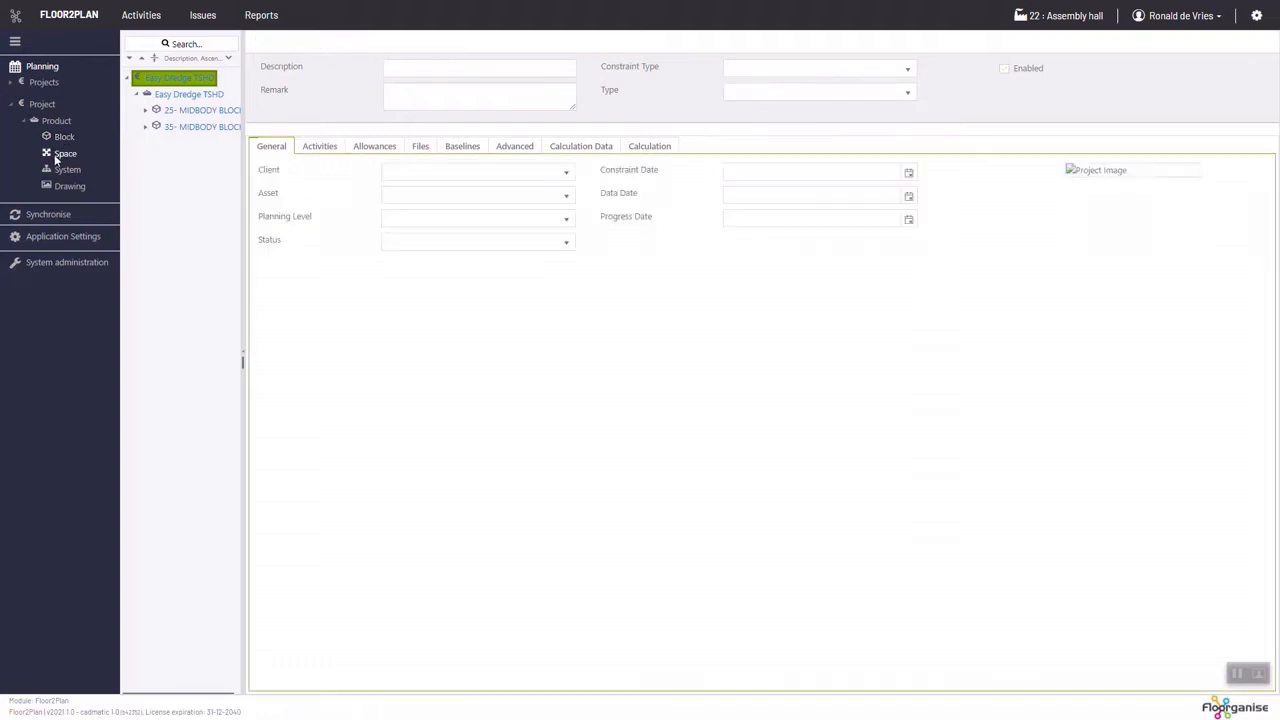
pyautogui.click(68, 170)
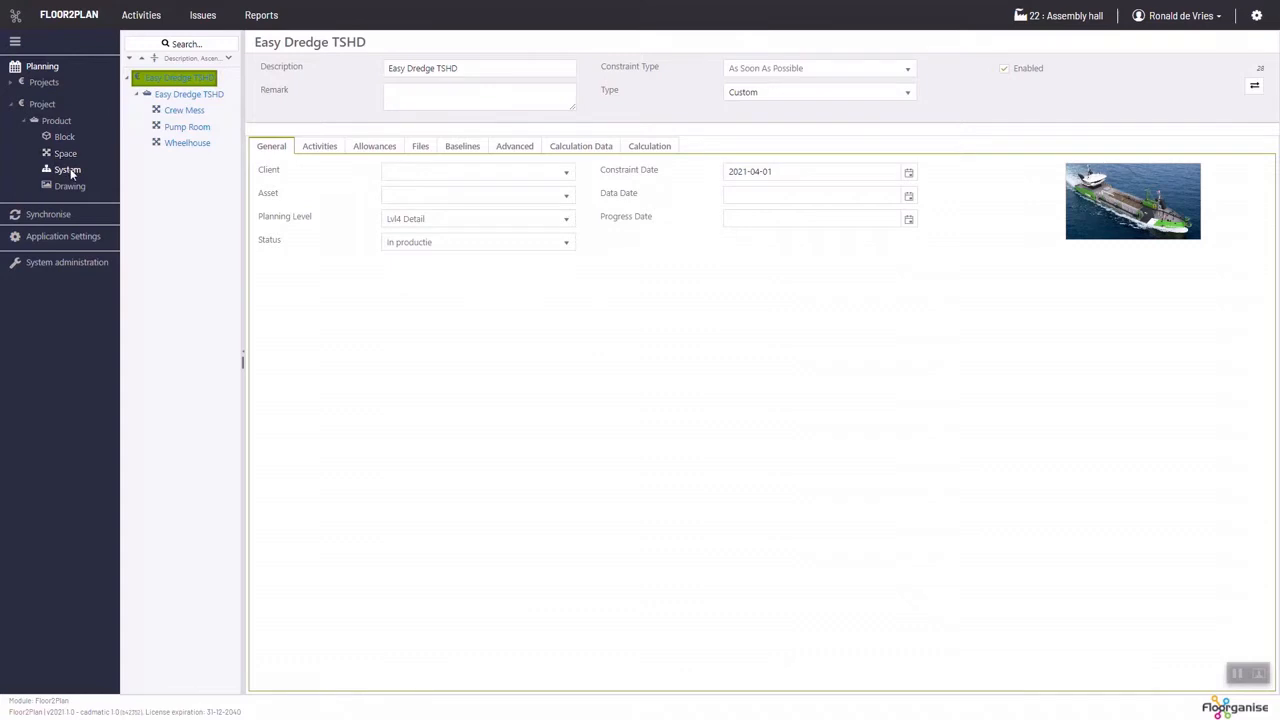
pyautogui.click(80, 190)
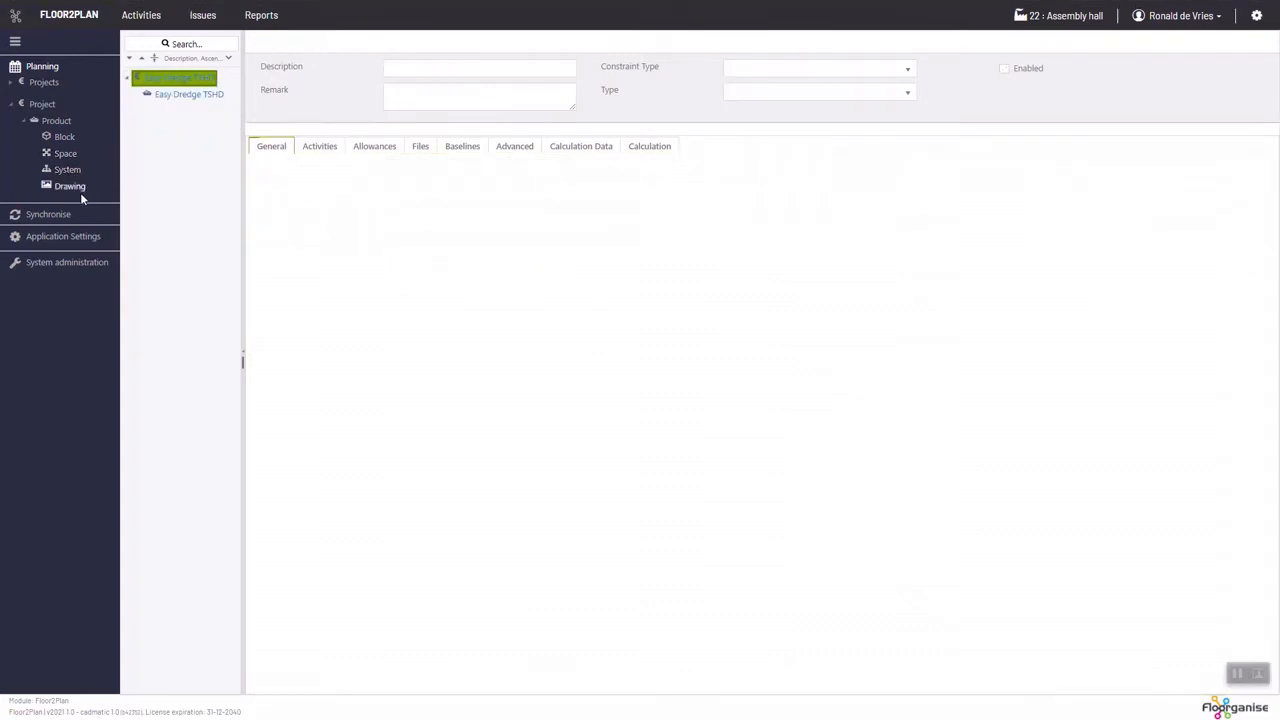
# Step: Open 25- MIDBODY BLOCK in the block structure and widen the component tree to show the full names
pyautogui.click(65, 136)
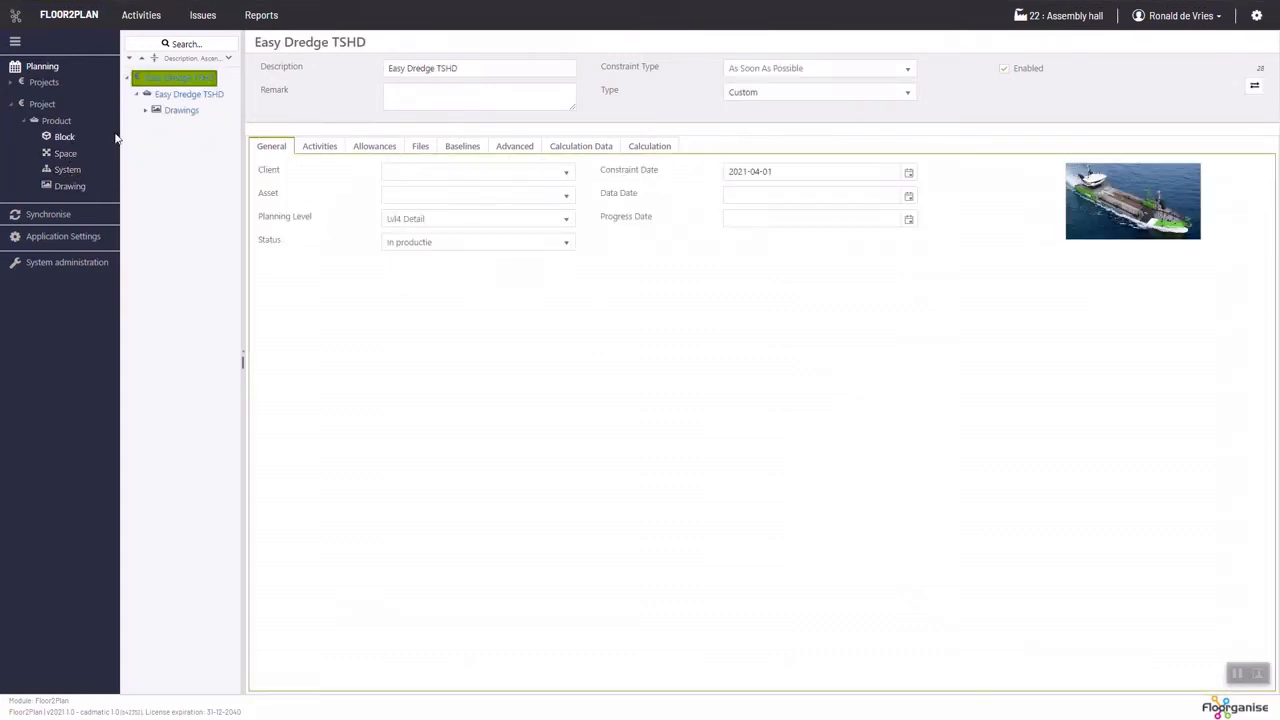
pyautogui.click(170, 113)
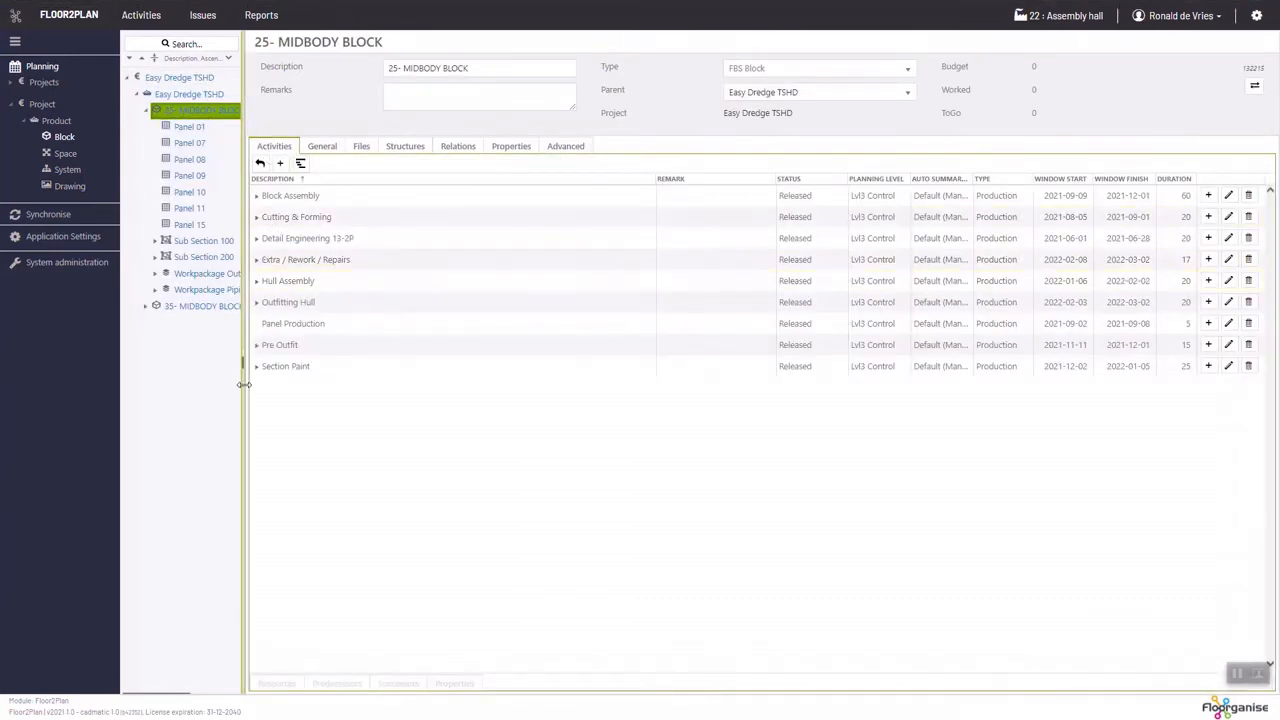
pyautogui.moveTo(244, 381); pyautogui.dragTo(313, 383)
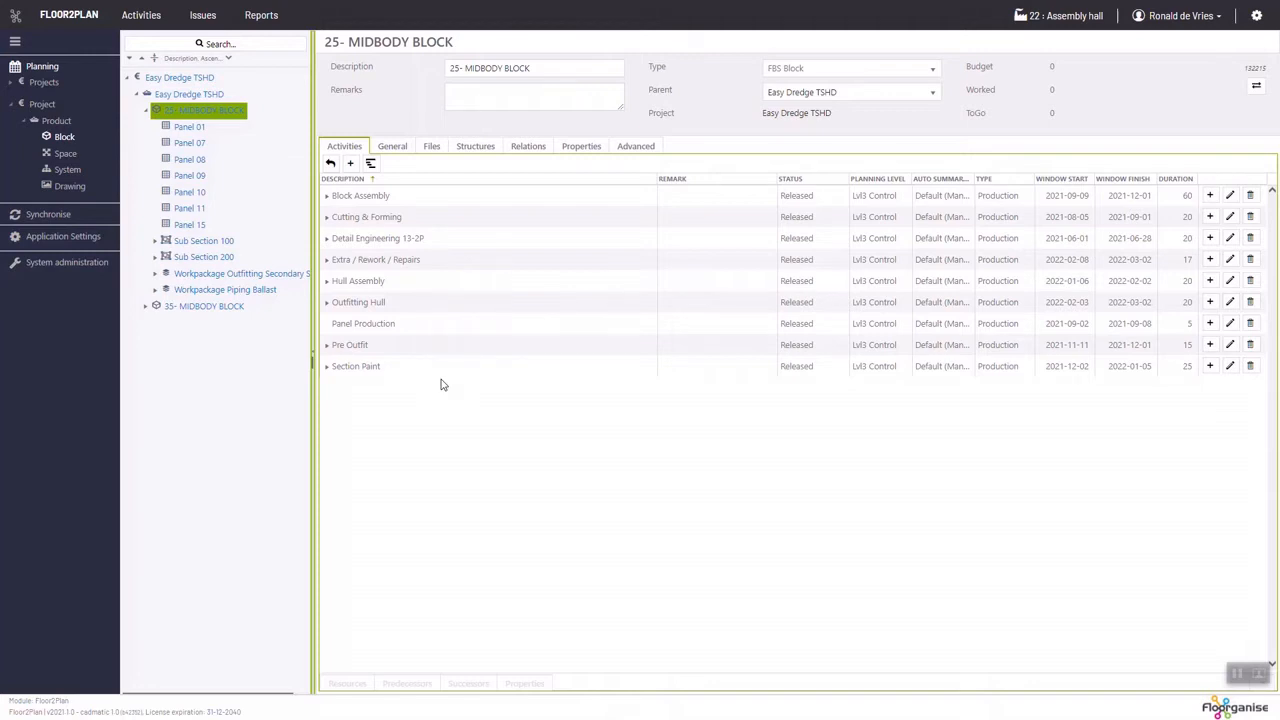
# Step: Examine the resources, predecessors and the full list of successors of the Panel Production activity in 25- MIDBODY BLOCK
pyautogui.click(408, 323)
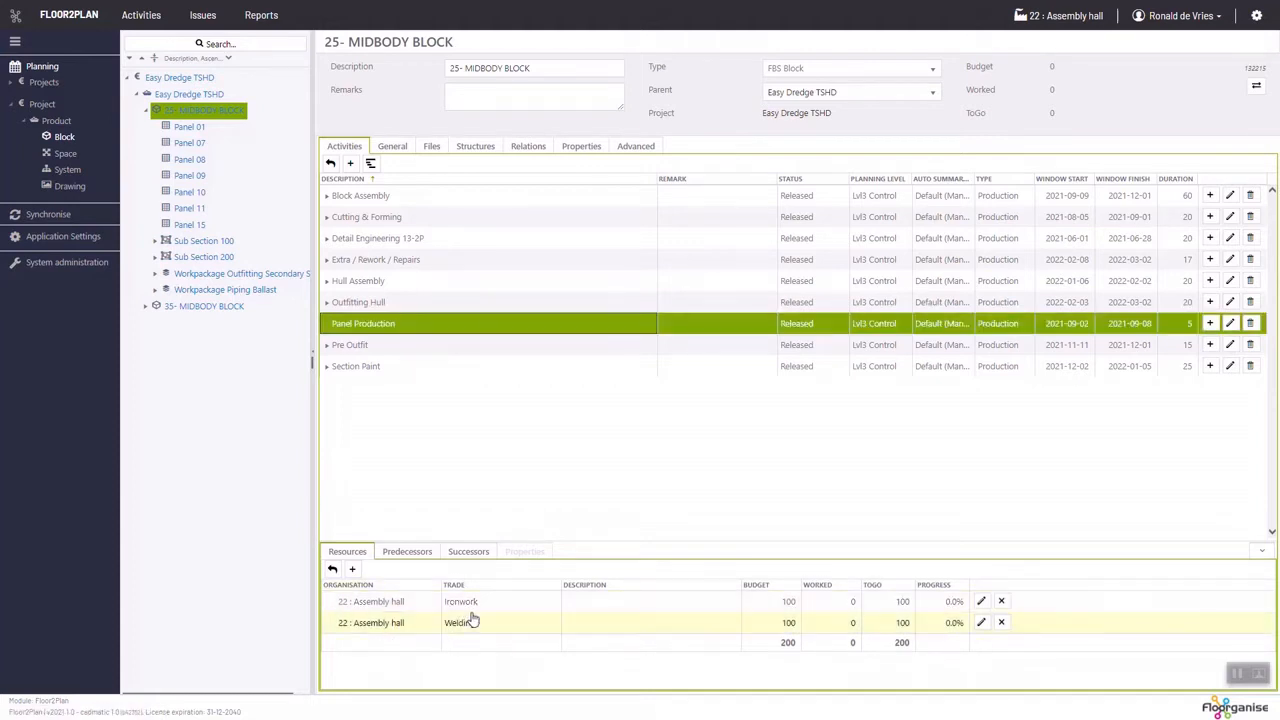
pyautogui.click(410, 552)
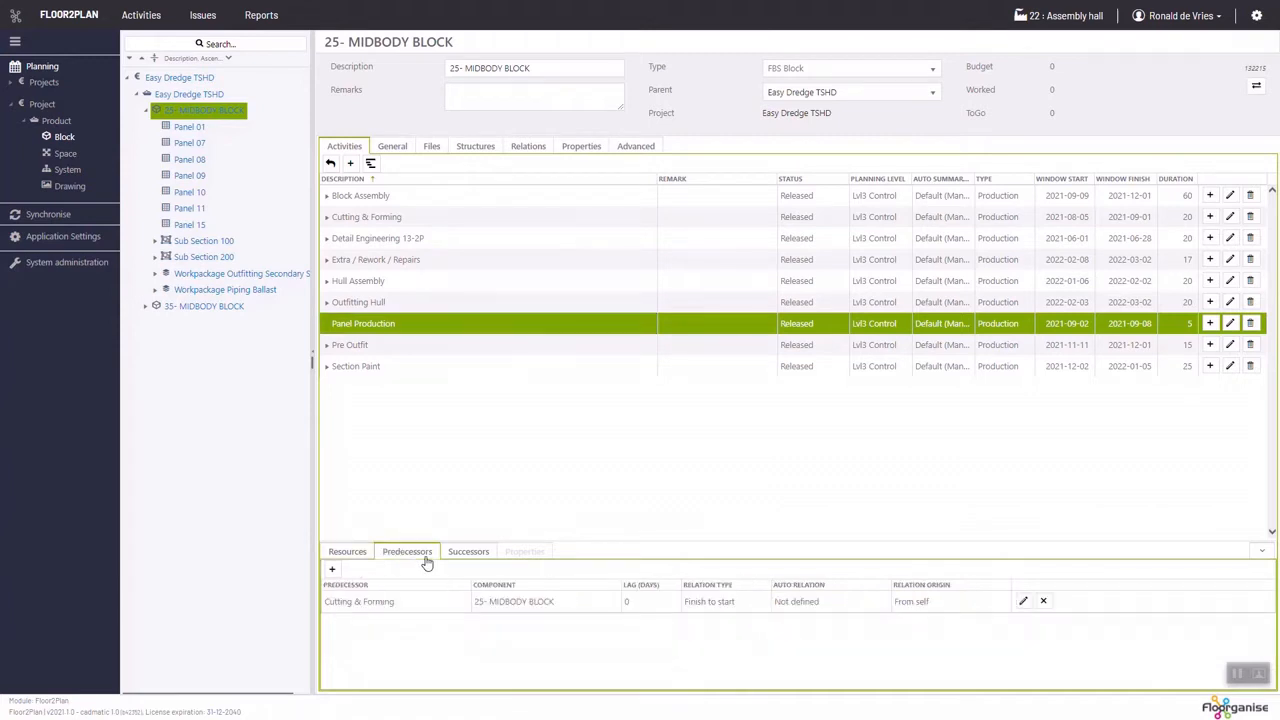
pyautogui.click(469, 556)
pyautogui.click(476, 549)
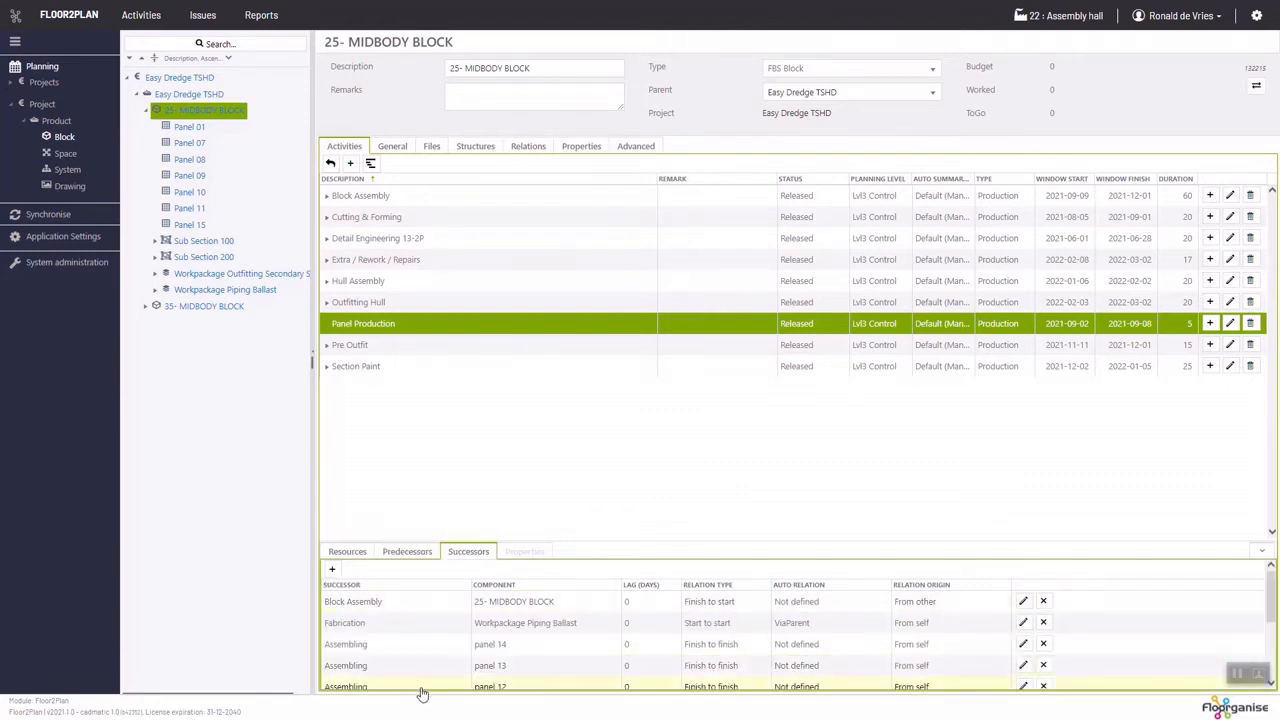
pyautogui.scroll(-8, 433, 675)
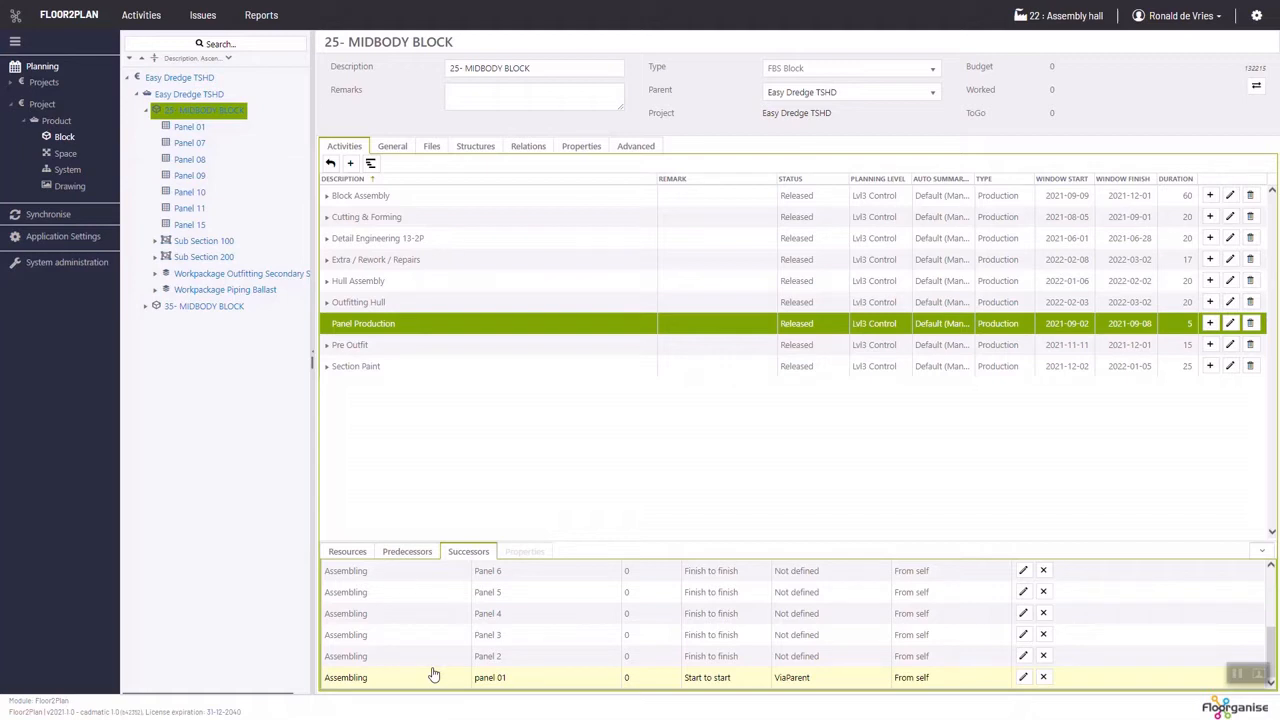
# Step: Examine the properties of Panel 01 and the resources assigned to its Mounting and Assembling activities
pyautogui.click(193, 131)
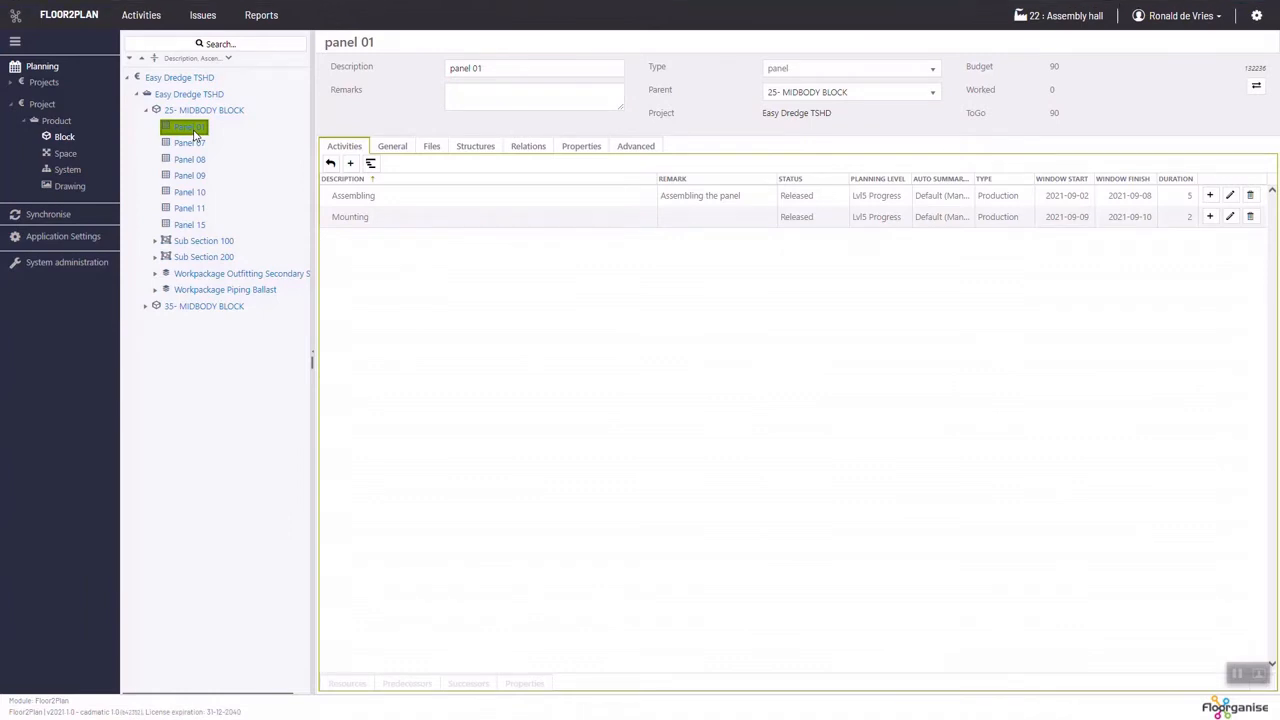
pyautogui.click(390, 205)
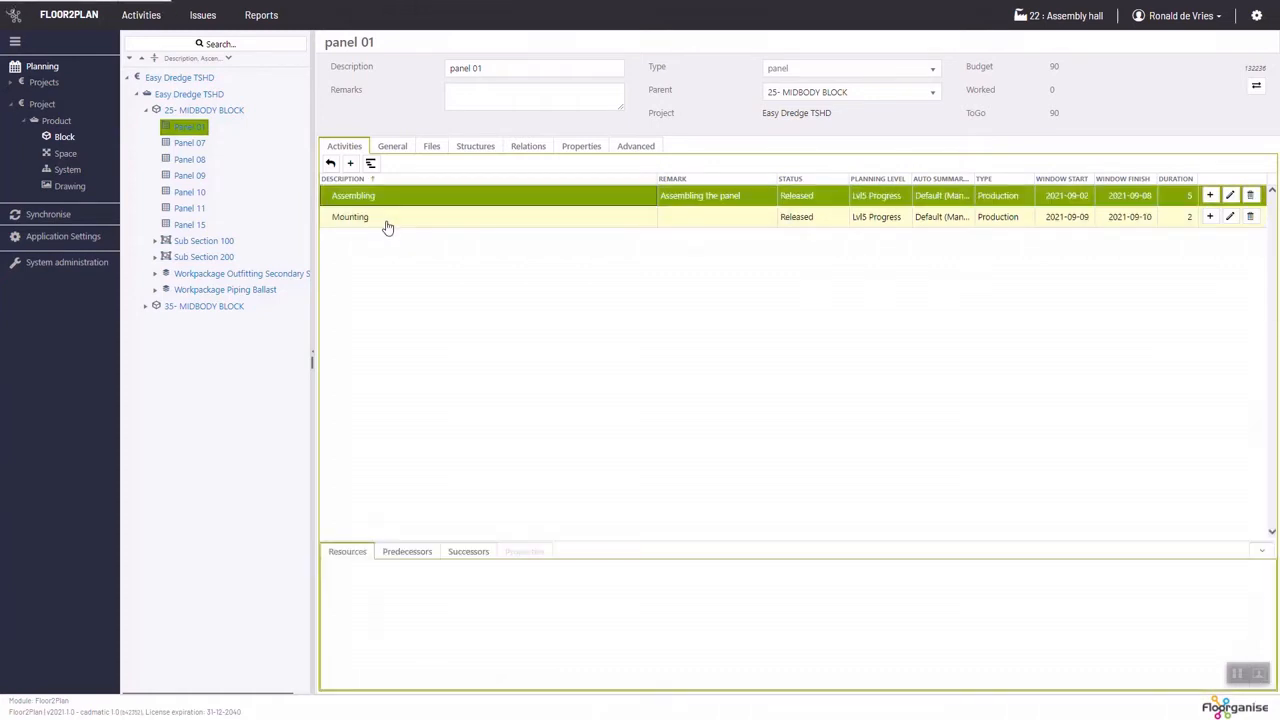
pyautogui.click(389, 220)
pyautogui.click(577, 148)
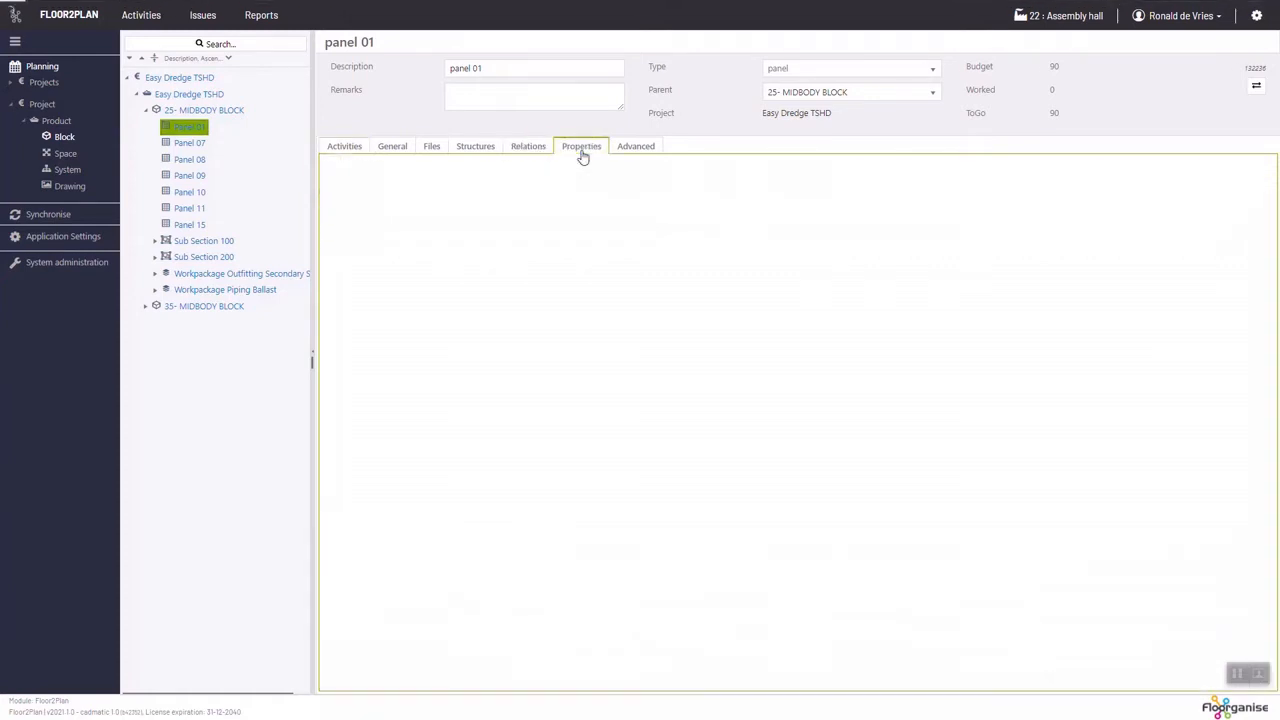
pyautogui.click(344, 151)
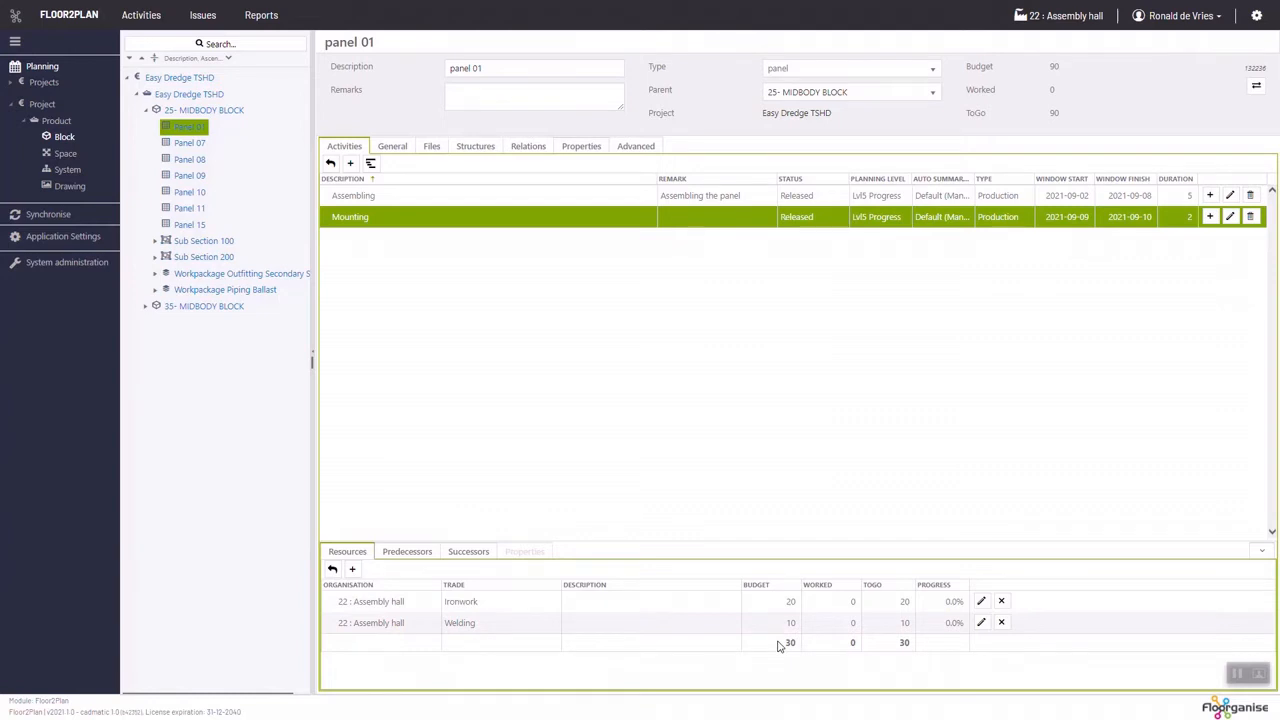
pyautogui.click(410, 203)
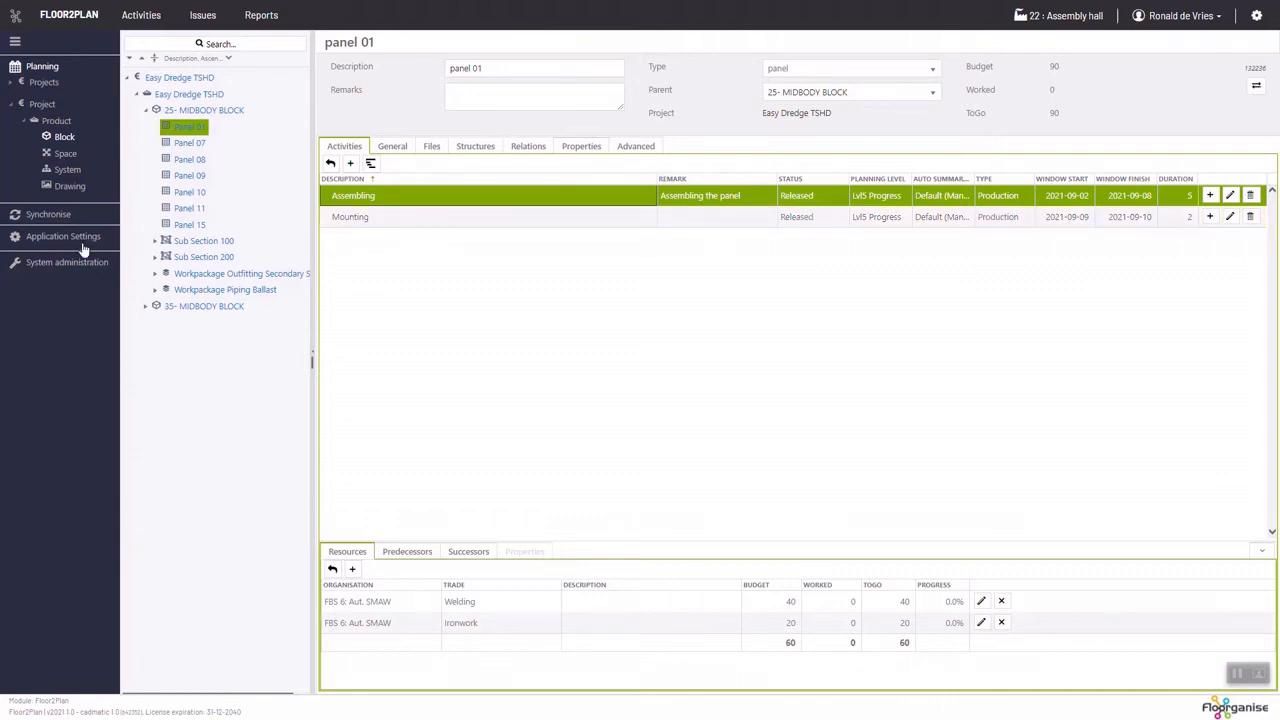
# Step: Start copying a system into the Easy Dredge TSHD product, using FBS Hull 3788 as the source project
pyautogui.click(66, 169)
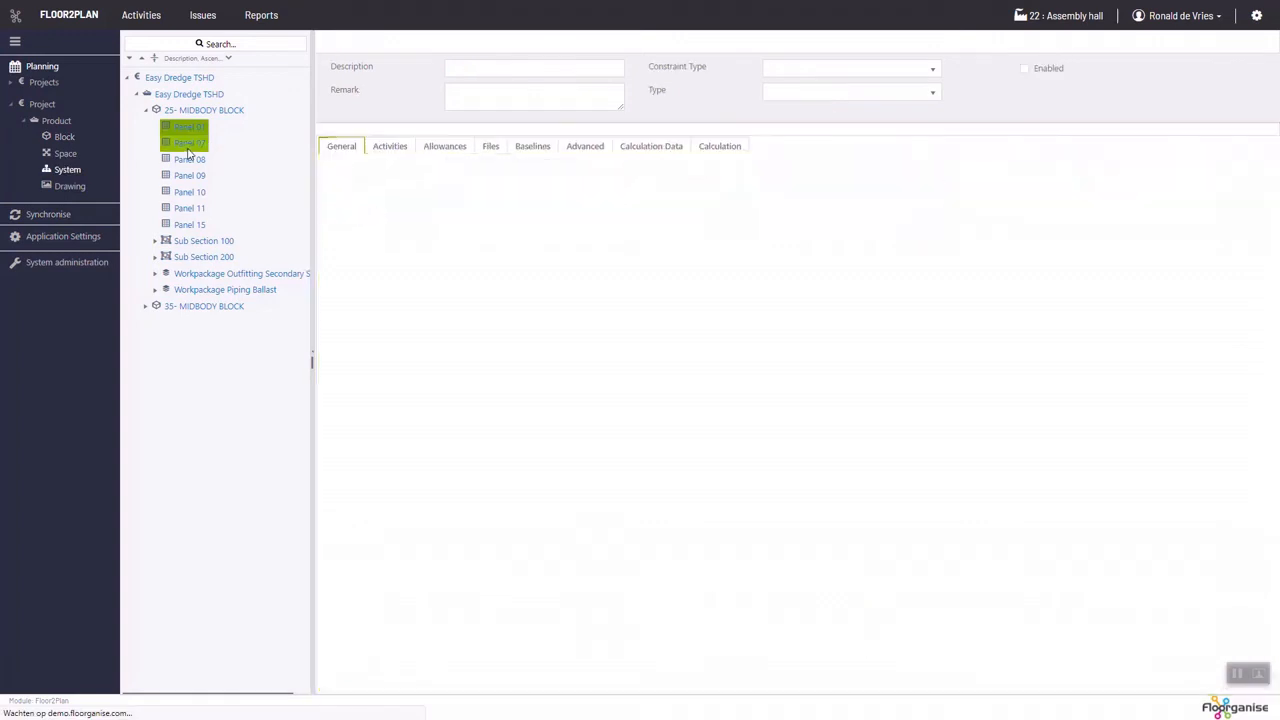
pyautogui.click(194, 100)
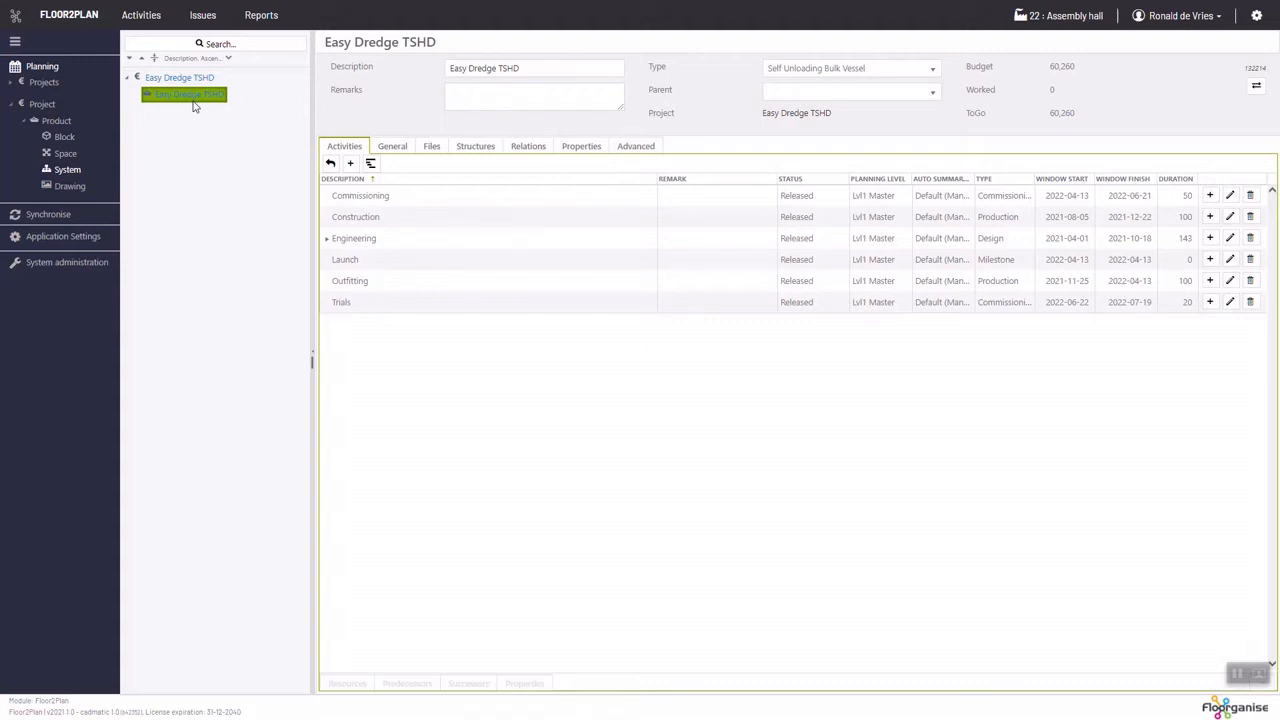
pyautogui.rightClick(191, 101)
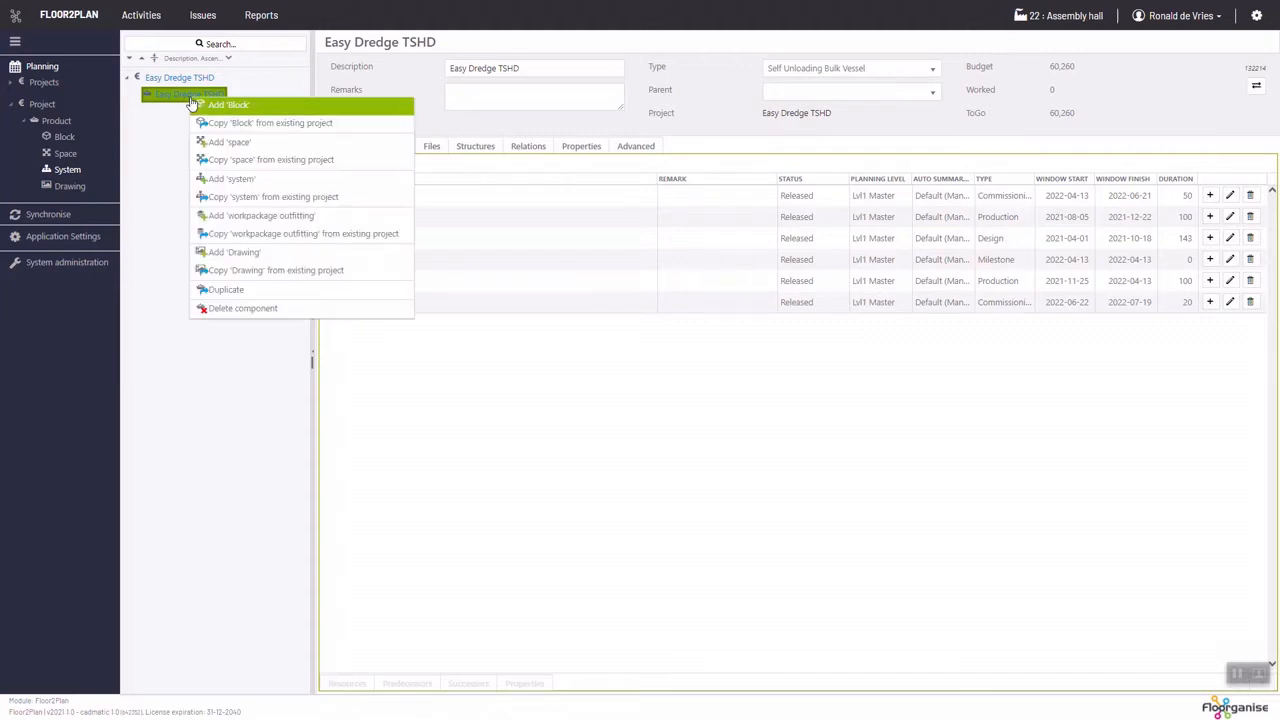
pyautogui.click(257, 198)
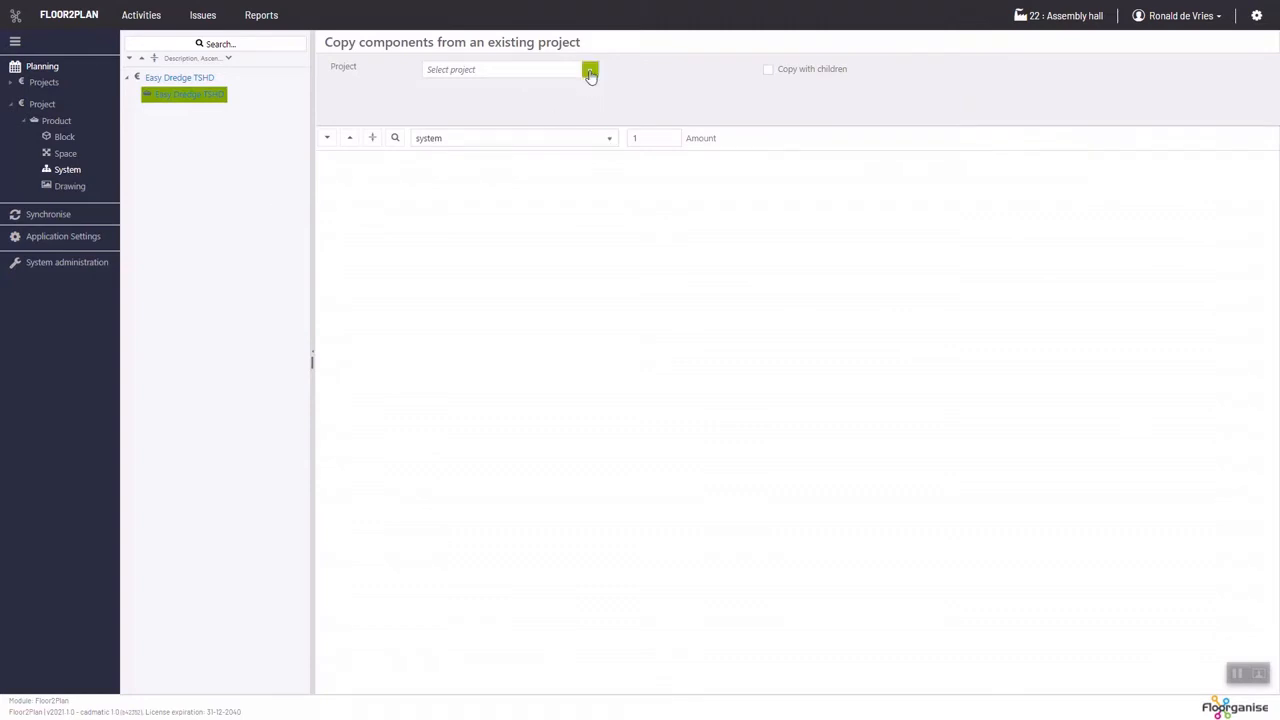
pyautogui.click(590, 72)
pyautogui.click(491, 158)
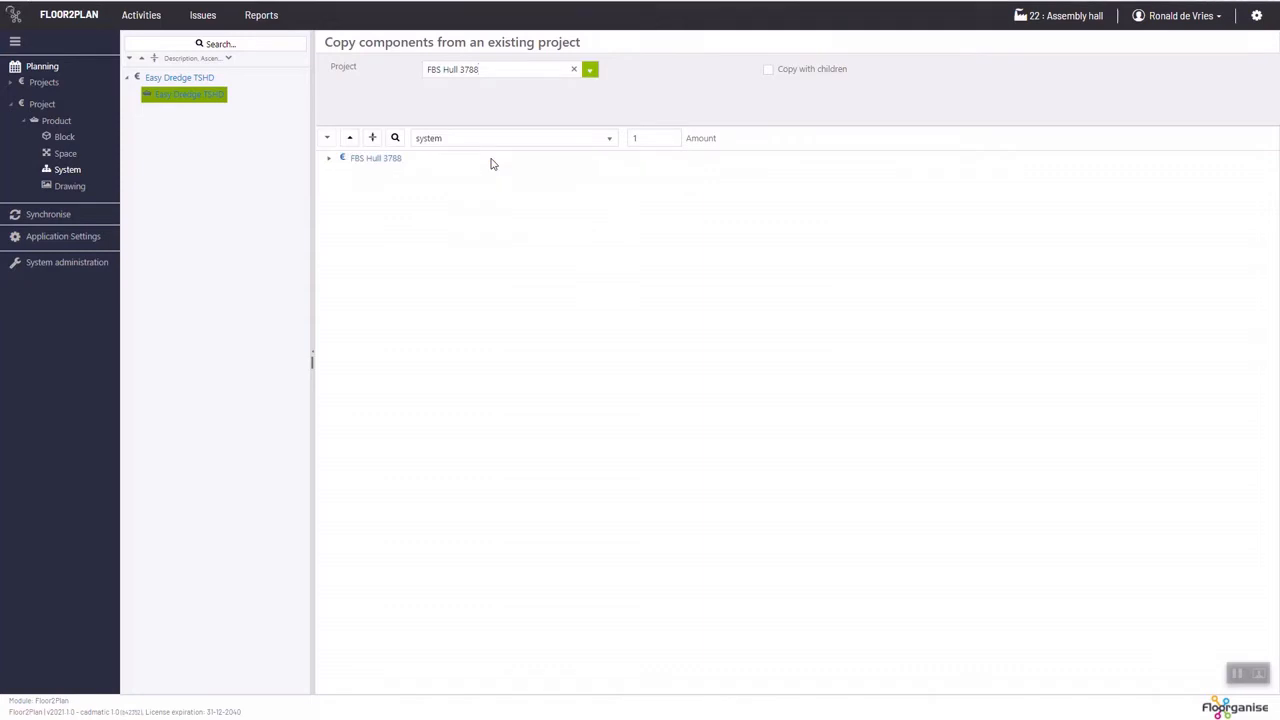
# Step: Select the Ballast System under product 3788 and copy it into Easy Dredge TSHD using the Copy with children option
pyautogui.click(328, 160)
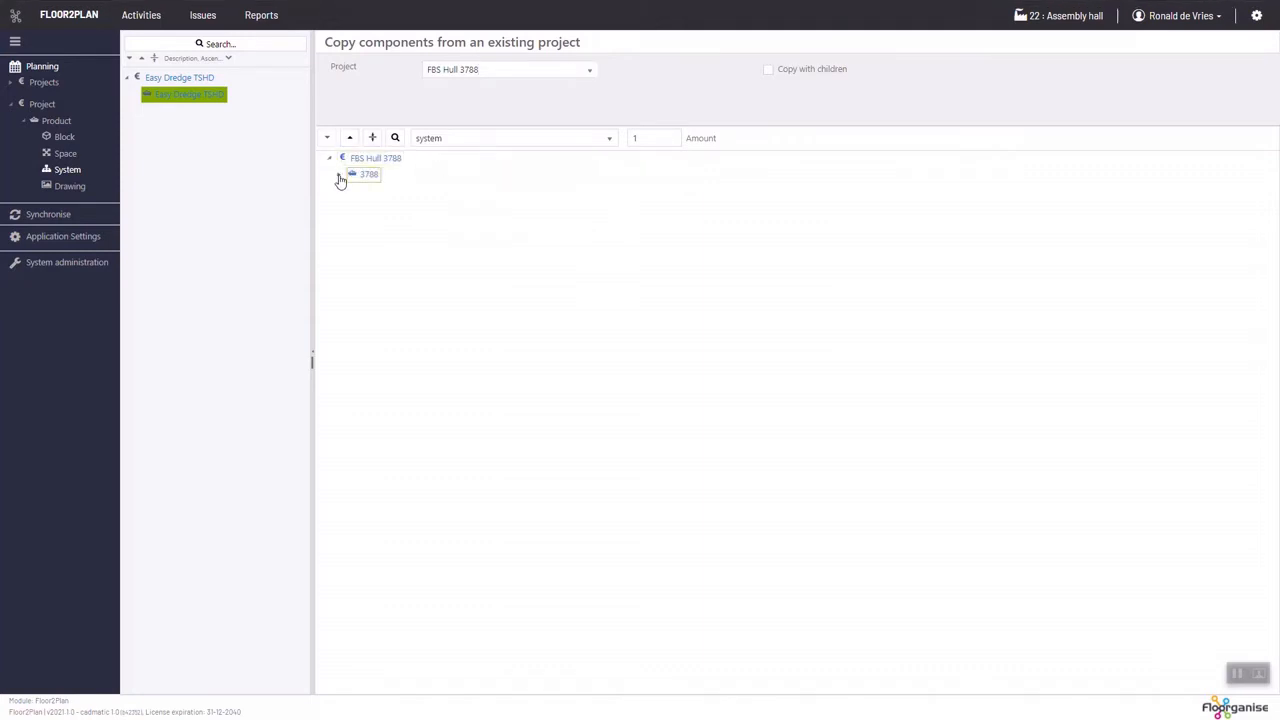
pyautogui.click(339, 176)
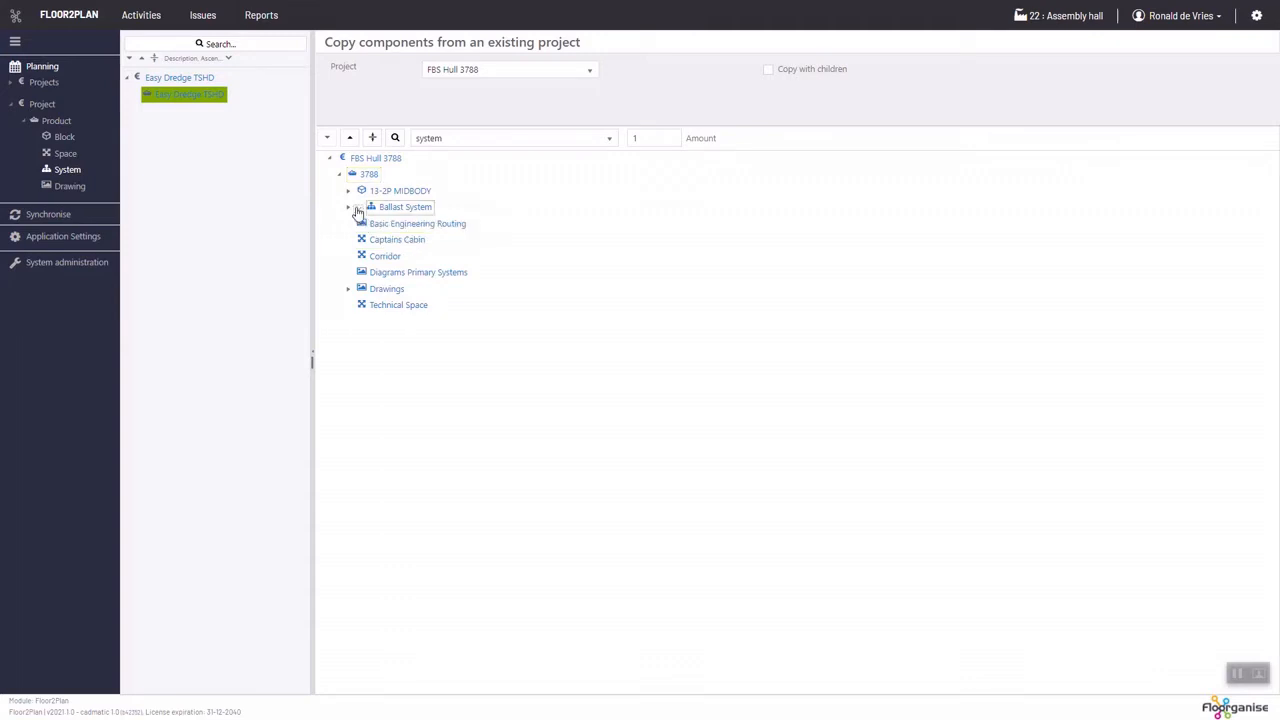
pyautogui.click(358, 208)
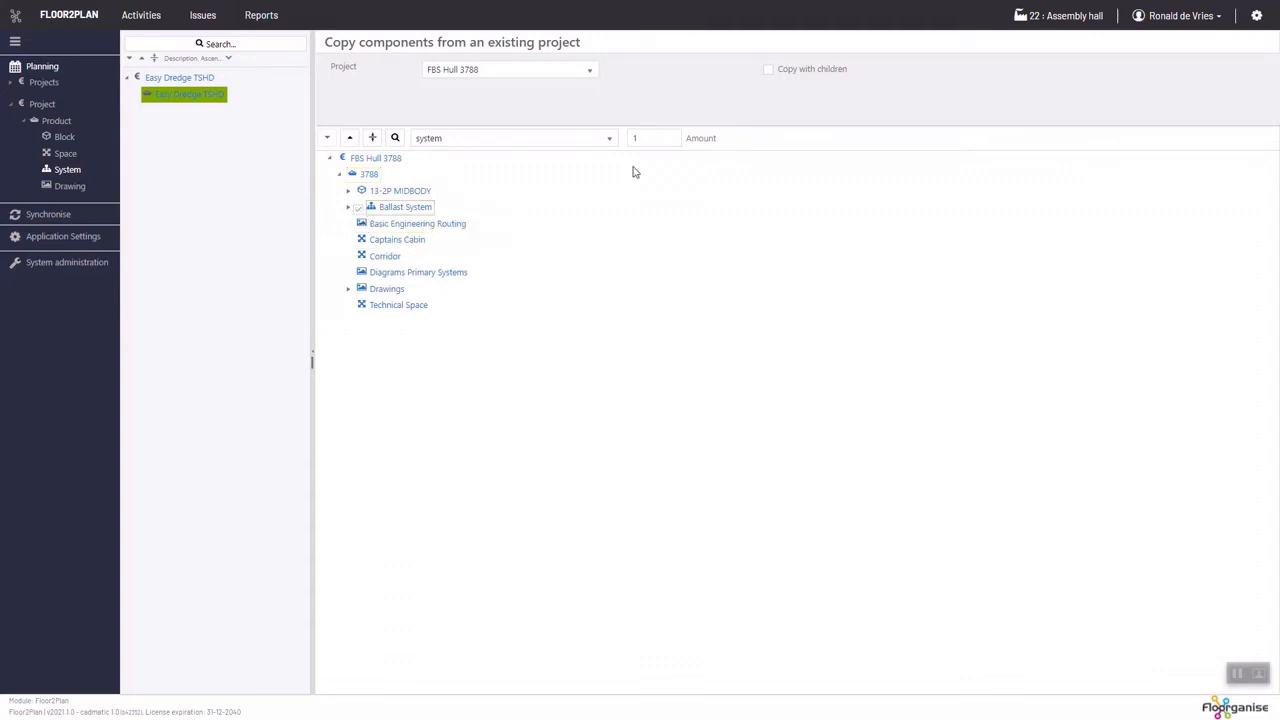
pyautogui.click(793, 70)
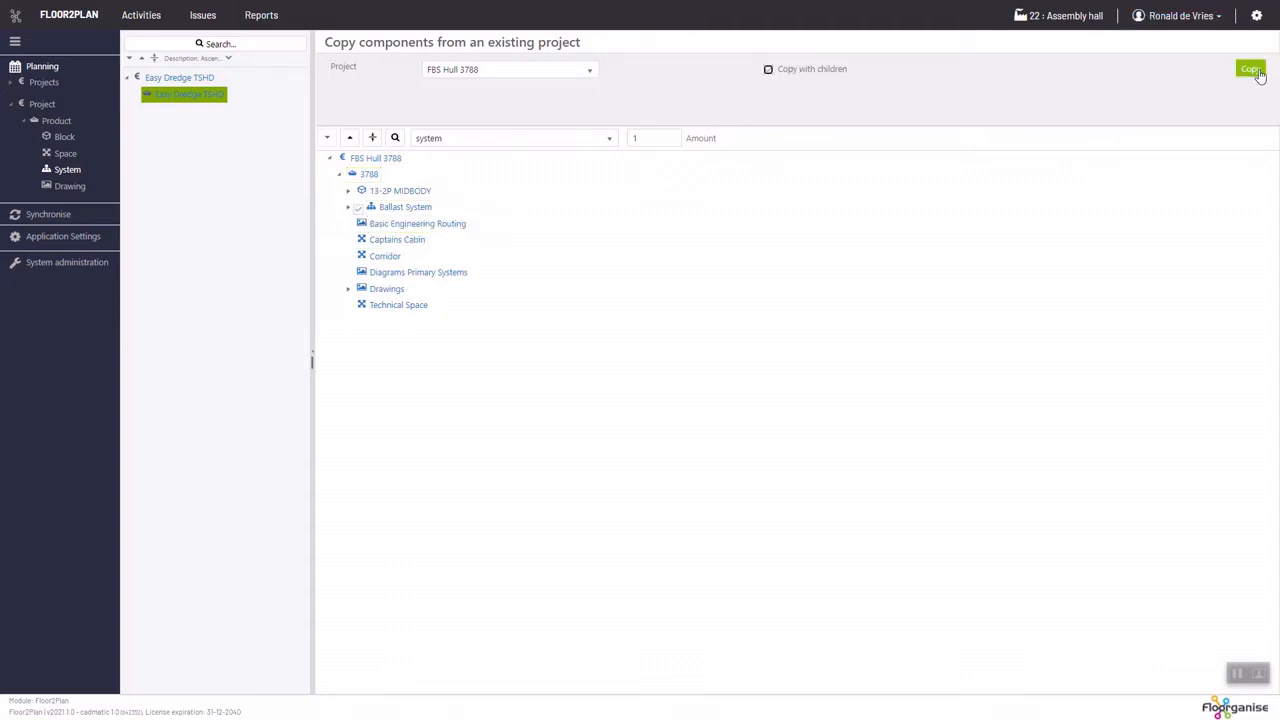
pyautogui.click(1257, 70)
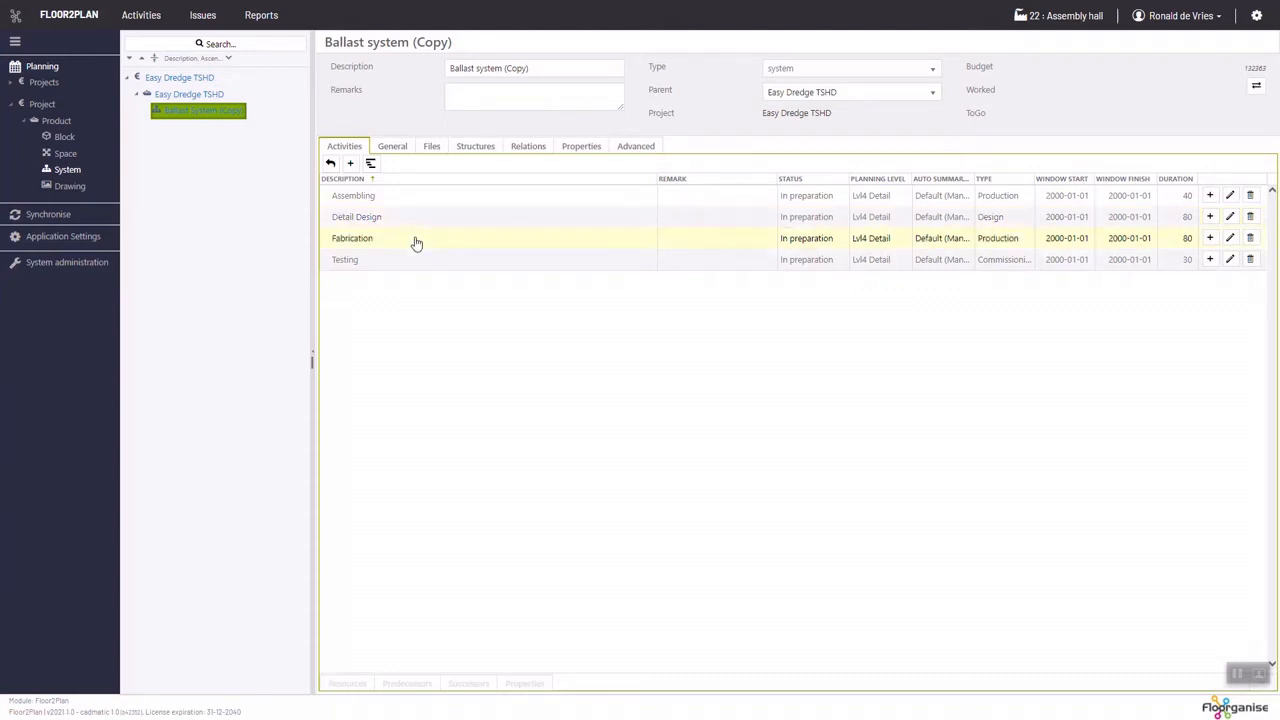
# Step: Reschedule the copied ballast system and view its activities in the Gantt chart
pyautogui.click(1256, 87)
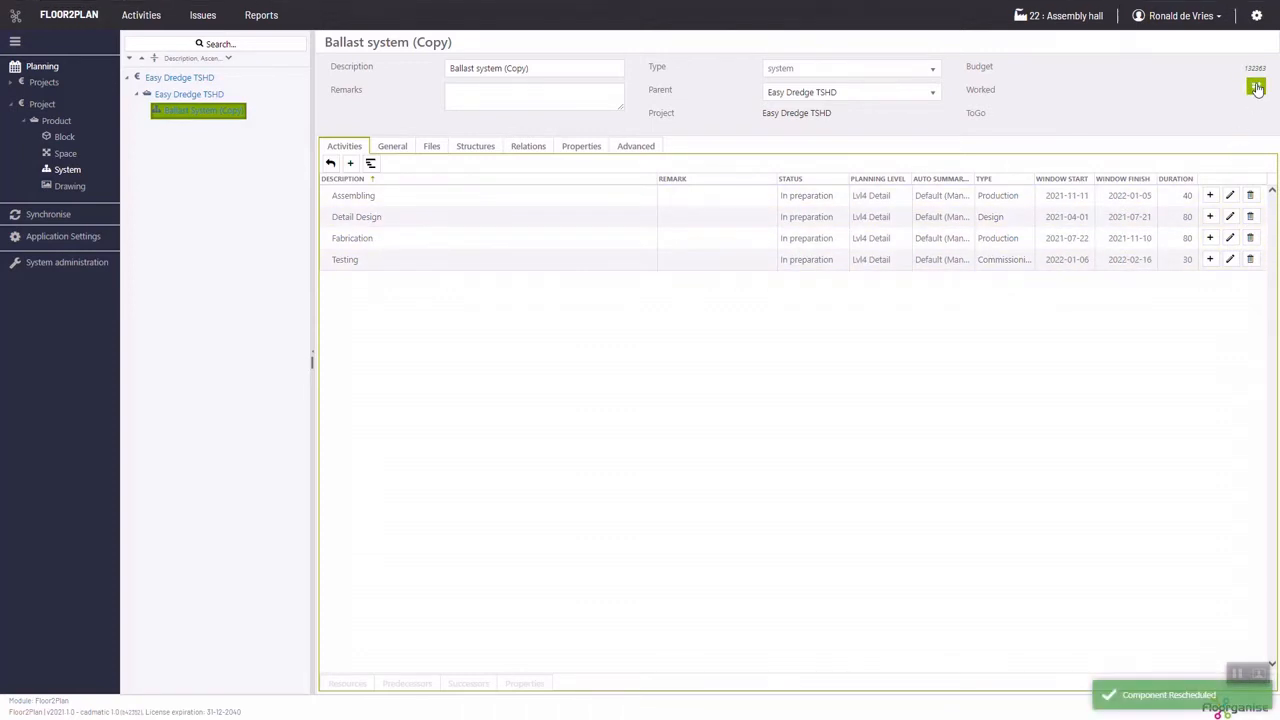
pyautogui.click(372, 163)
pyautogui.hscroll(3, 884, 452)
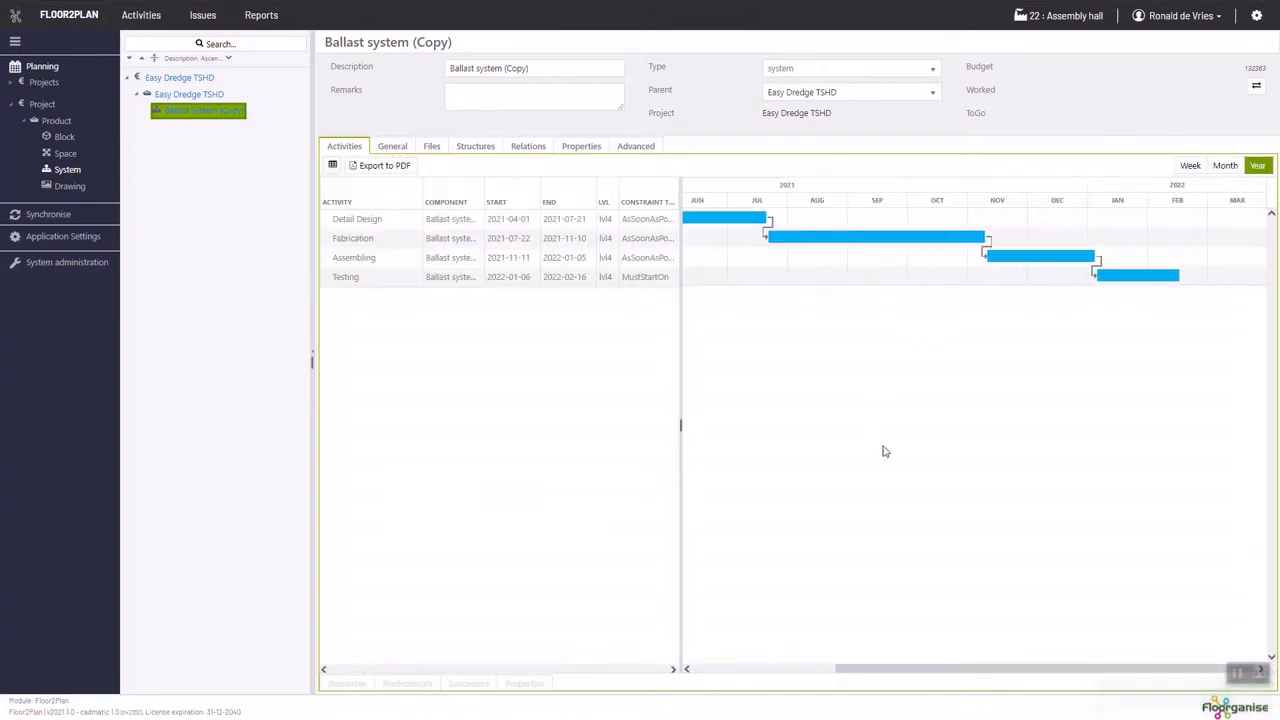
pyautogui.hscroll(-3, 884, 452)
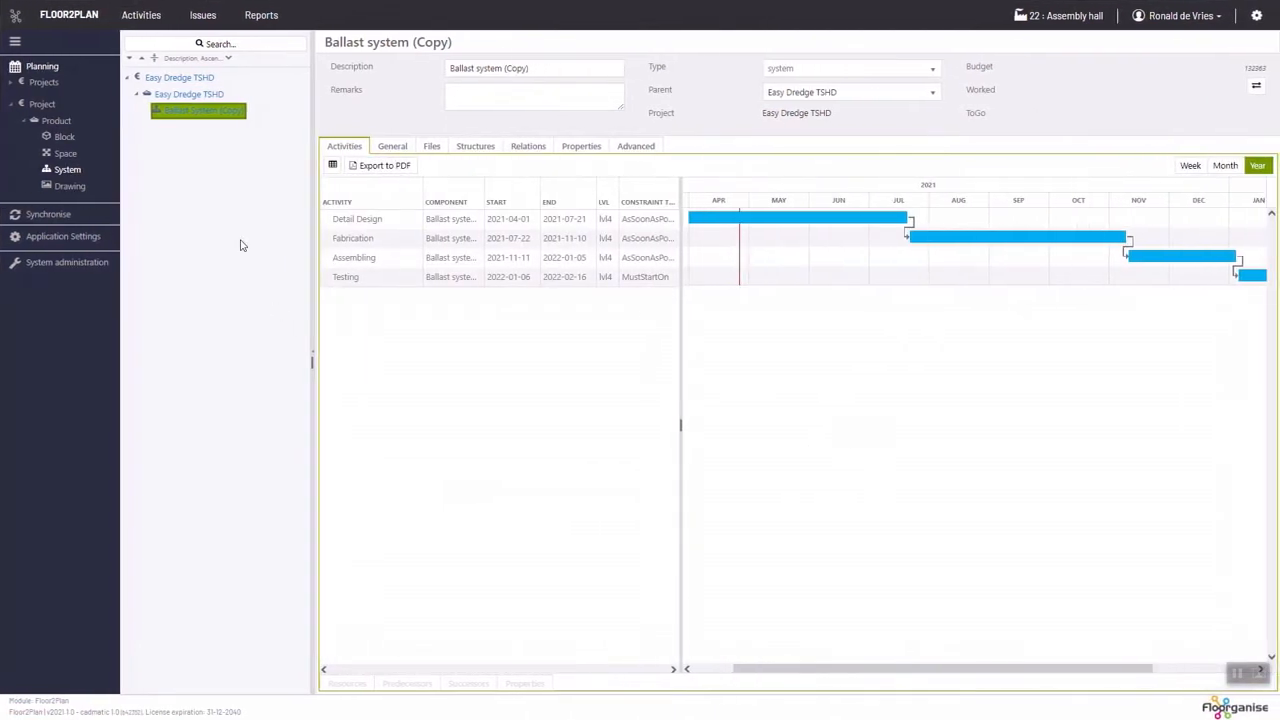
# Step: Add a new "fuel system" entry as the System structure of the copied ballast system and return to its activities
pyautogui.click(470, 150)
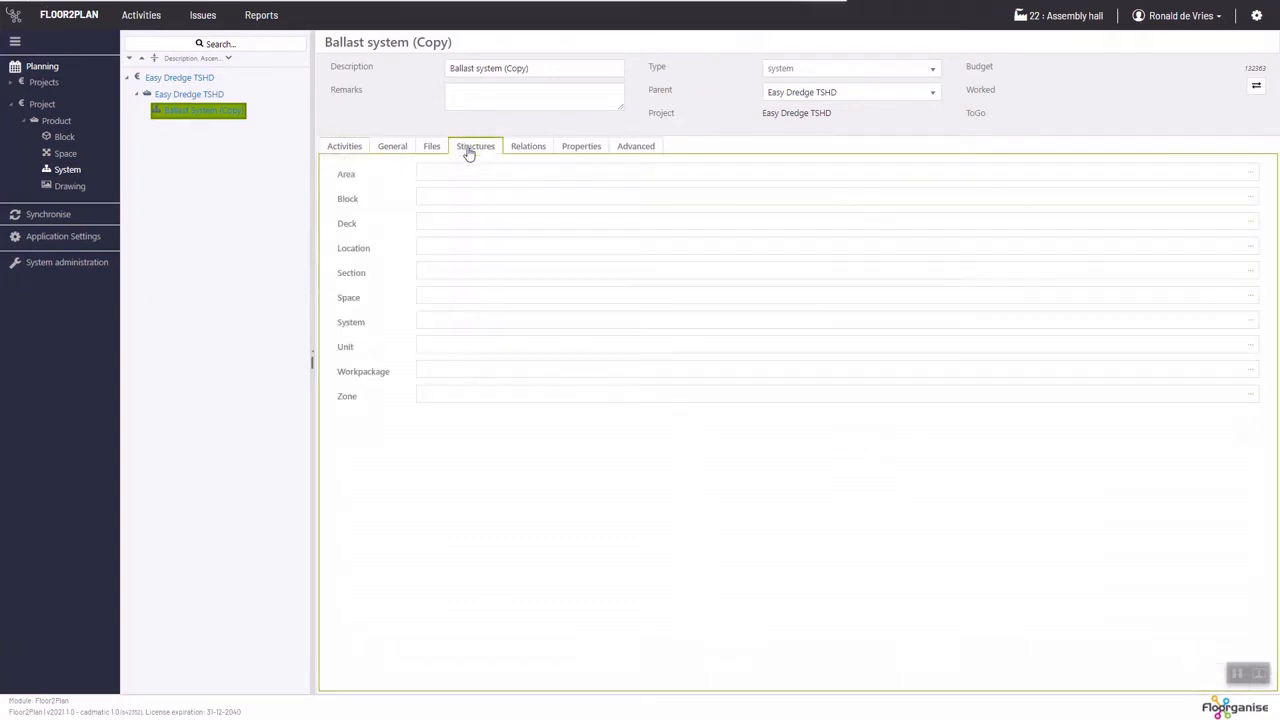
pyautogui.click(477, 323)
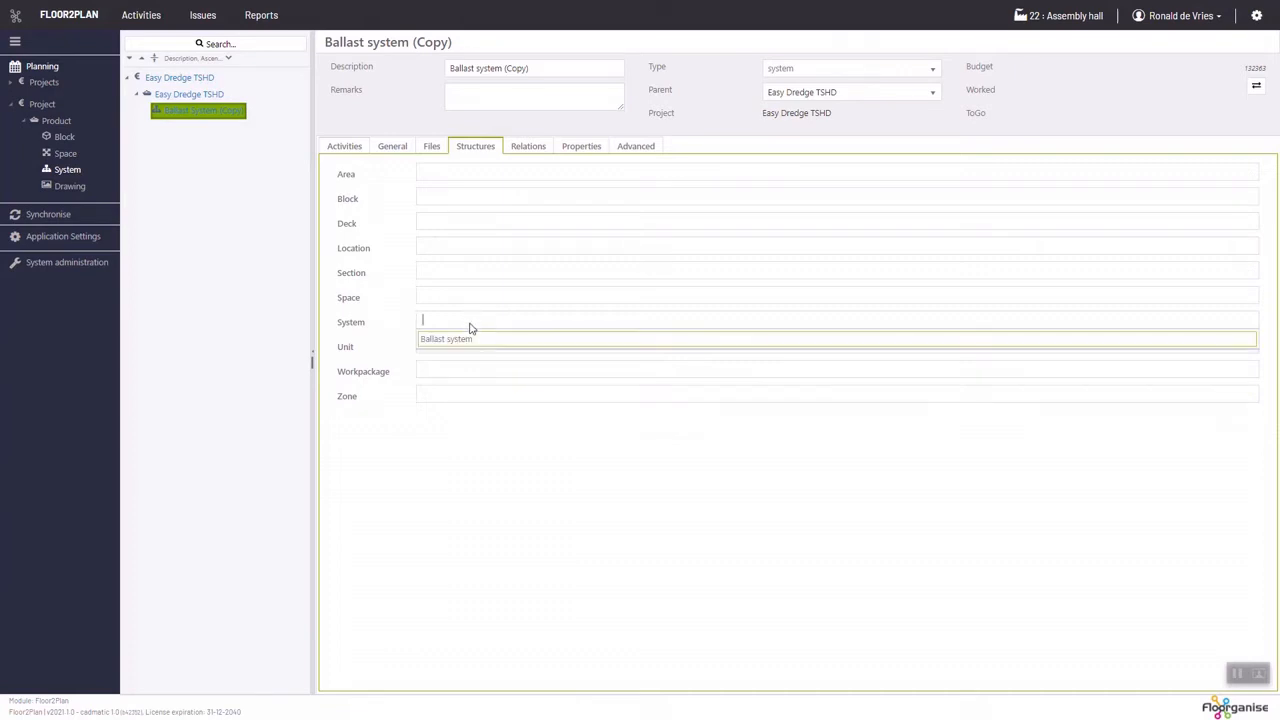
pyautogui.write('fu')
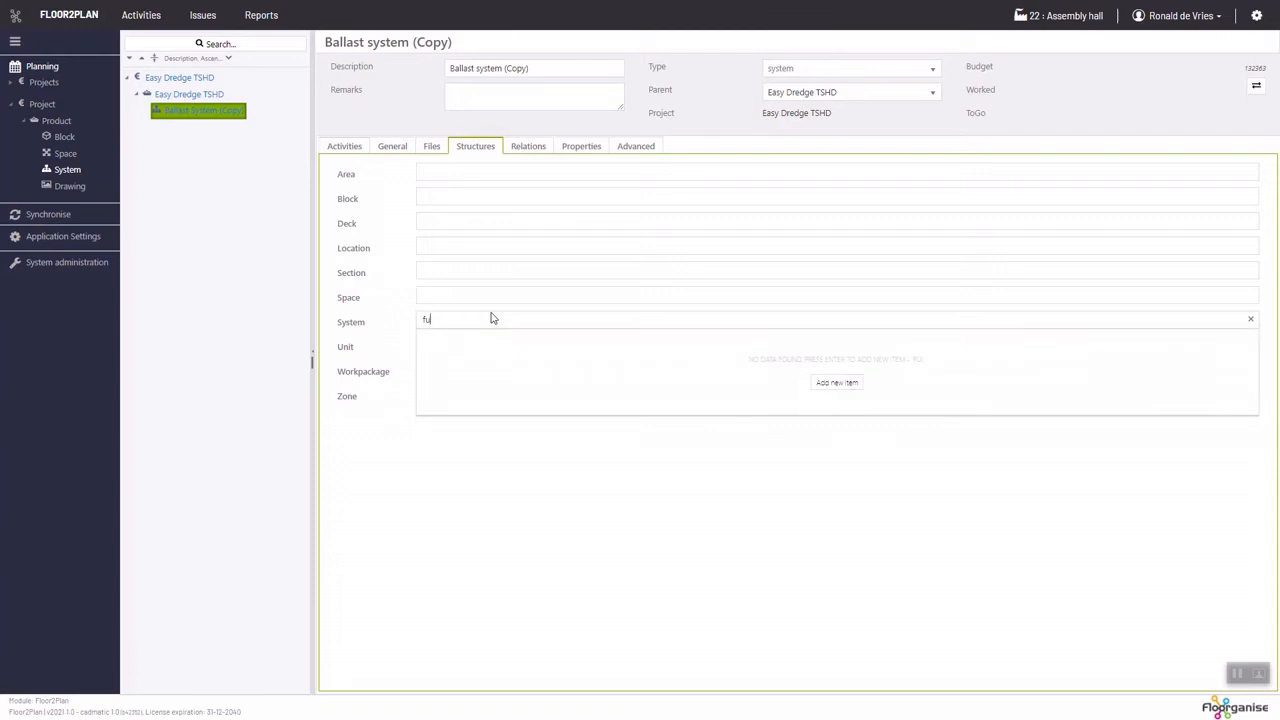
pyautogui.write('el system')
pyautogui.press('Return')
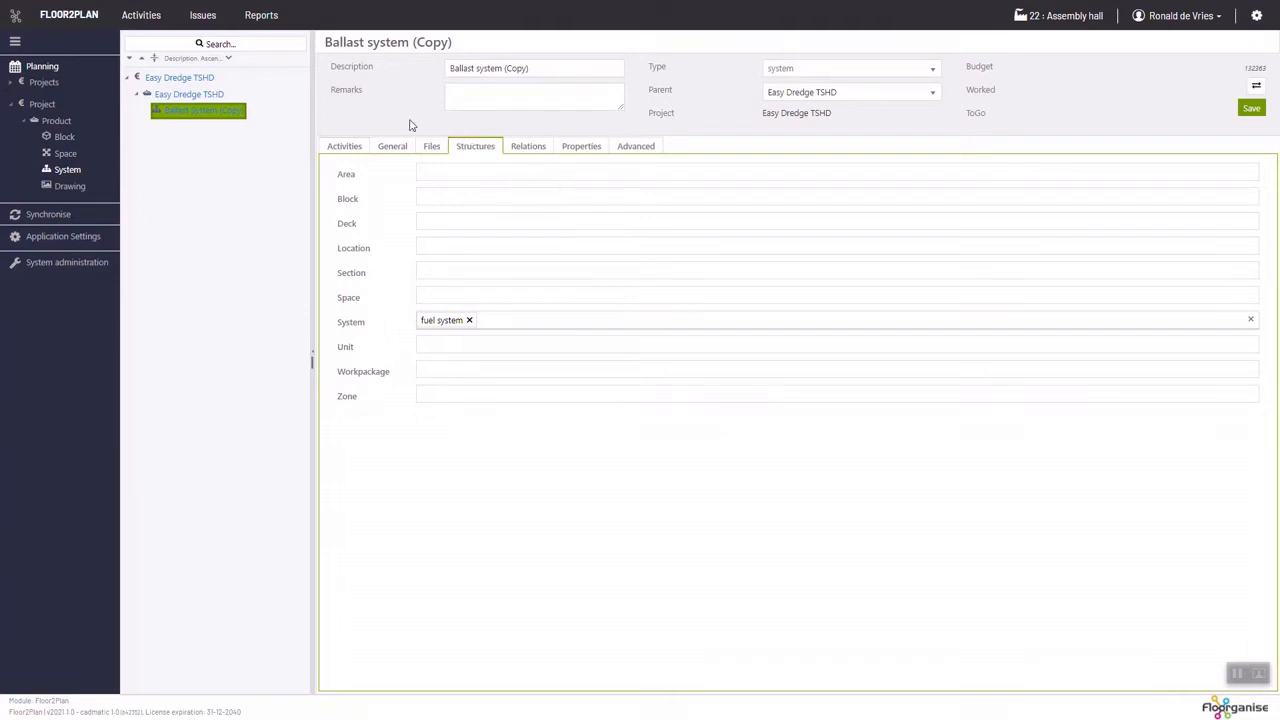
pyautogui.click(344, 147)
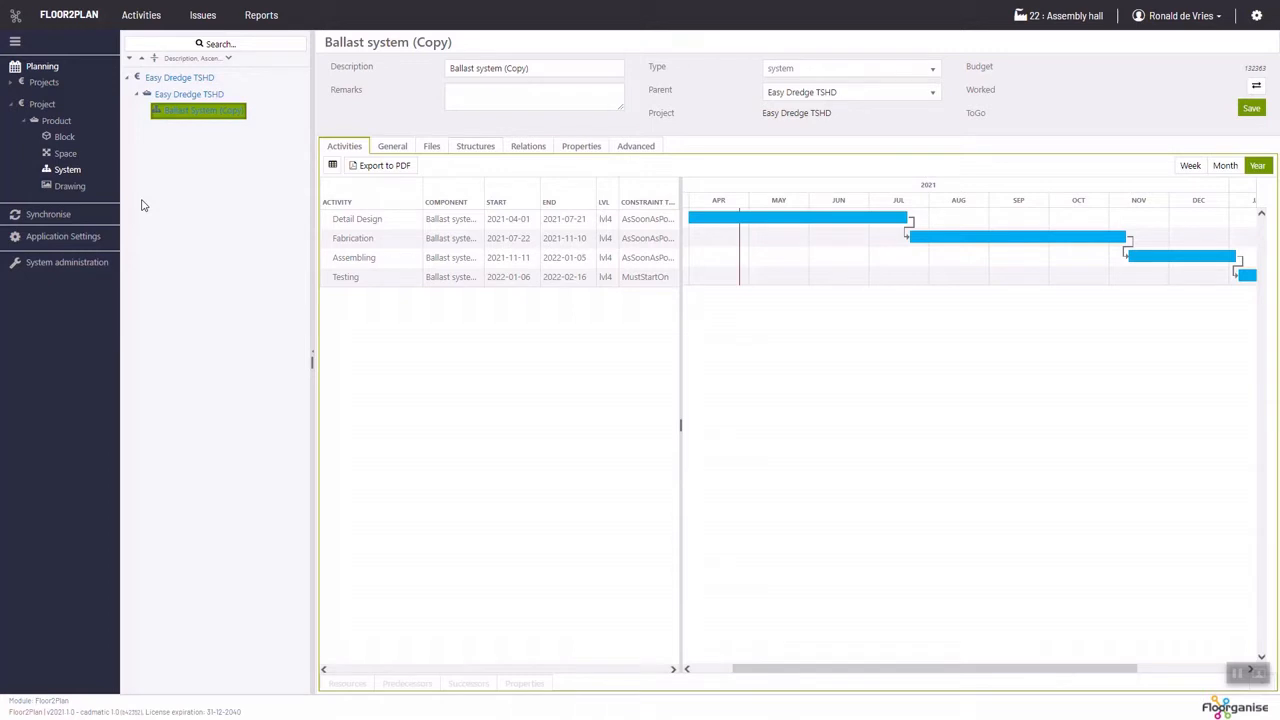
# Step: Open the FBS Hull 3788 project to view its system structure, and return to the start page
pyautogui.click(51, 87)
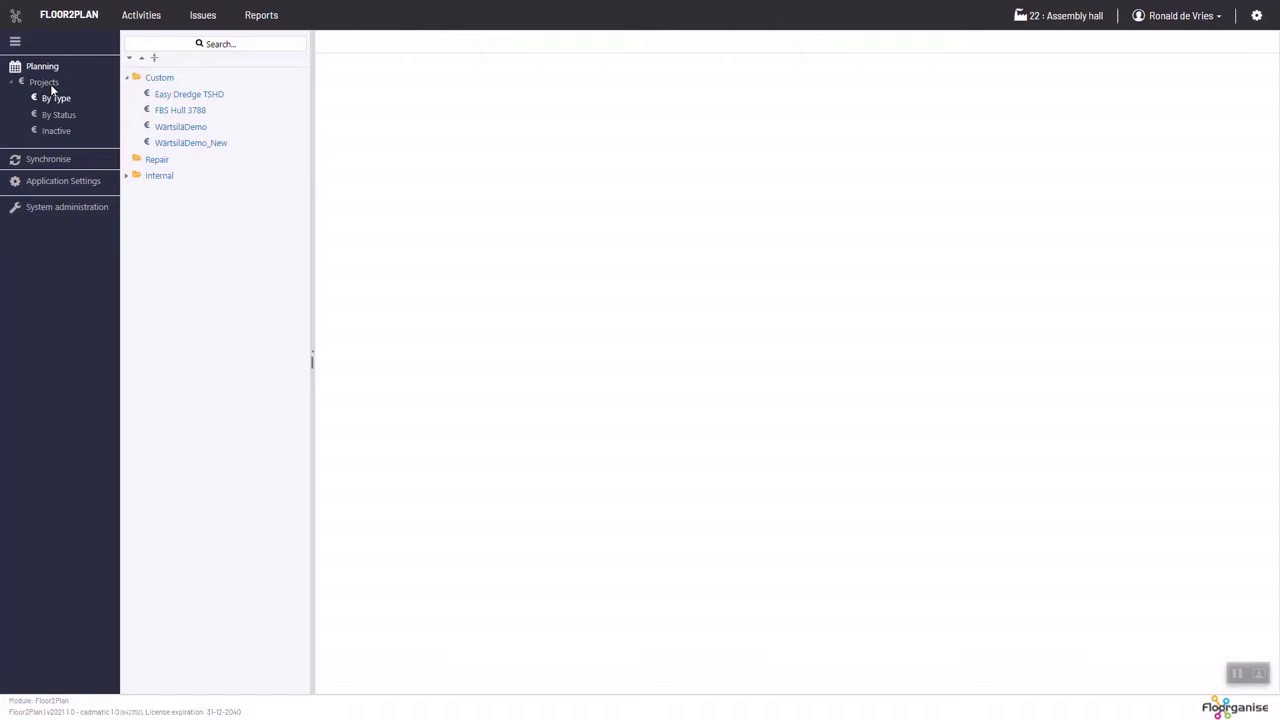
pyautogui.doubleClick(176, 117)
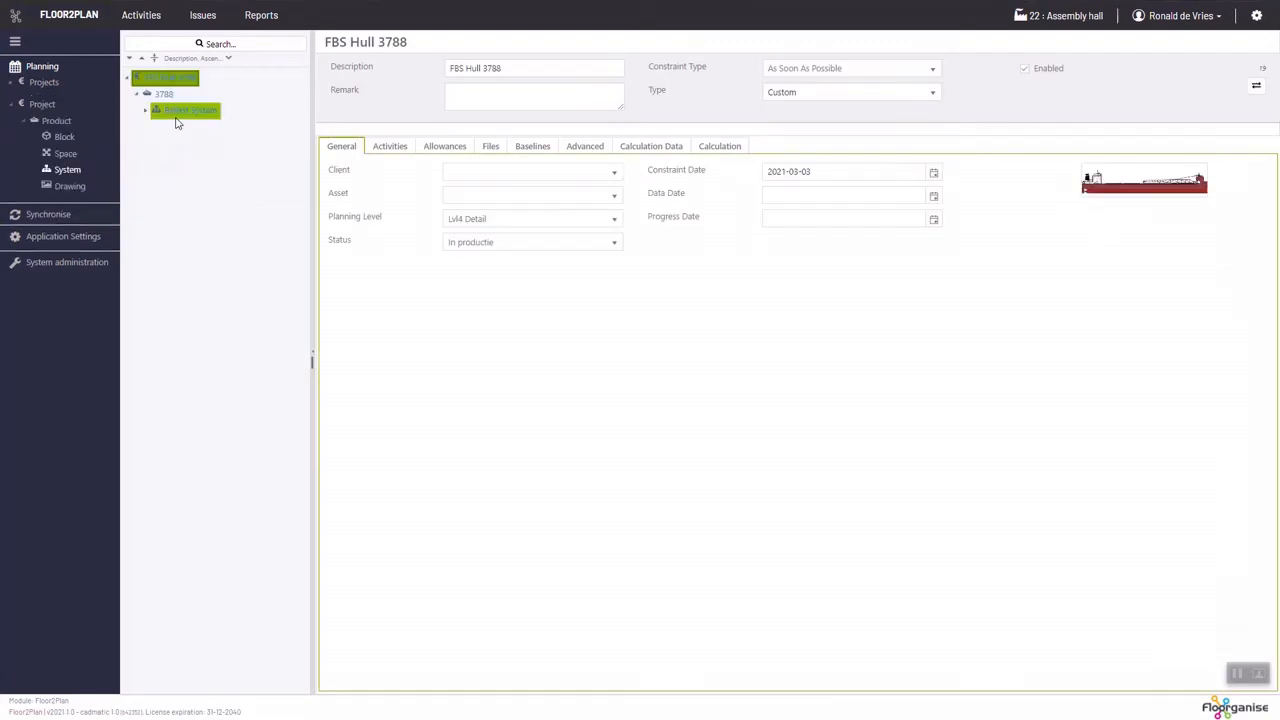
pyautogui.click(16, 17)
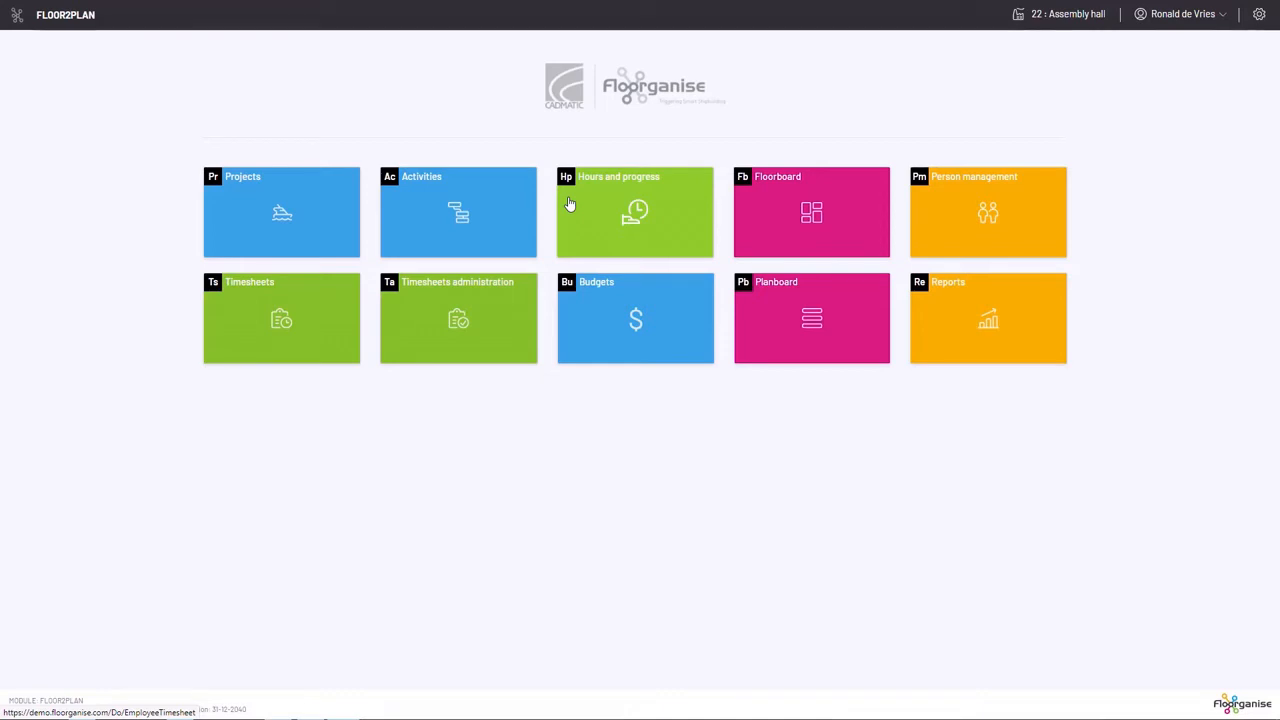
# Step: Open the WärtsiläDemo_New project and examine the activities of block 103 in the Gantt chart
pyautogui.click(253, 208)
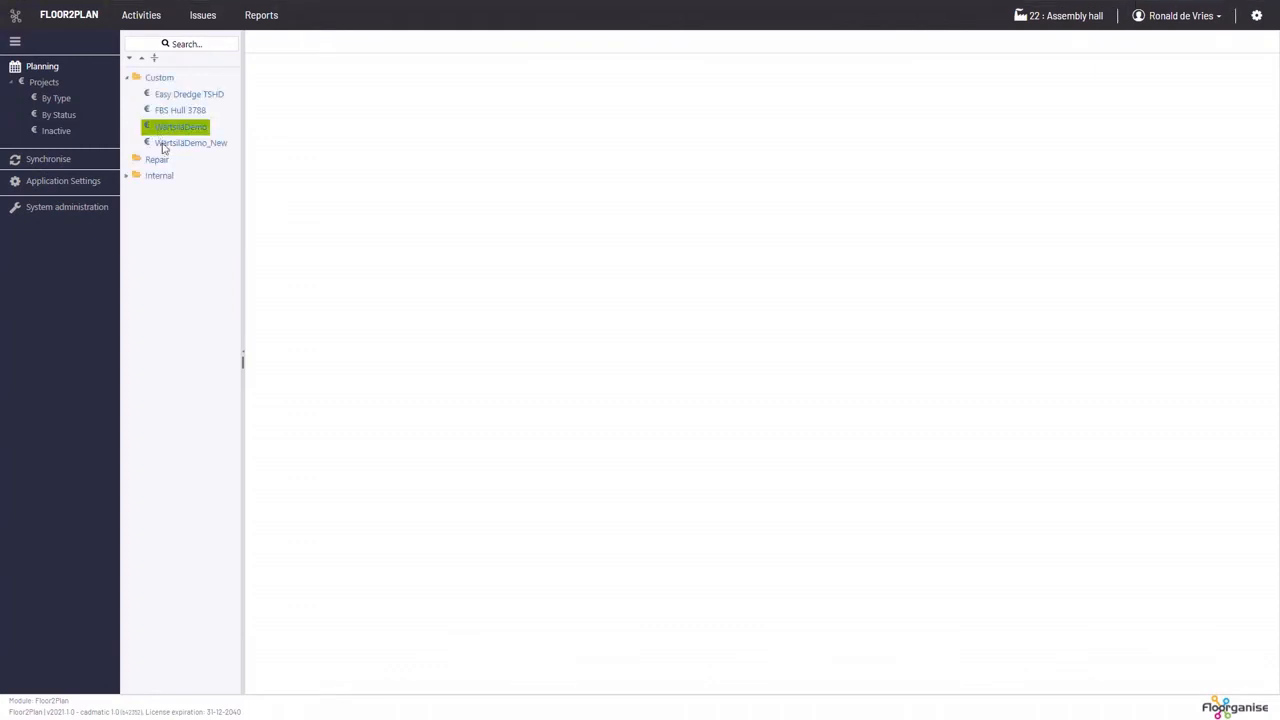
pyautogui.click(165, 144)
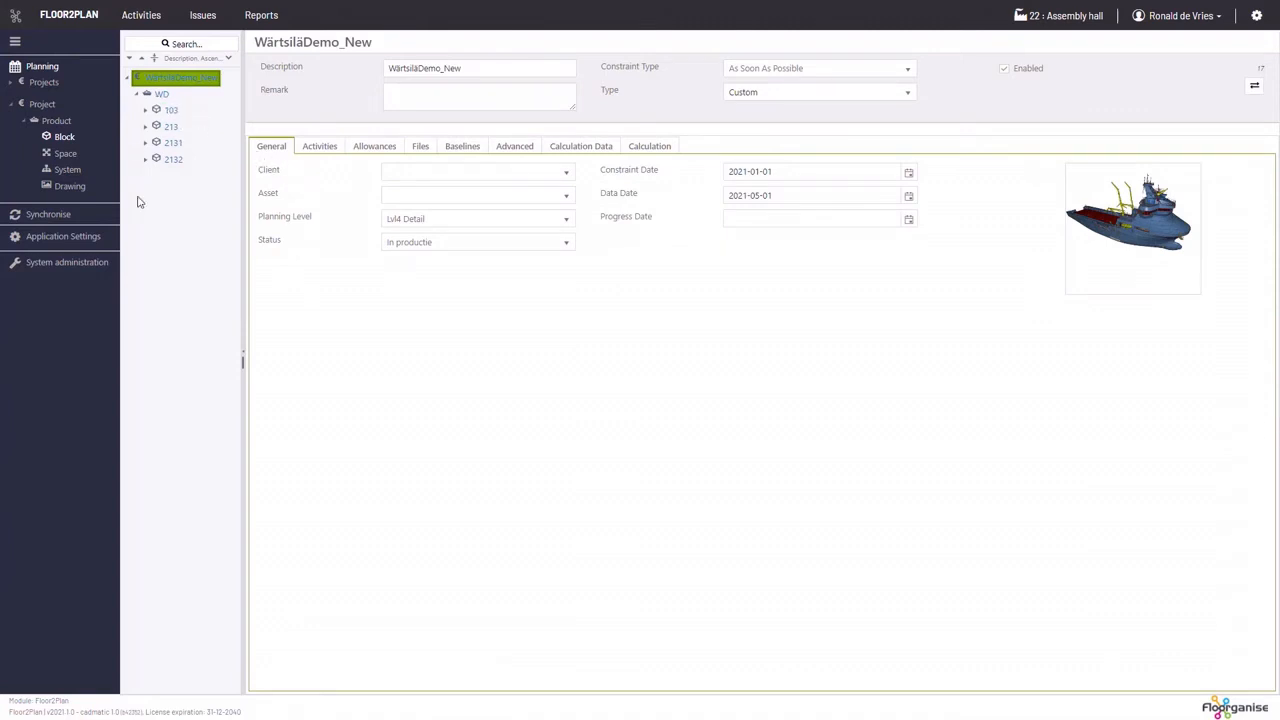
pyautogui.click(169, 111)
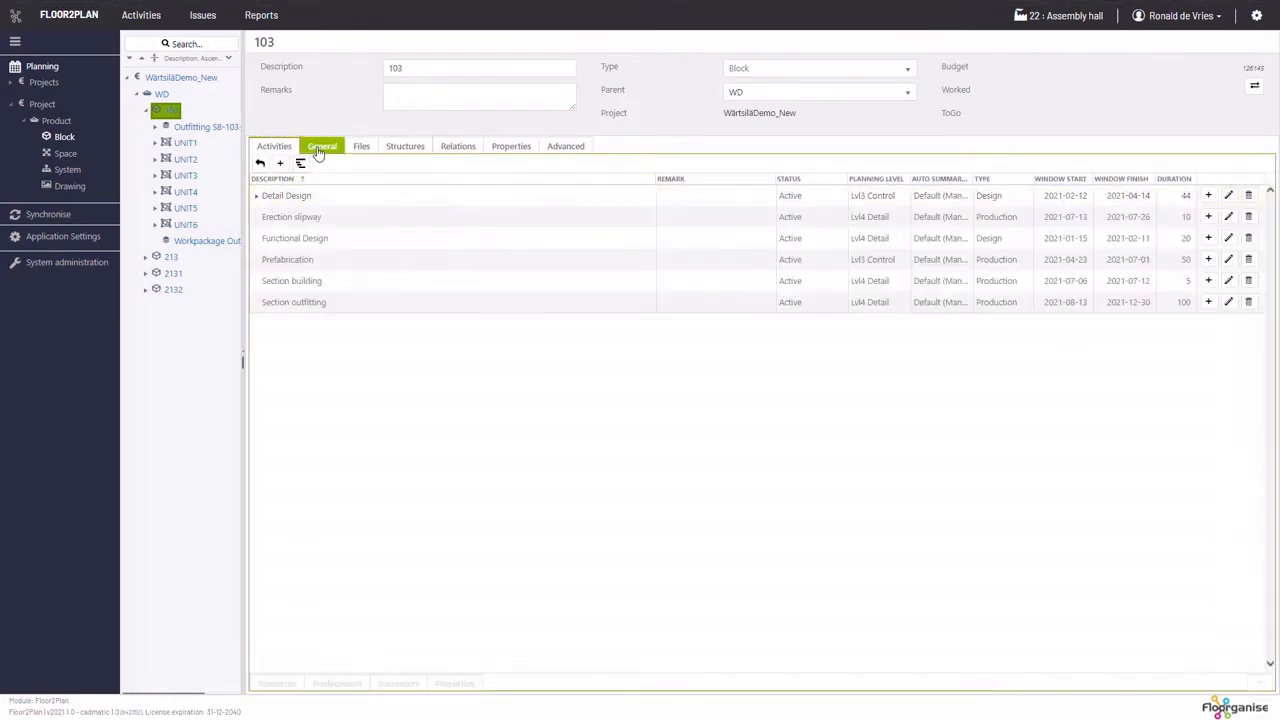
pyautogui.click(320, 147)
pyautogui.click(278, 151)
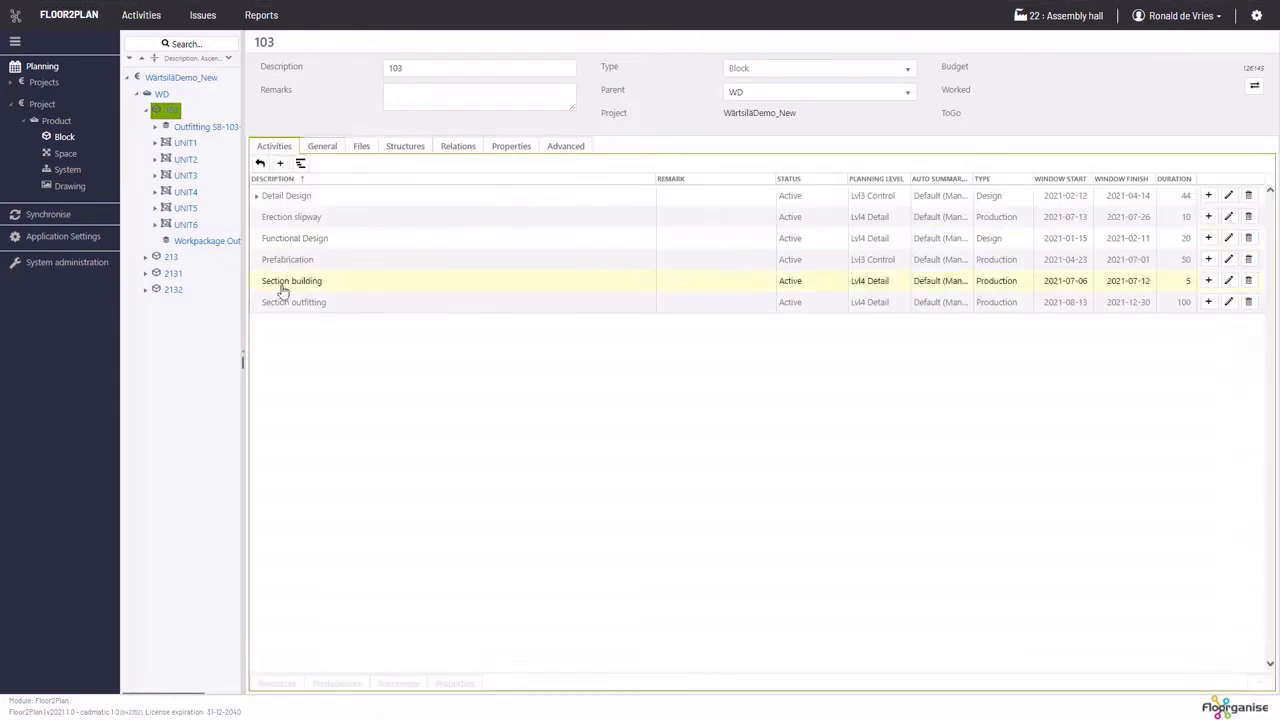
pyautogui.click(302, 166)
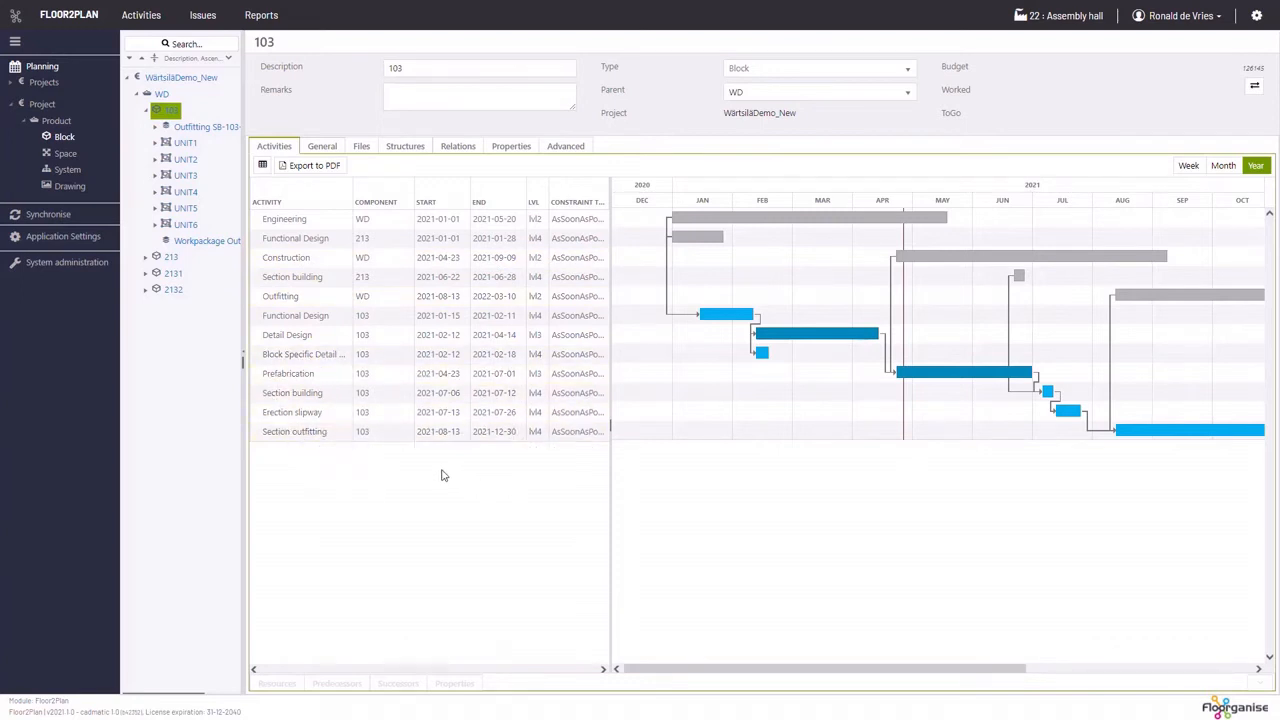
# Step: Examine the Outfitting SB-103-001-G work package, plus the Gantt chart and preview image of UNIT1 in block 103
pyautogui.click(197, 129)
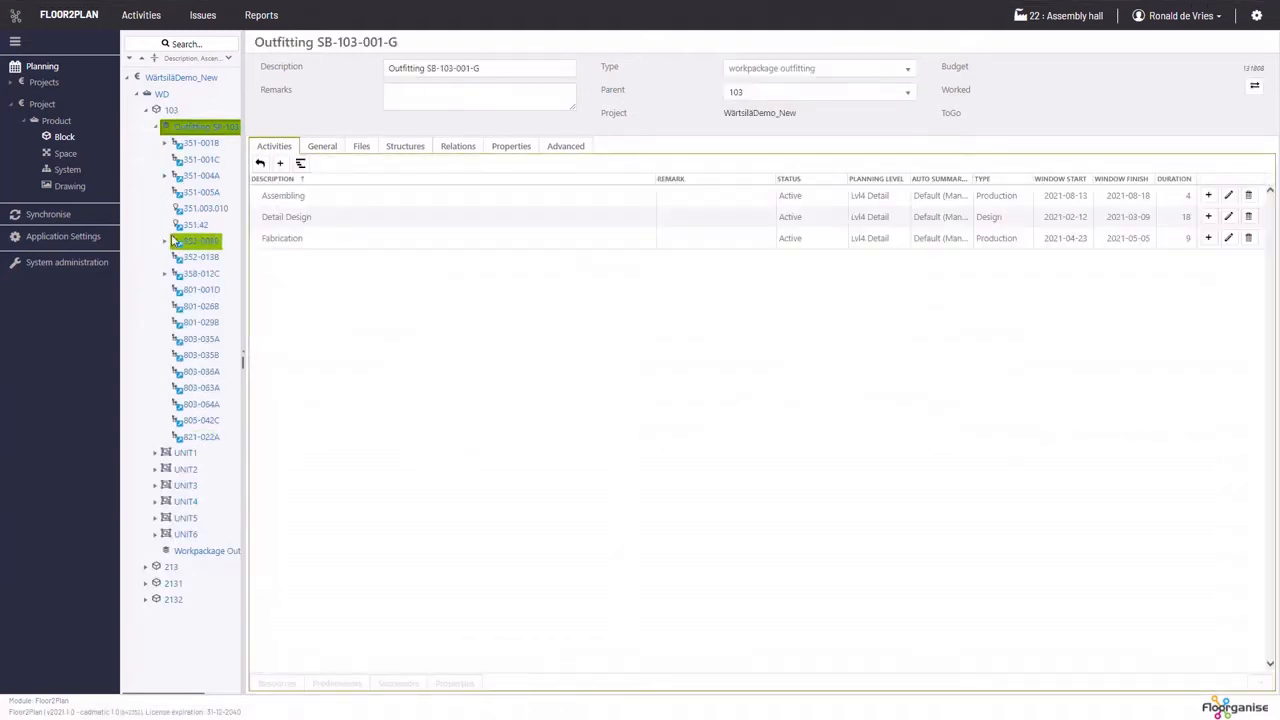
pyautogui.click(157, 128)
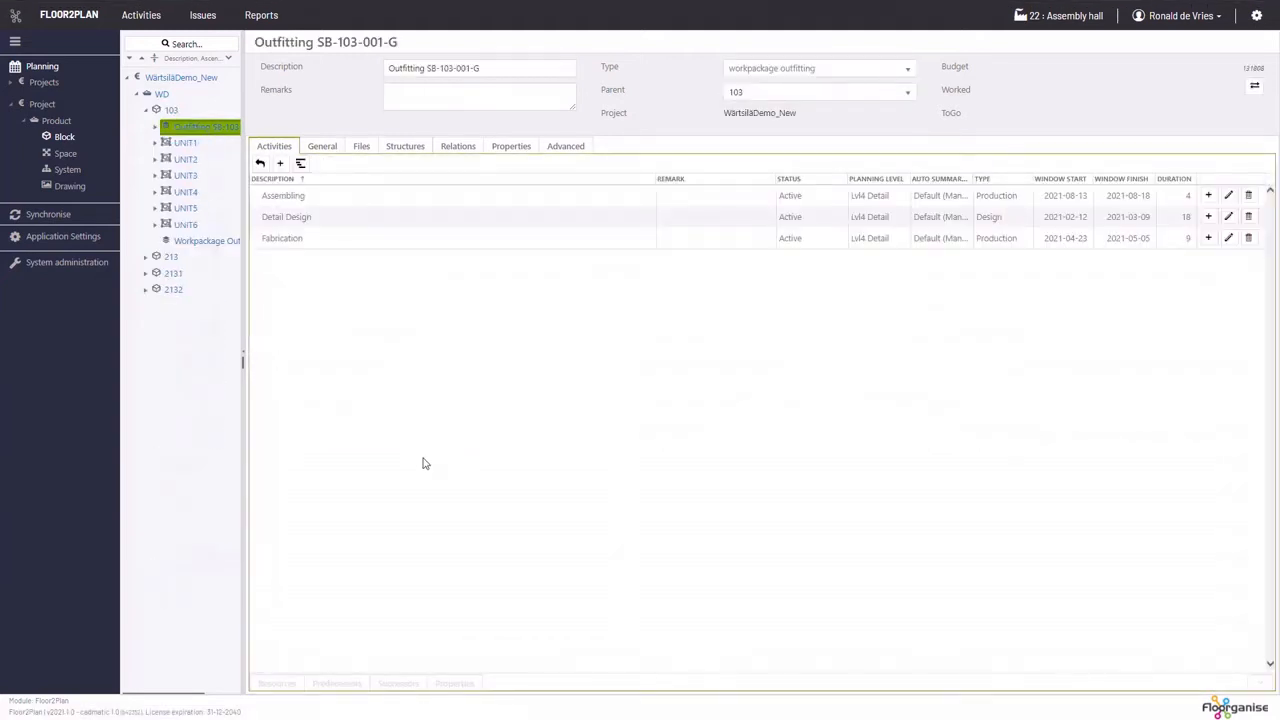
pyautogui.click(185, 142)
pyautogui.click(300, 163)
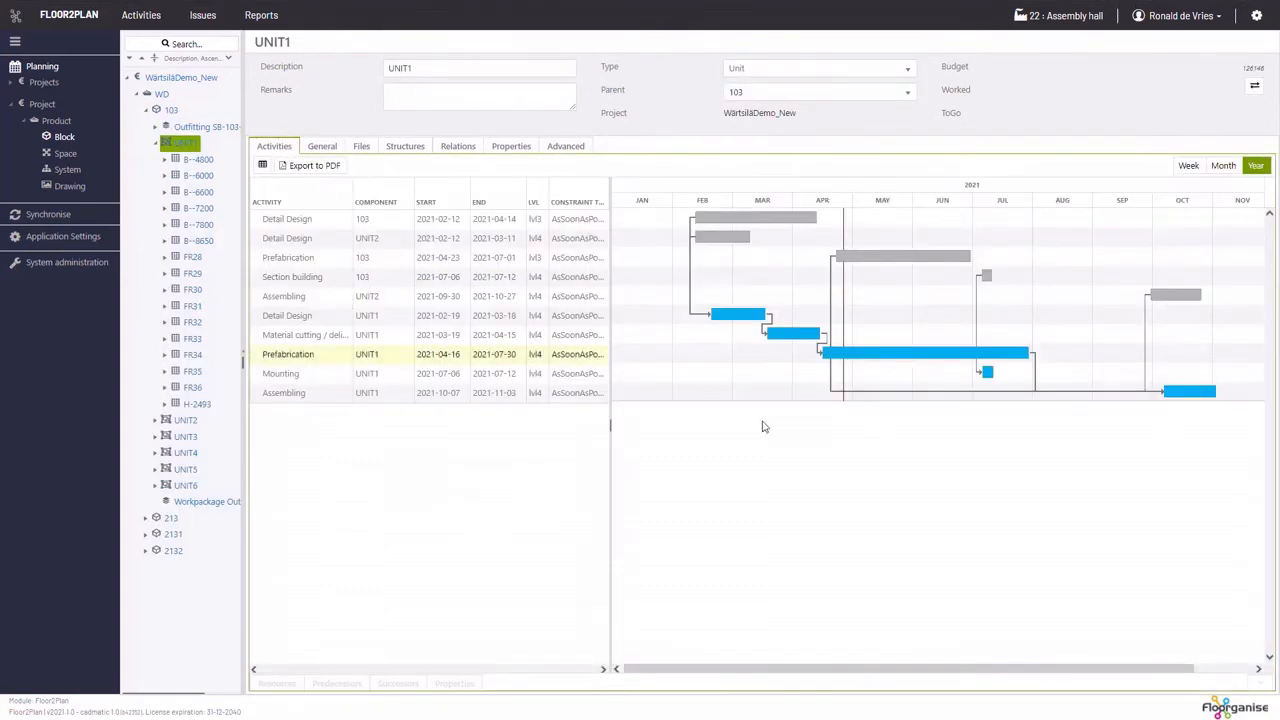
pyautogui.click(322, 146)
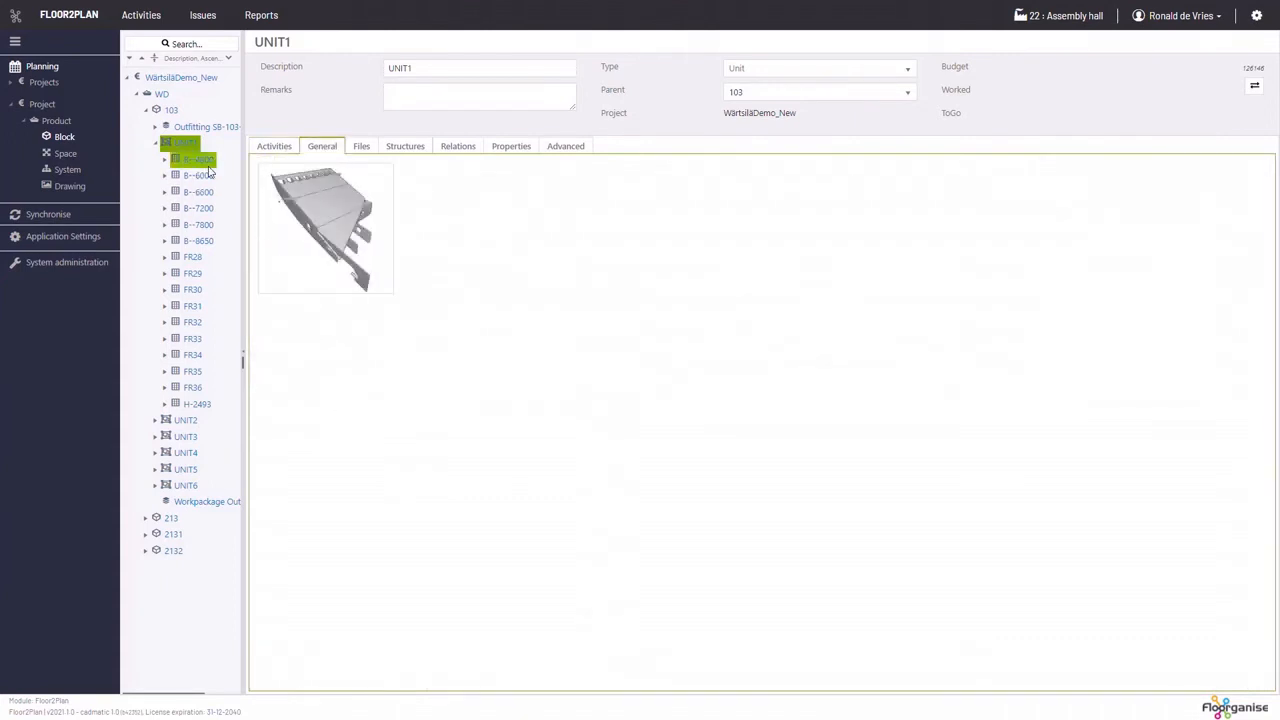
# Step: Examine the preview image and the activities of panel B--4800 in UNIT1
pyautogui.click(198, 160)
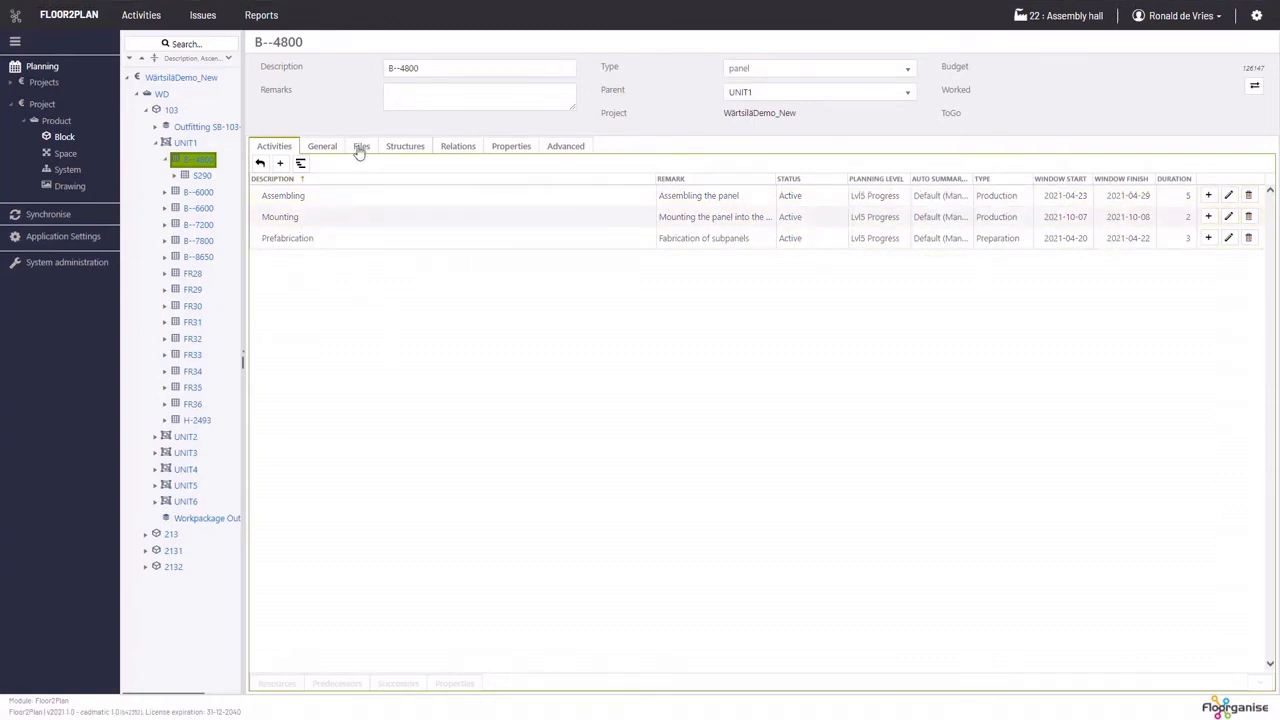
pyautogui.click(325, 148)
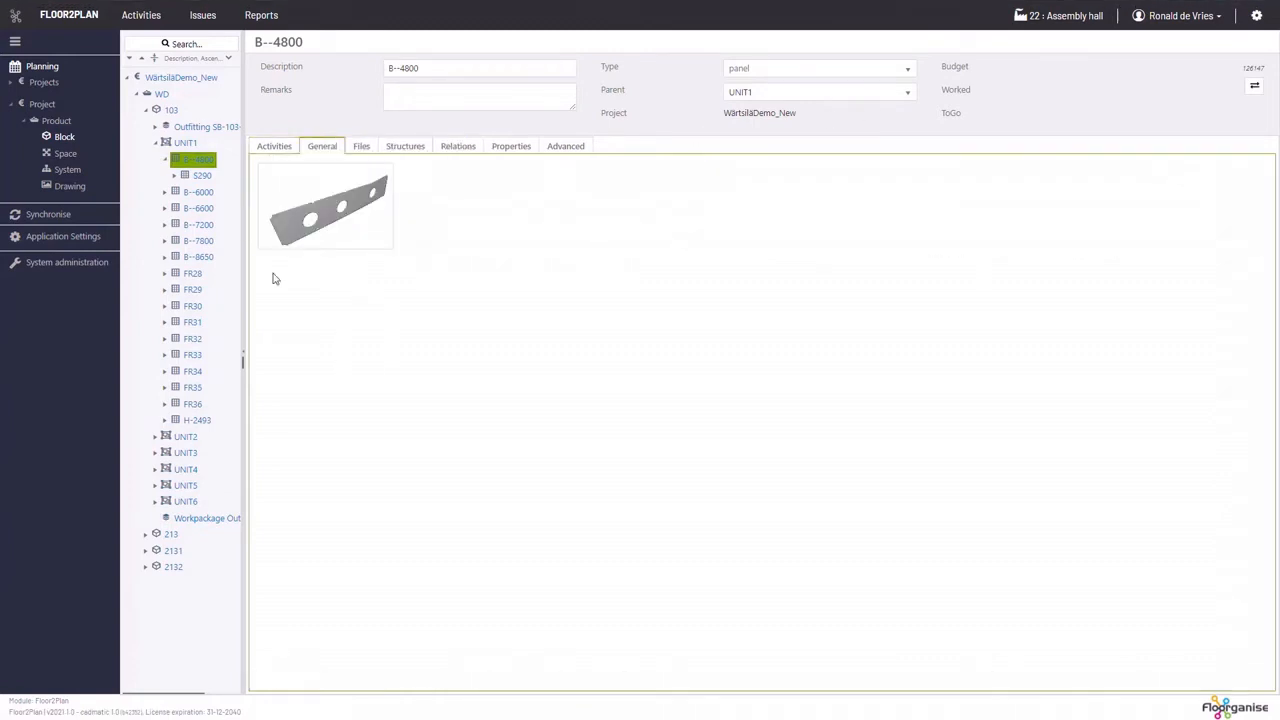
pyautogui.click(275, 149)
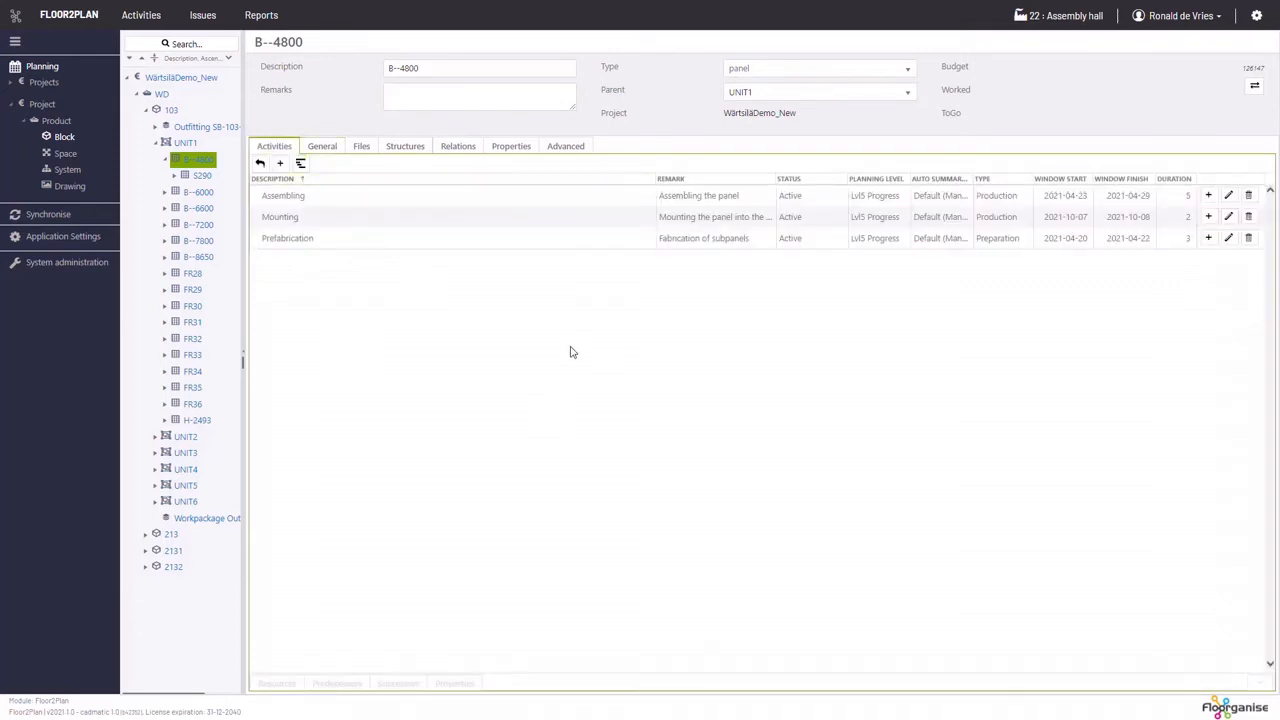
# Step: Switch to CADMATIC eShare and examine grand block S_103 in the ship model
pyautogui.hotkey('alt', 'Tab')
pyautogui.press('Tab')
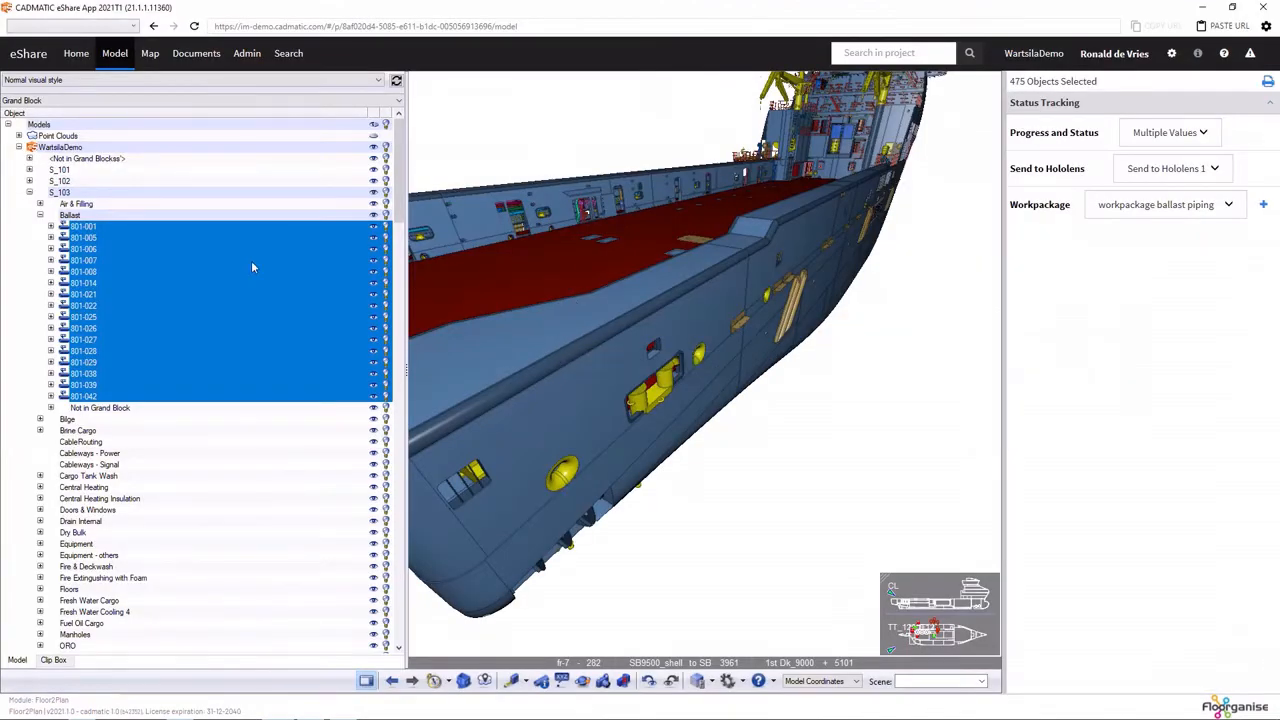
pyautogui.click(74, 191)
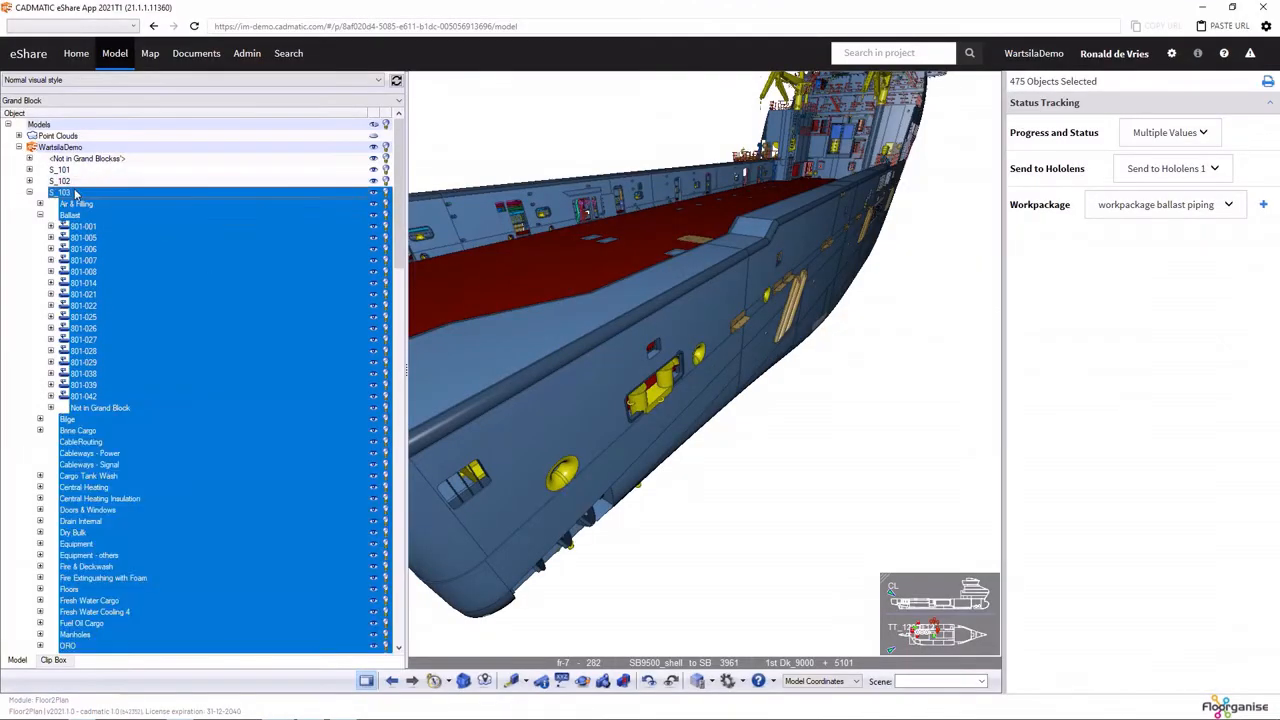
pyautogui.rightClick(77, 195)
pyautogui.click(92, 201)
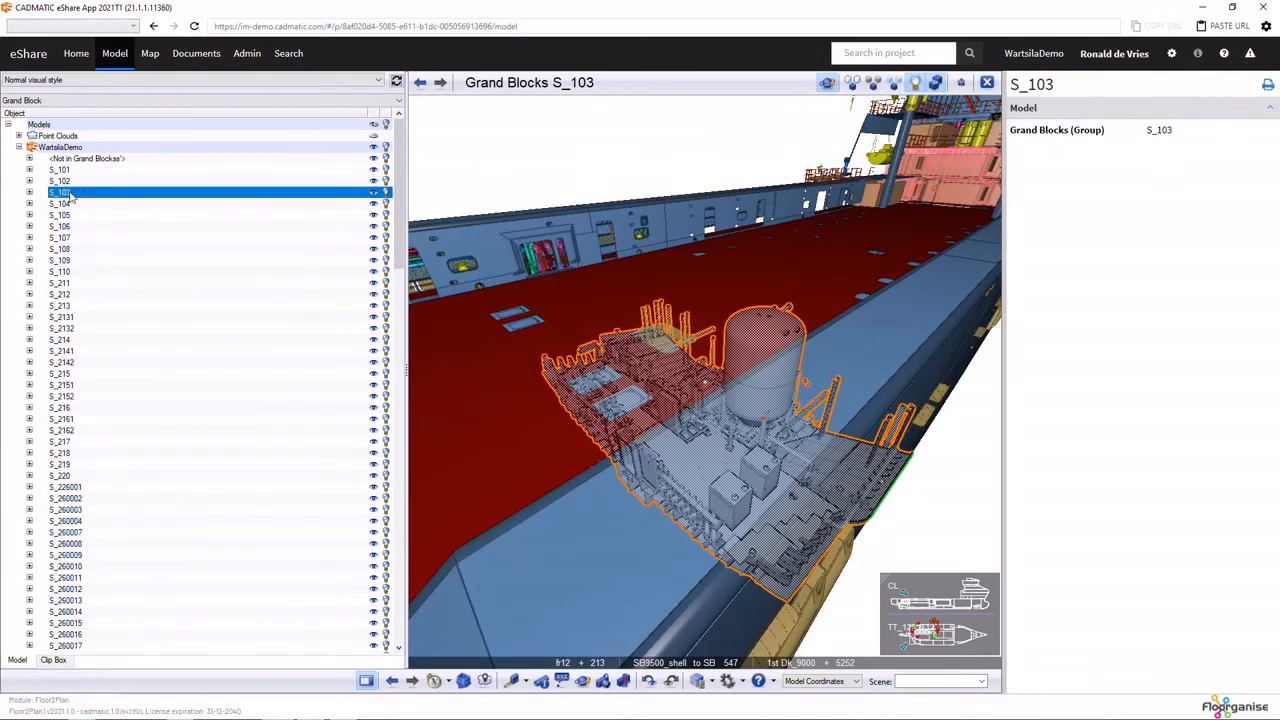
# Step: Isolate grand block S_103 by hiding all other objects in the model
pyautogui.doubleClick(71, 194)
pyautogui.rightClick(107, 200)
pyautogui.click(156, 254)
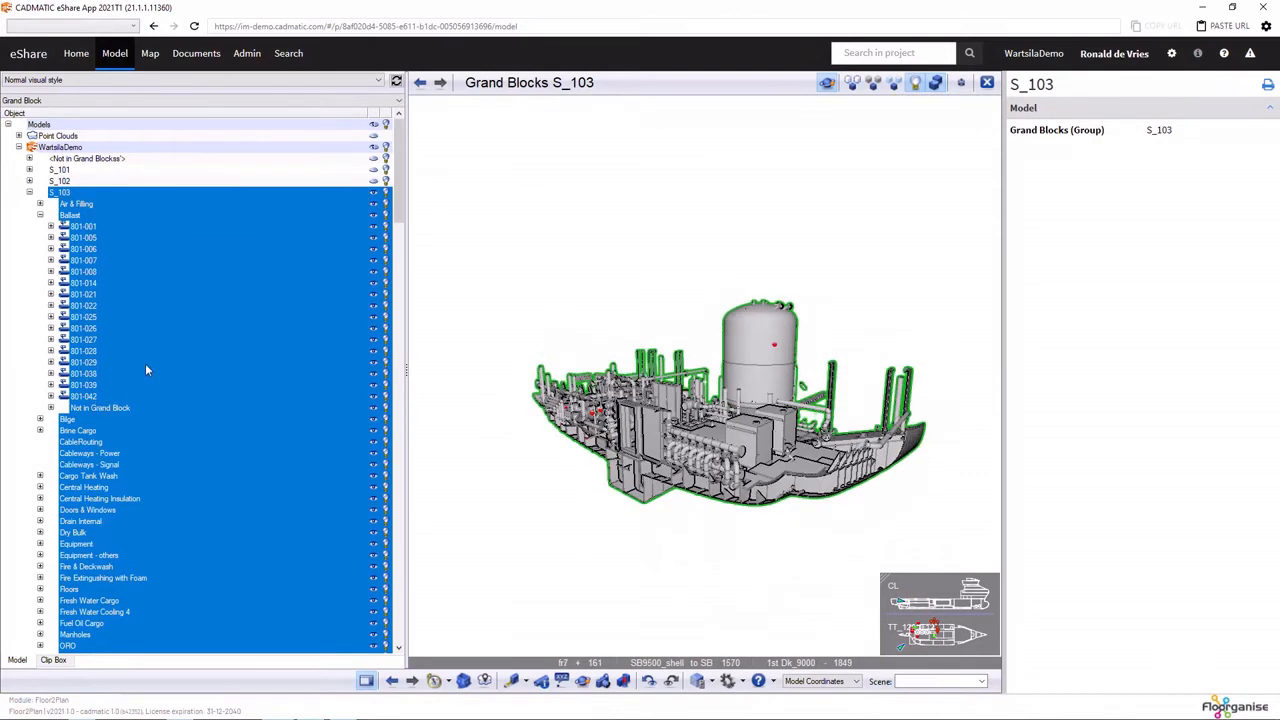
# Step: Examine the Structure group of grand block S_103 and isolate it by hiding all other objects
pyautogui.click(88, 203)
pyautogui.scroll(-7, 113, 480)
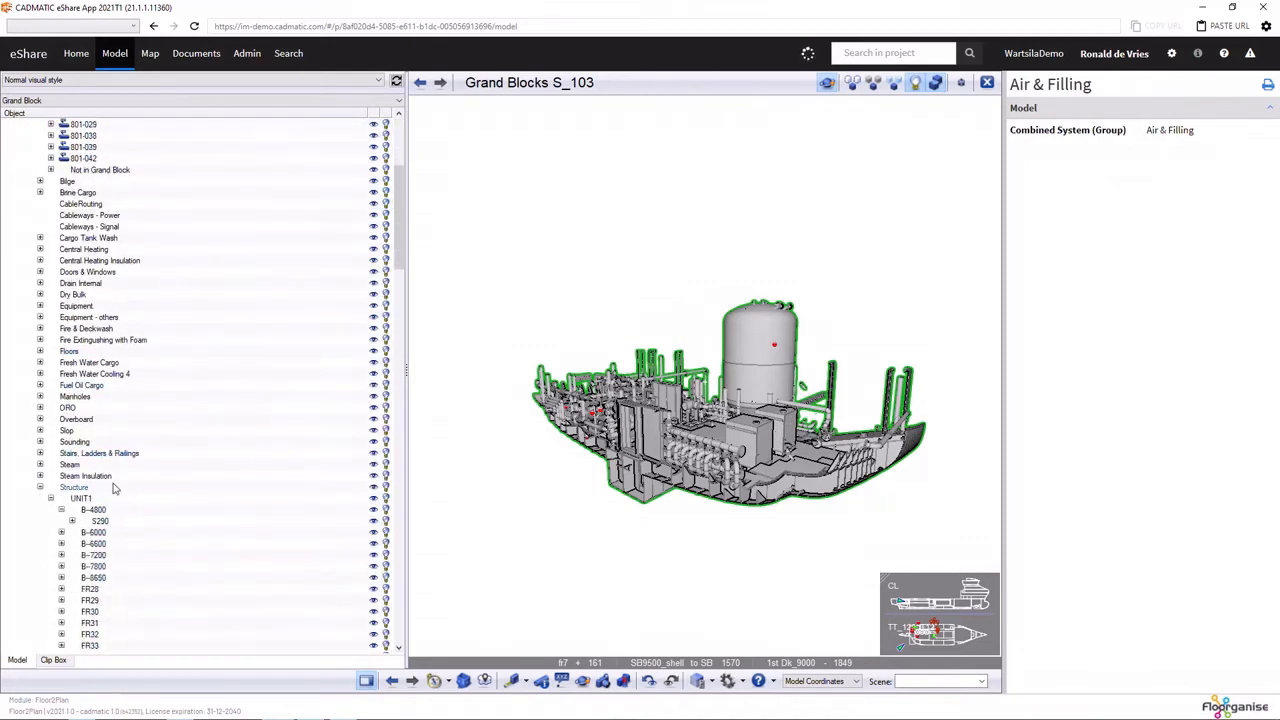
pyautogui.click(76, 488)
pyautogui.rightClick(86, 490)
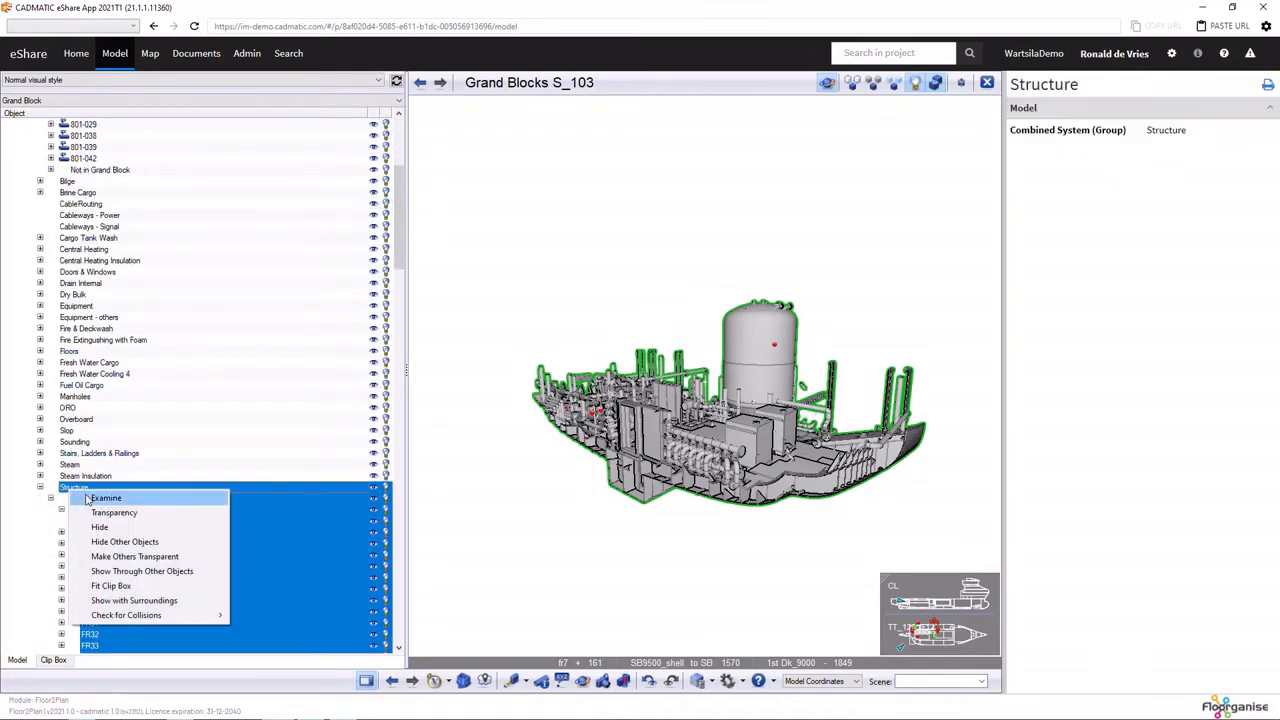
pyautogui.click(92, 498)
pyautogui.rightClick(136, 524)
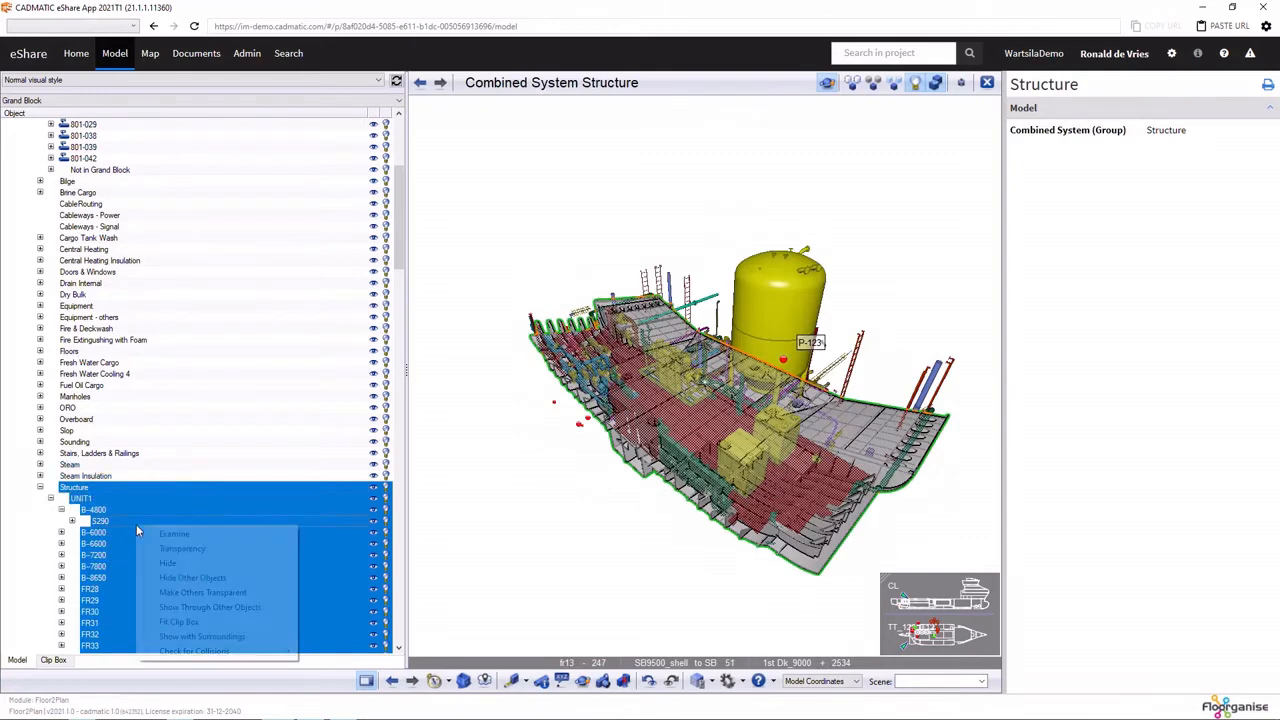
pyautogui.click(192, 577)
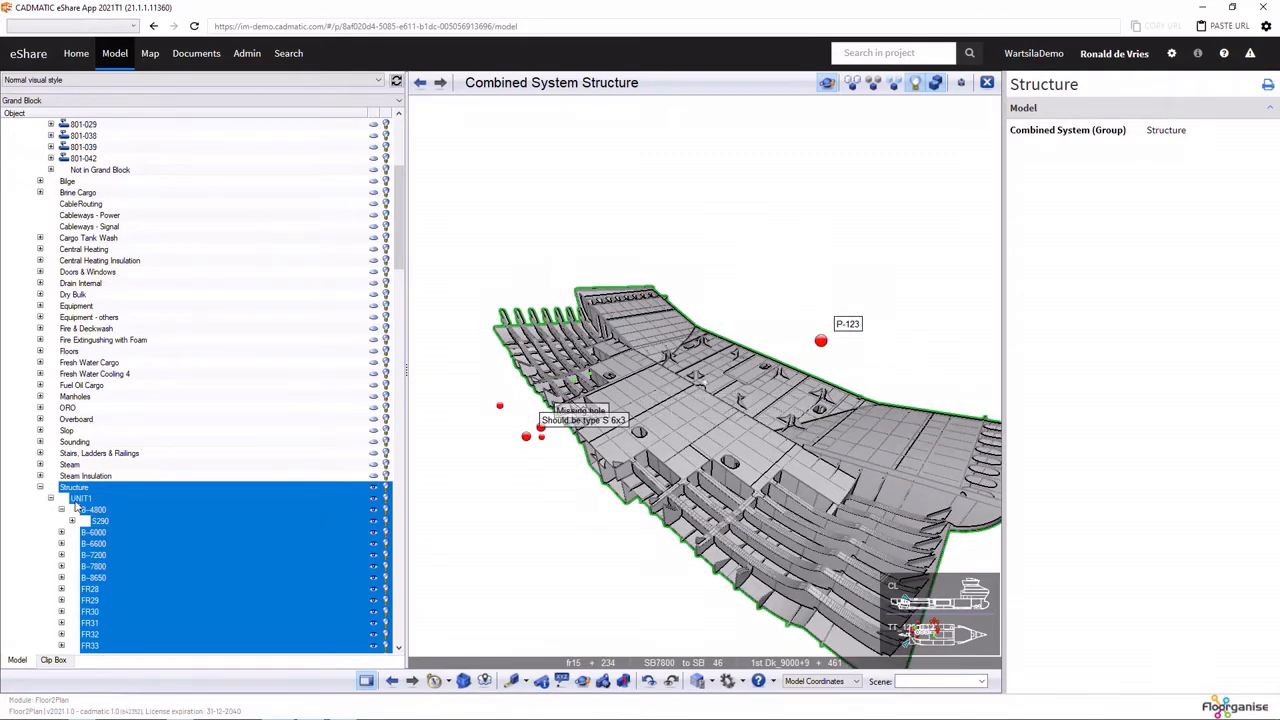
# Step: Examine UNIT1 within the Structure group in the model and select its panel B--4800
pyautogui.click(80, 498)
pyautogui.rightClick(82, 499)
pyautogui.click(100, 508)
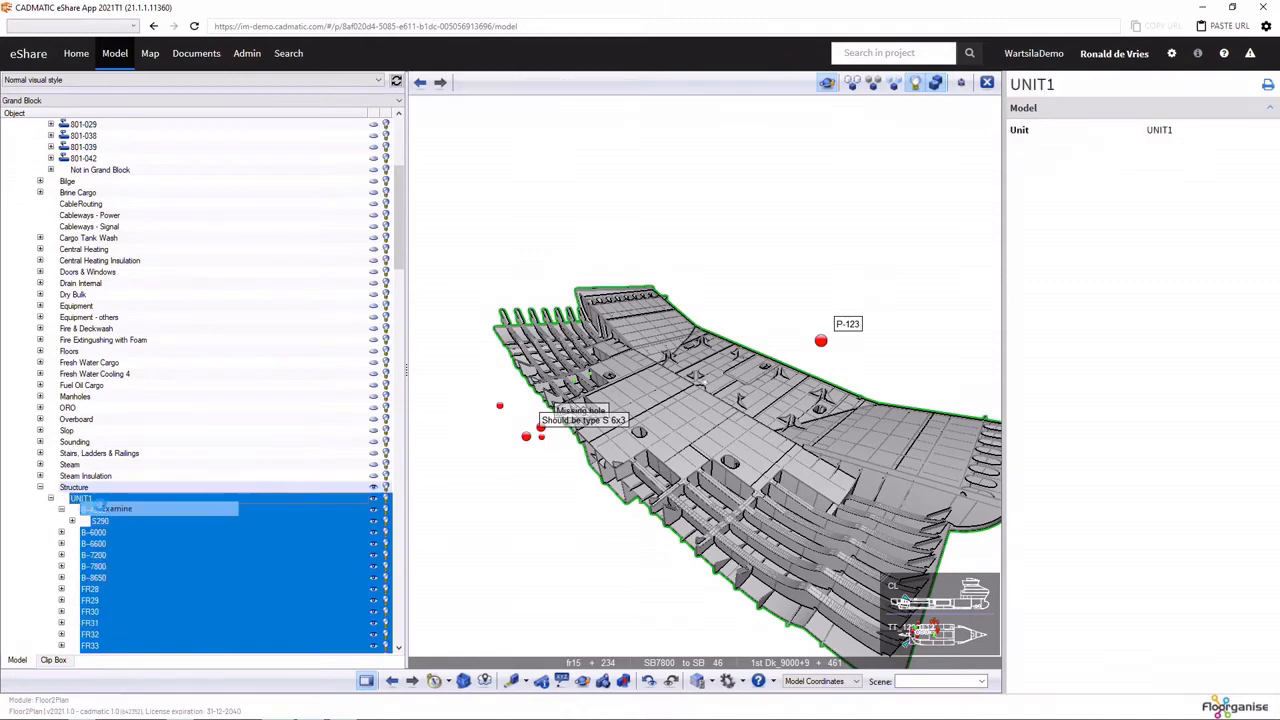
pyautogui.scroll(-4, 119, 506)
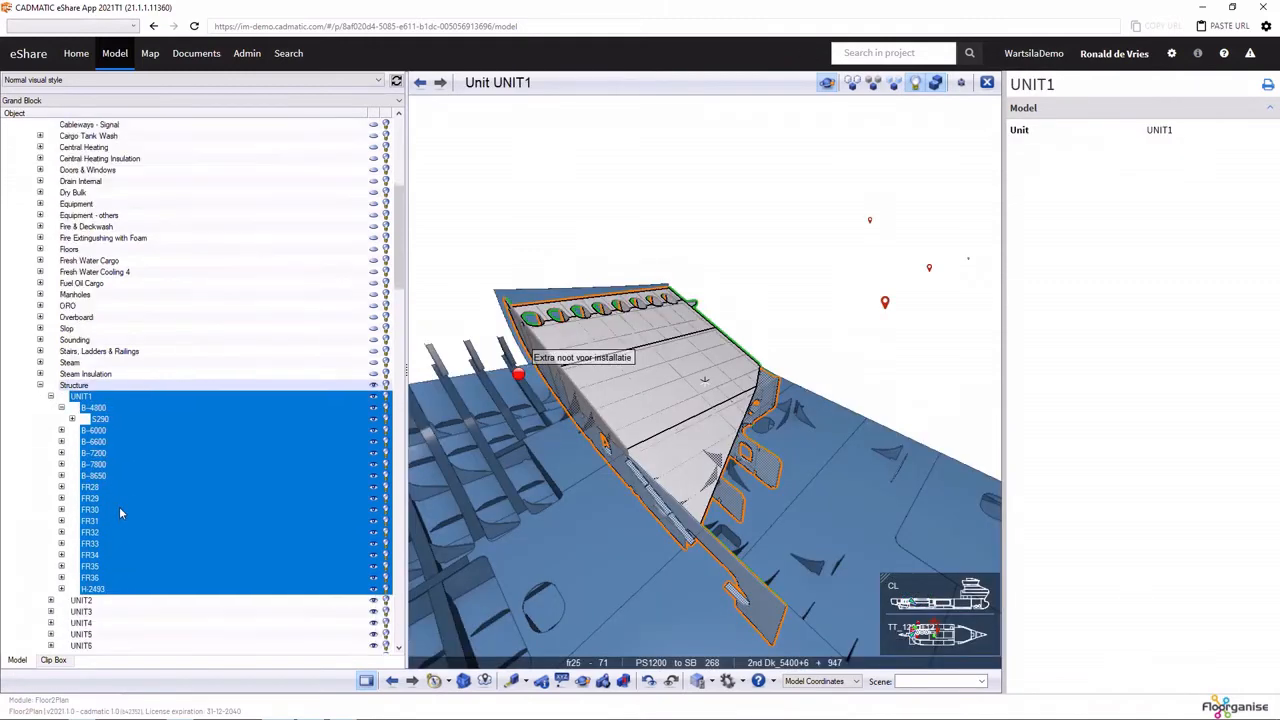
pyautogui.click(90, 374)
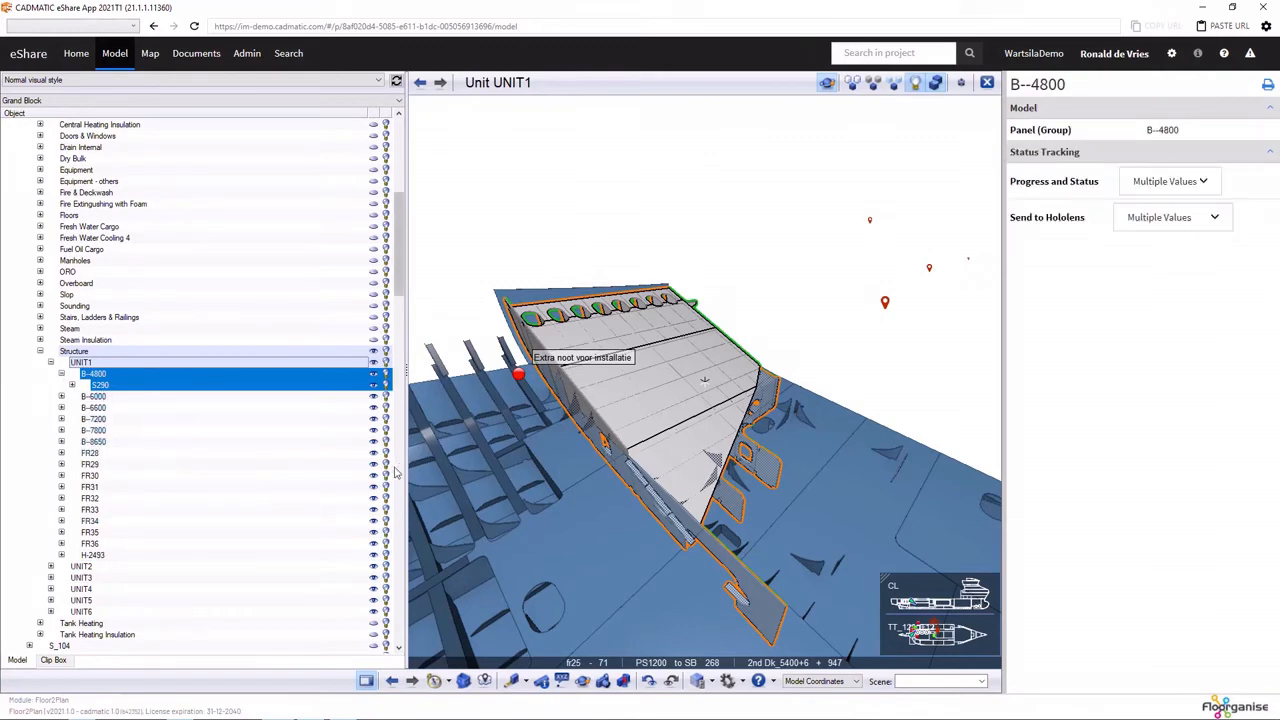
# Step: Switch to Floor2Plan and review panel B--4800's properties and the resources of its Assembling activity
pyautogui.hotkey('alt', 'Tab')
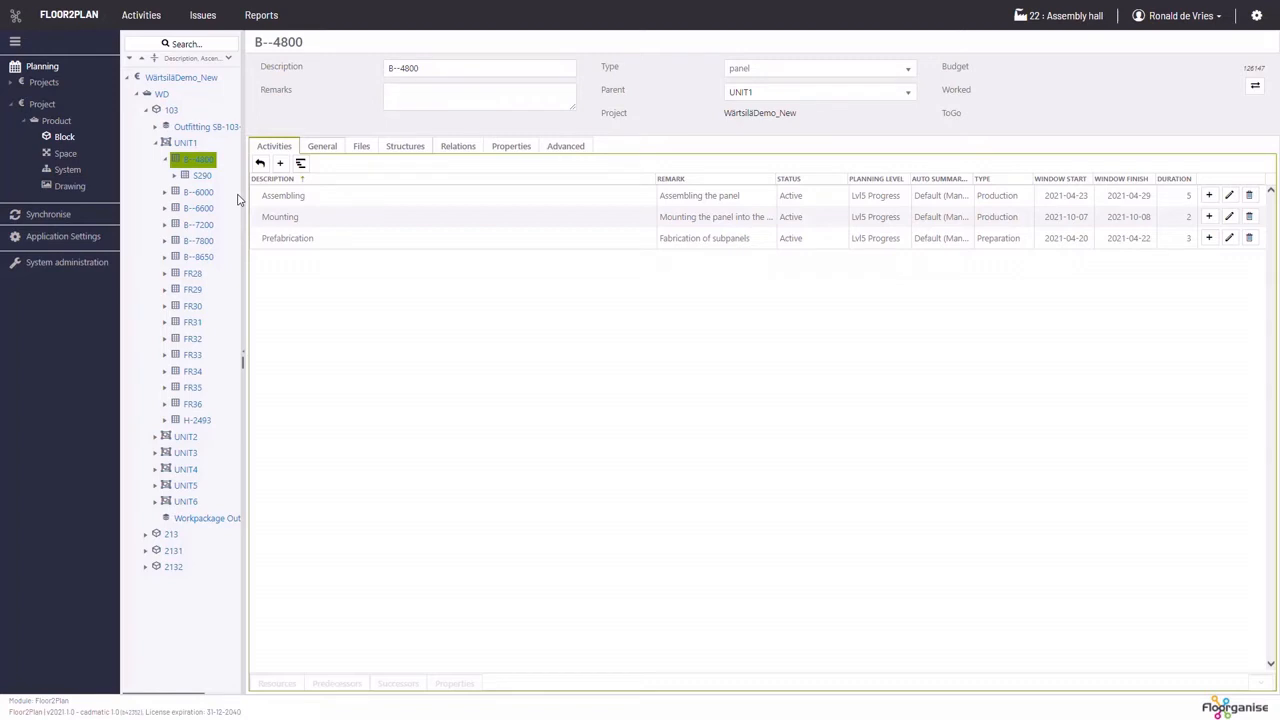
pyautogui.click(489, 153)
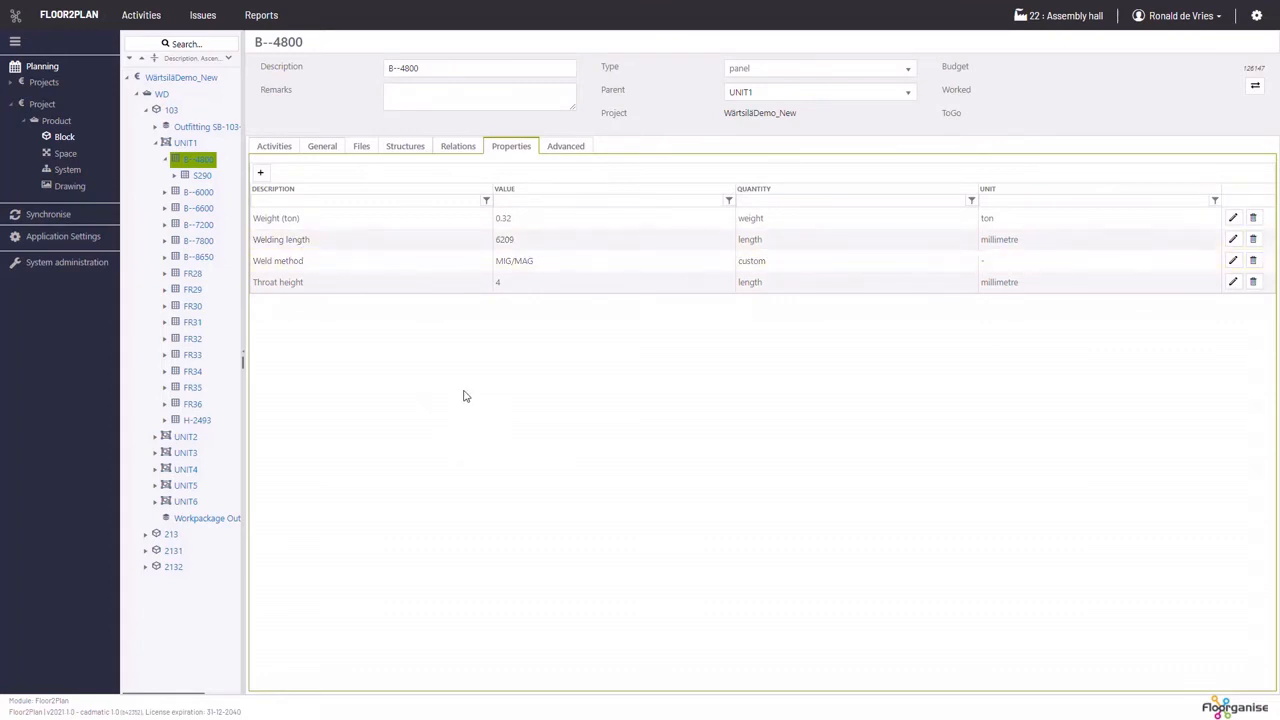
pyautogui.click(278, 150)
pyautogui.click(288, 196)
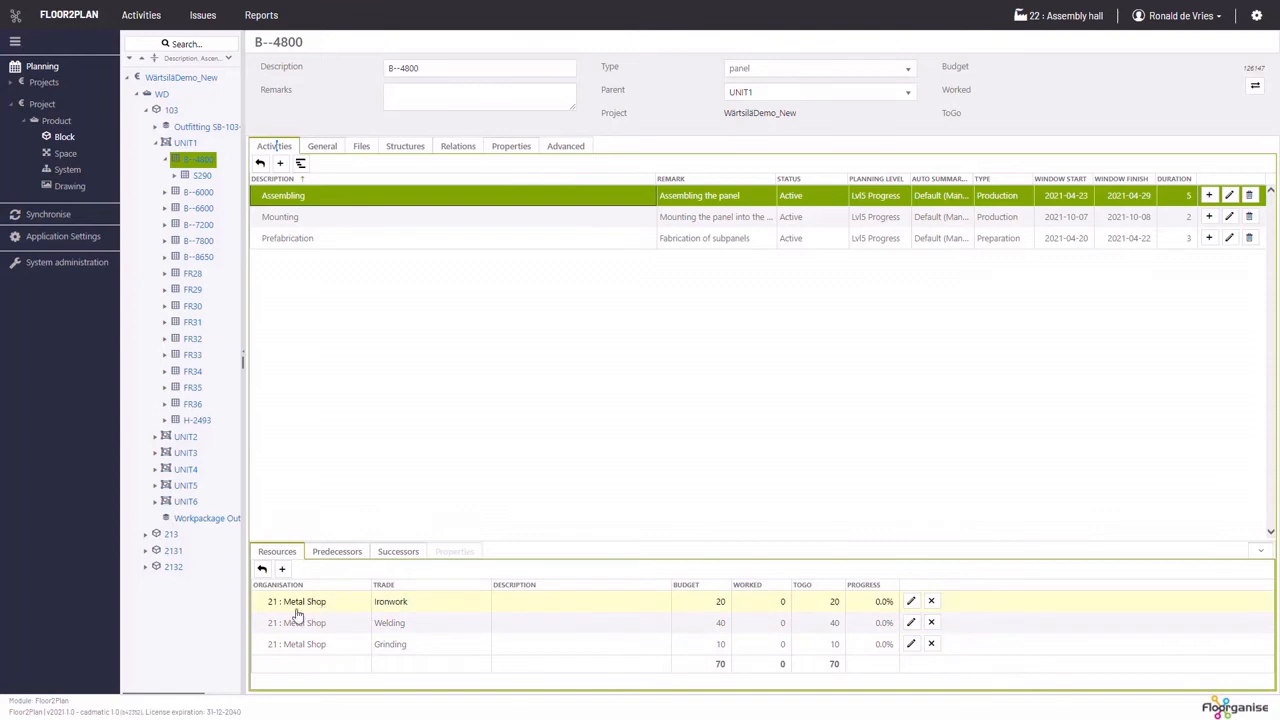
pyautogui.click(310, 205)
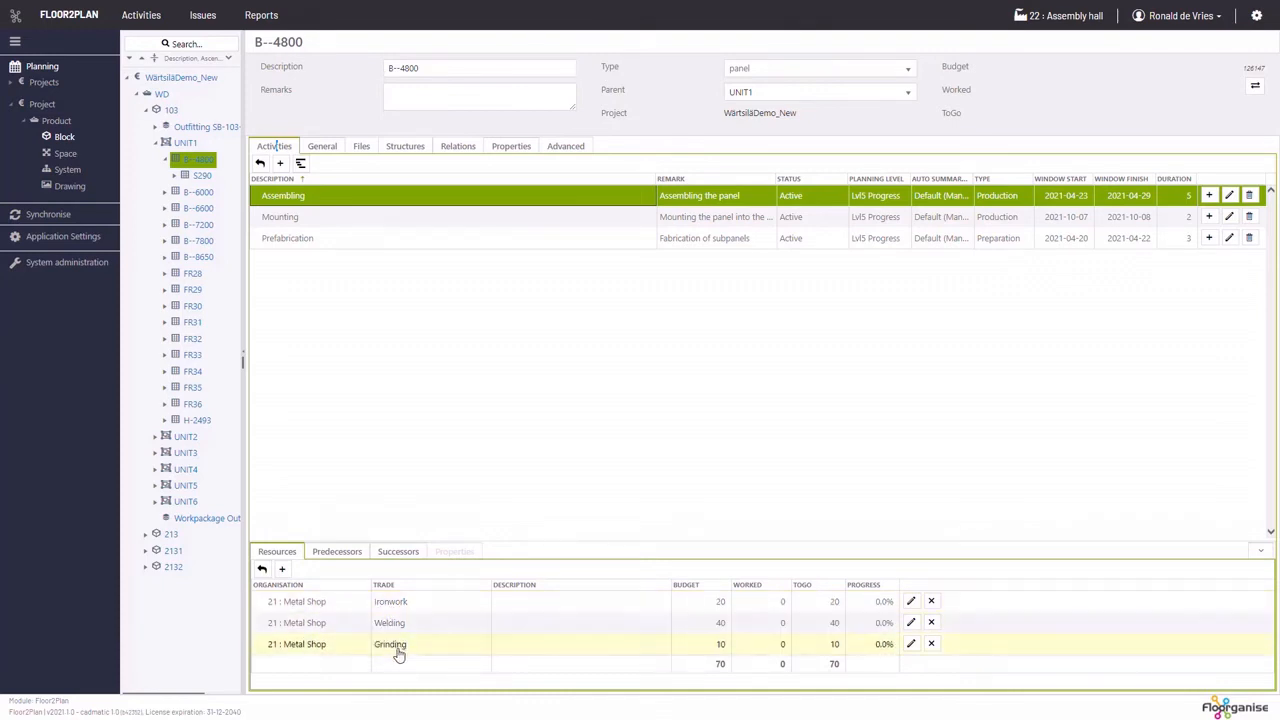
# Step: View the project's Space breakdown and examine the activities of Room_L and its Ballast system
pyautogui.click(155, 142)
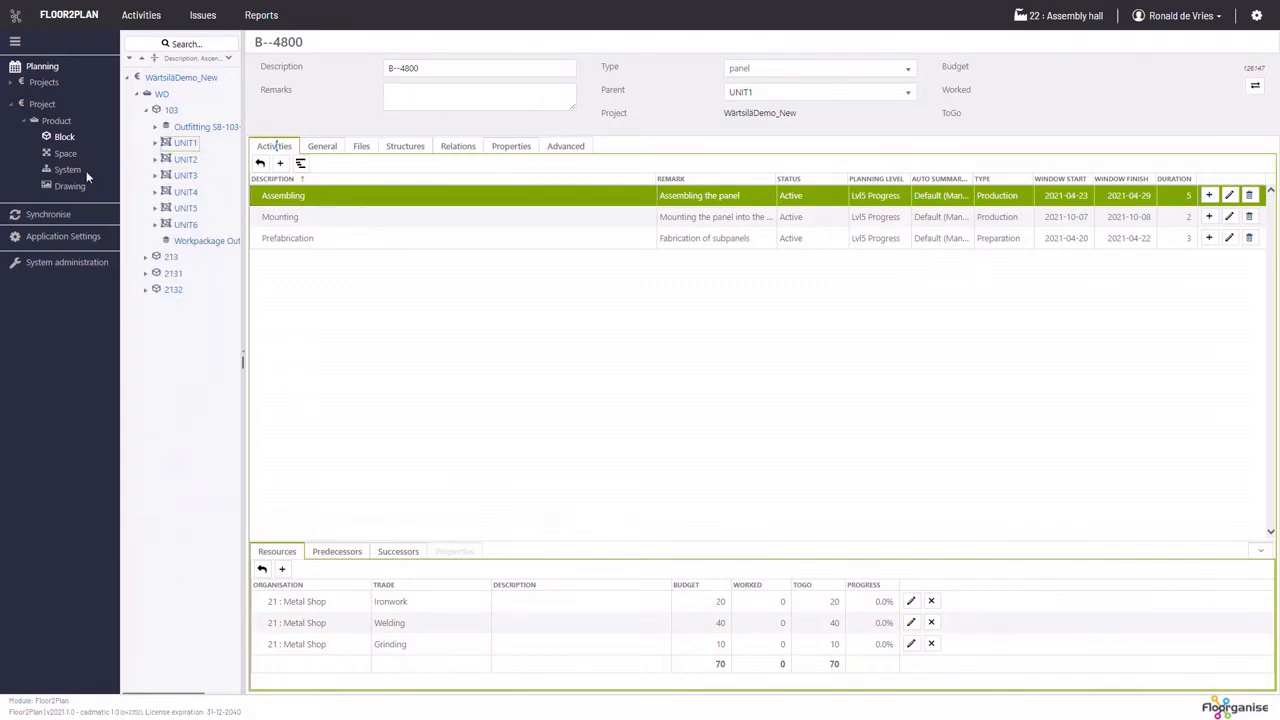
pyautogui.click(62, 153)
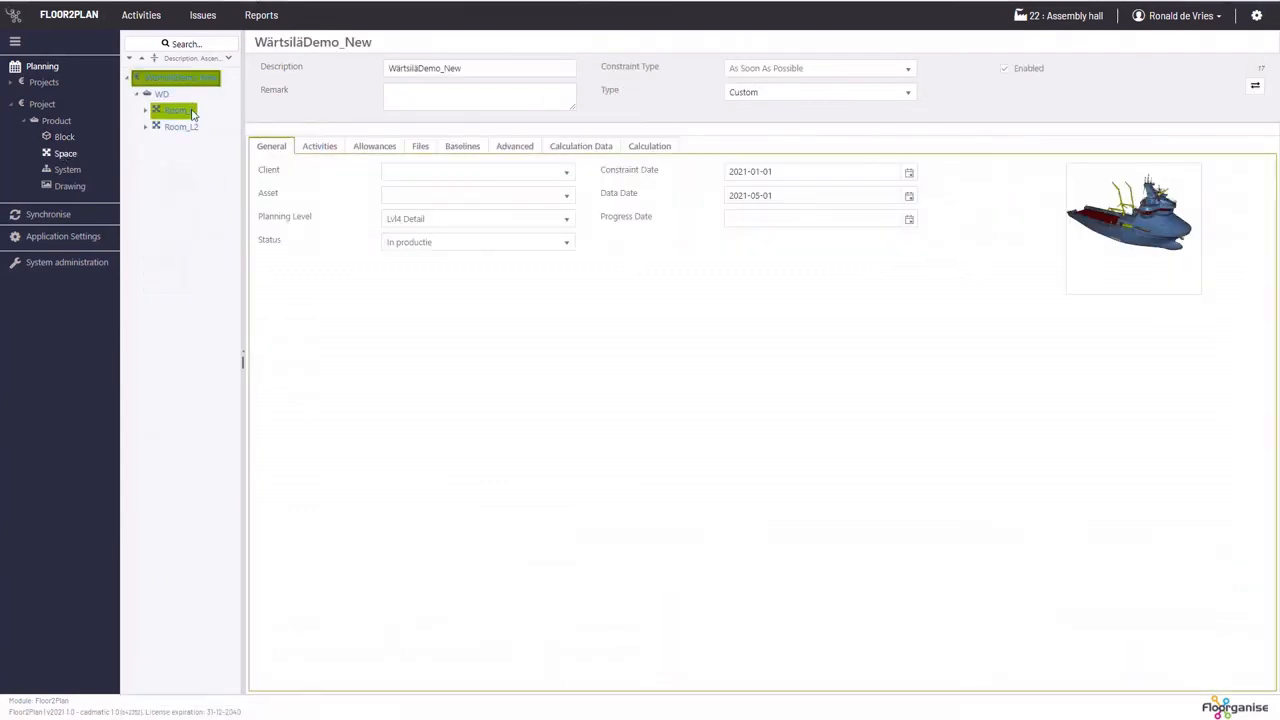
pyautogui.doubleClick(192, 113)
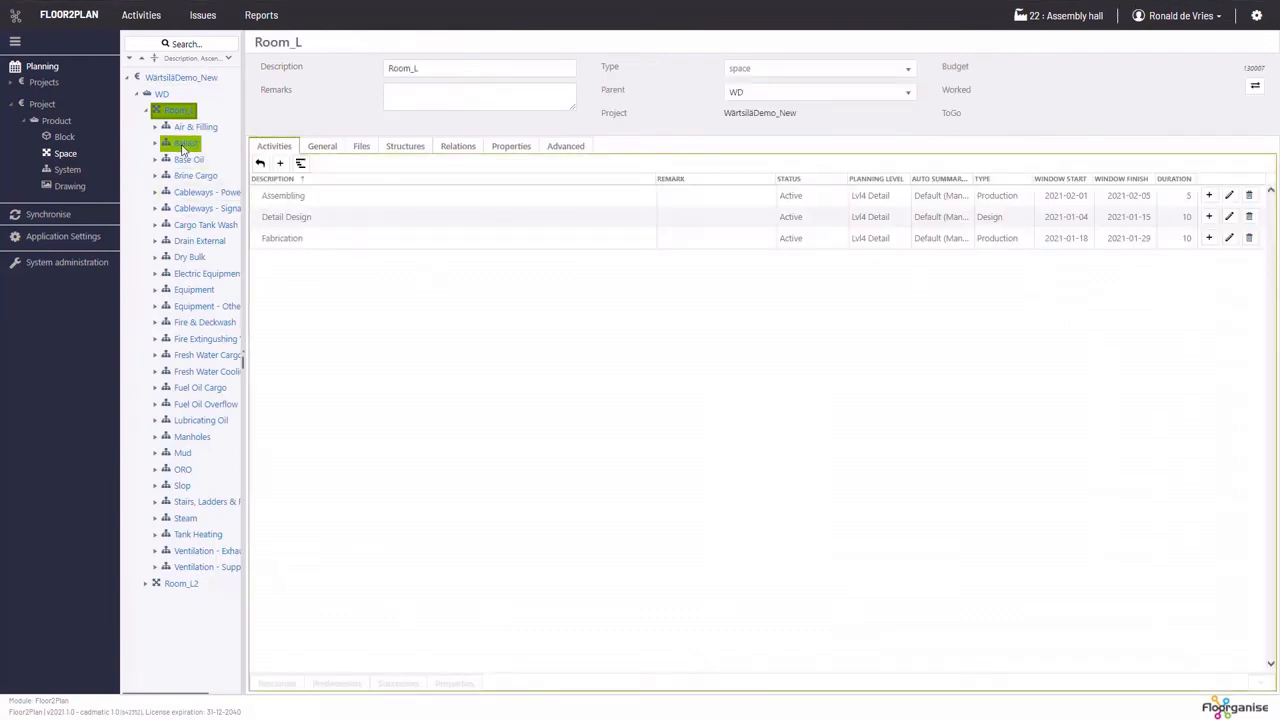
pyautogui.doubleClick(183, 145)
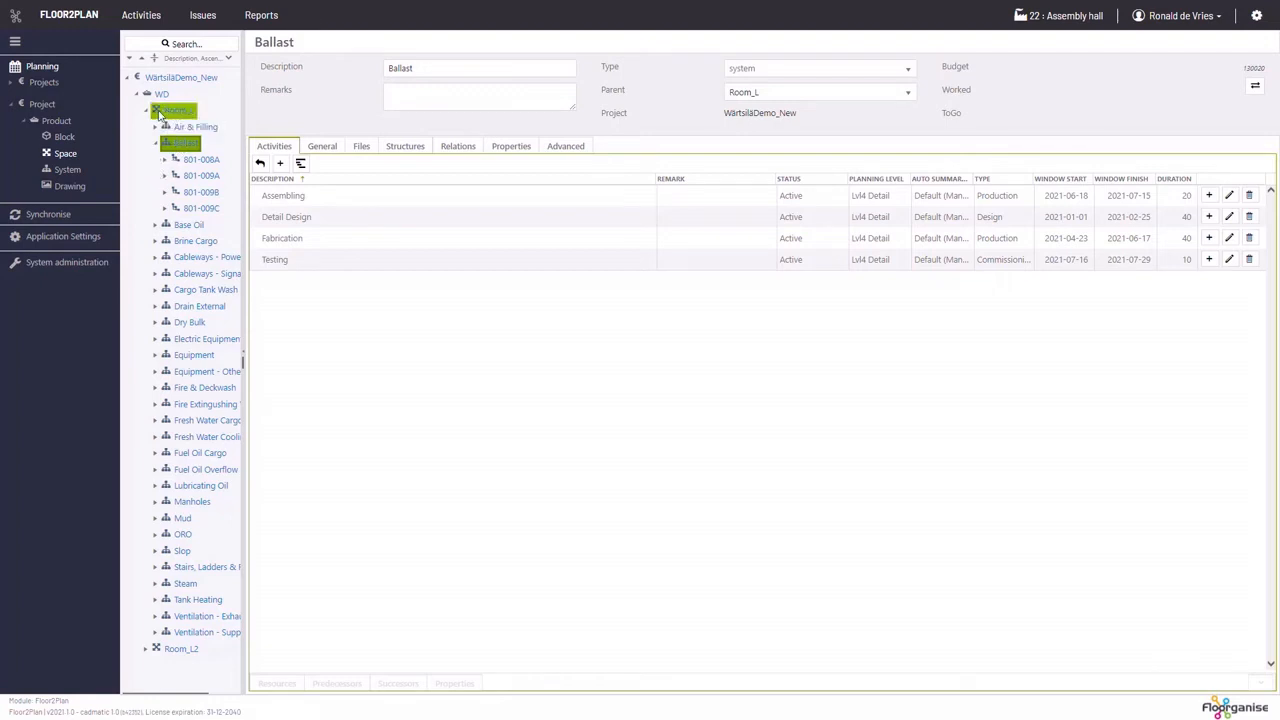
# Step: Examine the activities and structure assignments of isometric 801-008A in Room_L's Ballast system
pyautogui.click(193, 160)
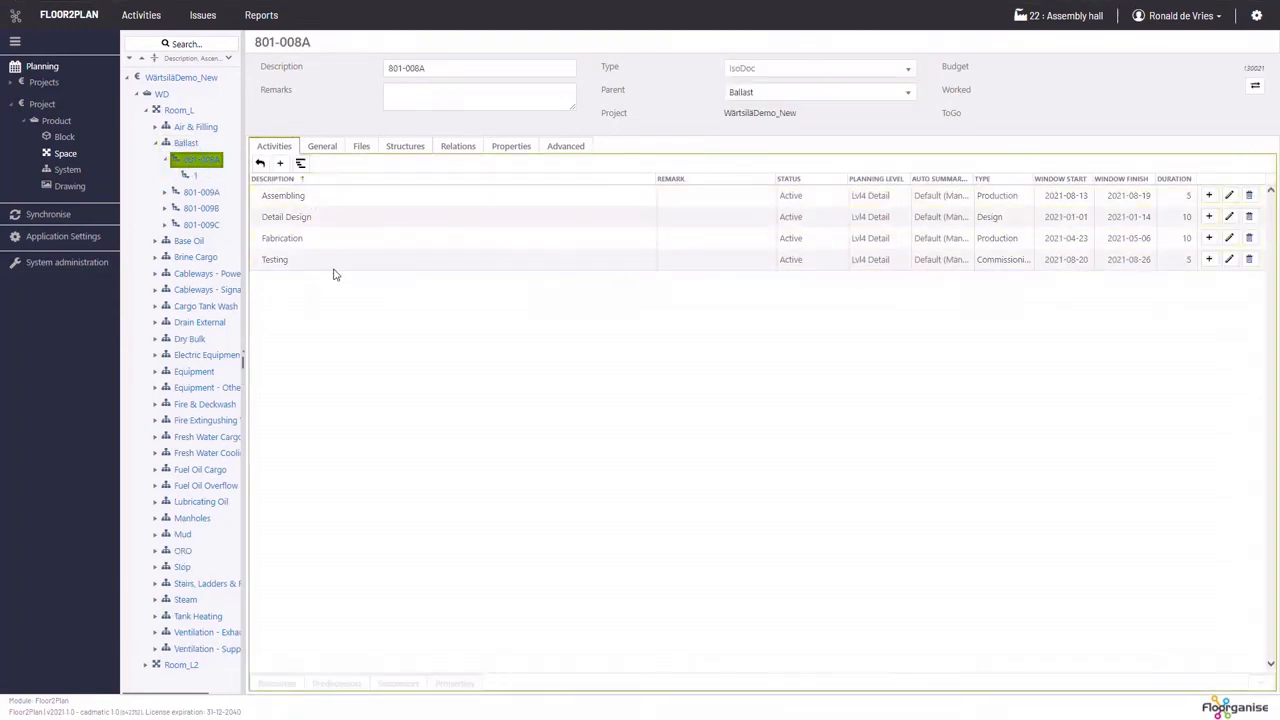
pyautogui.click(285, 260)
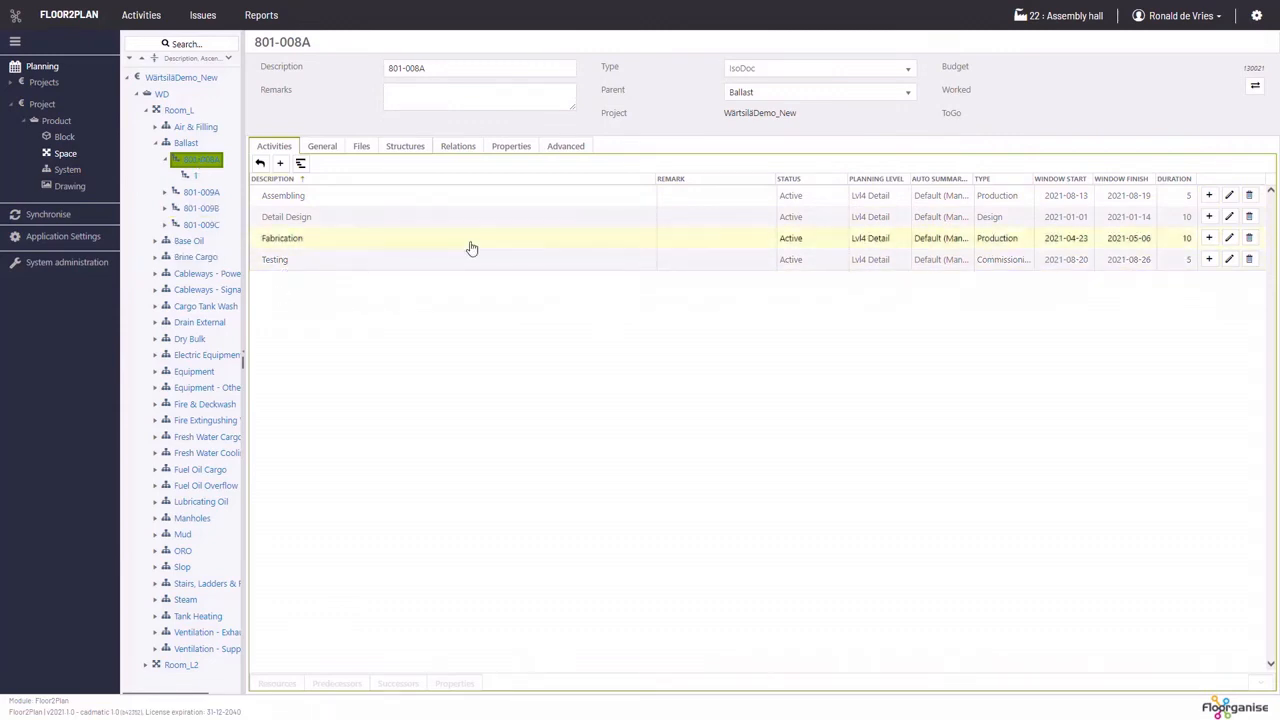
pyautogui.click(407, 148)
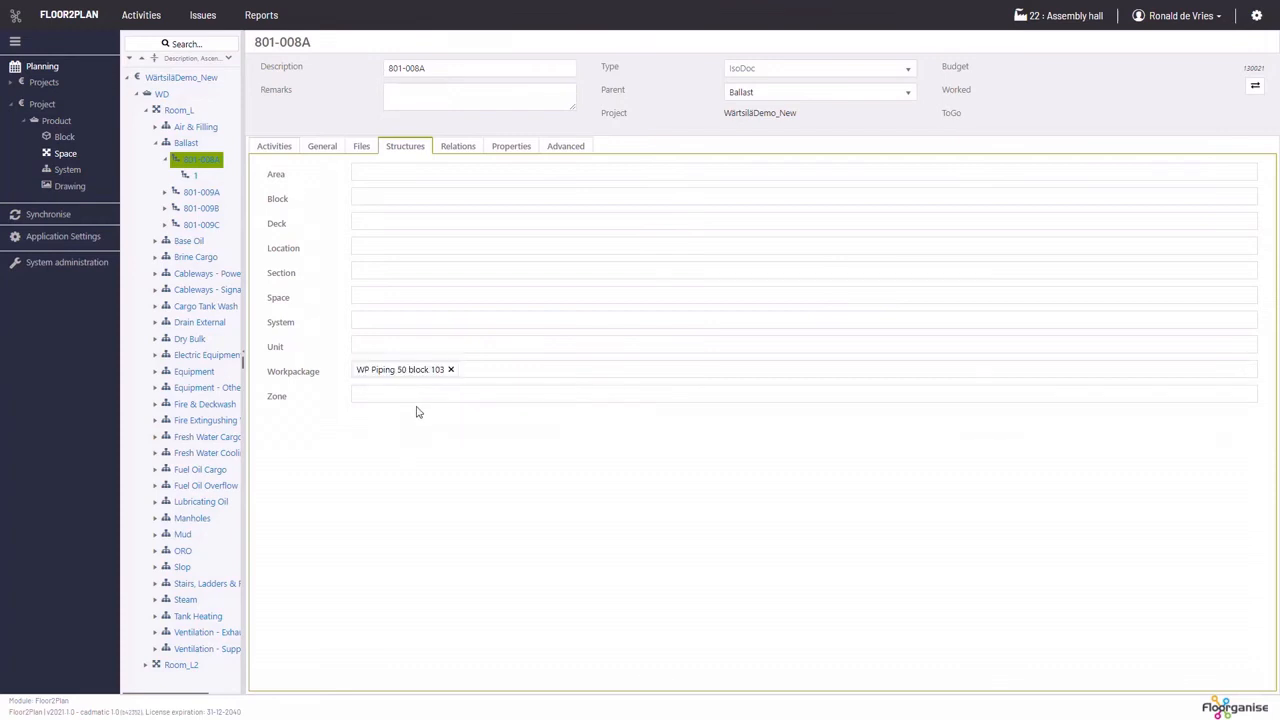
pyautogui.click(156, 145)
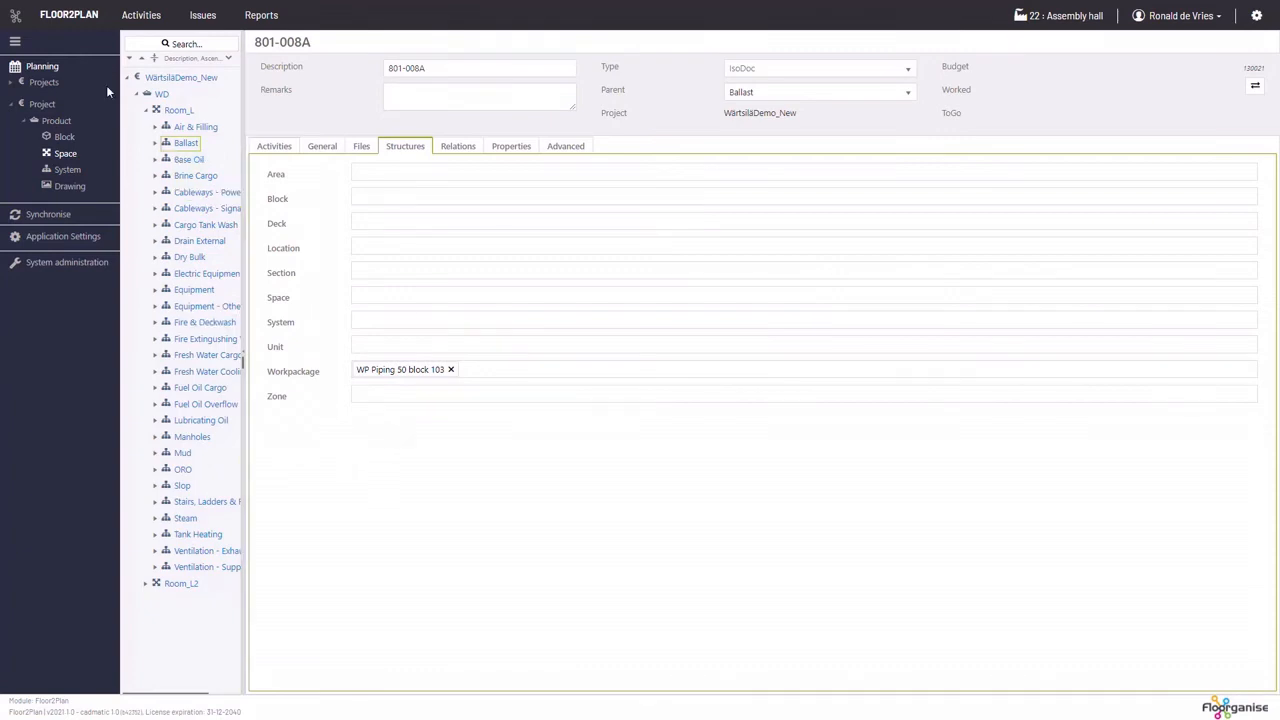
# Step: Open the Floorboard module and examine the Carpentry department's tasks for the Pump room of Easy Dredge TSHD
pyautogui.click(16, 15)
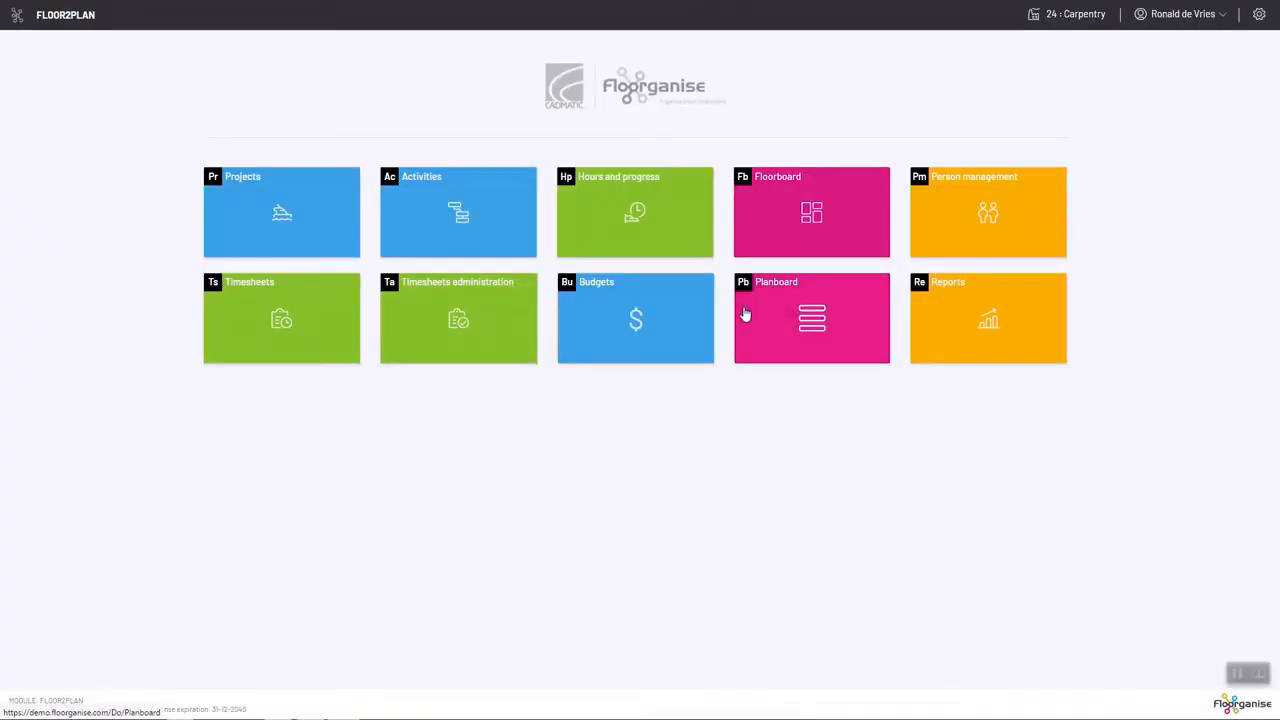
pyautogui.click(815, 252)
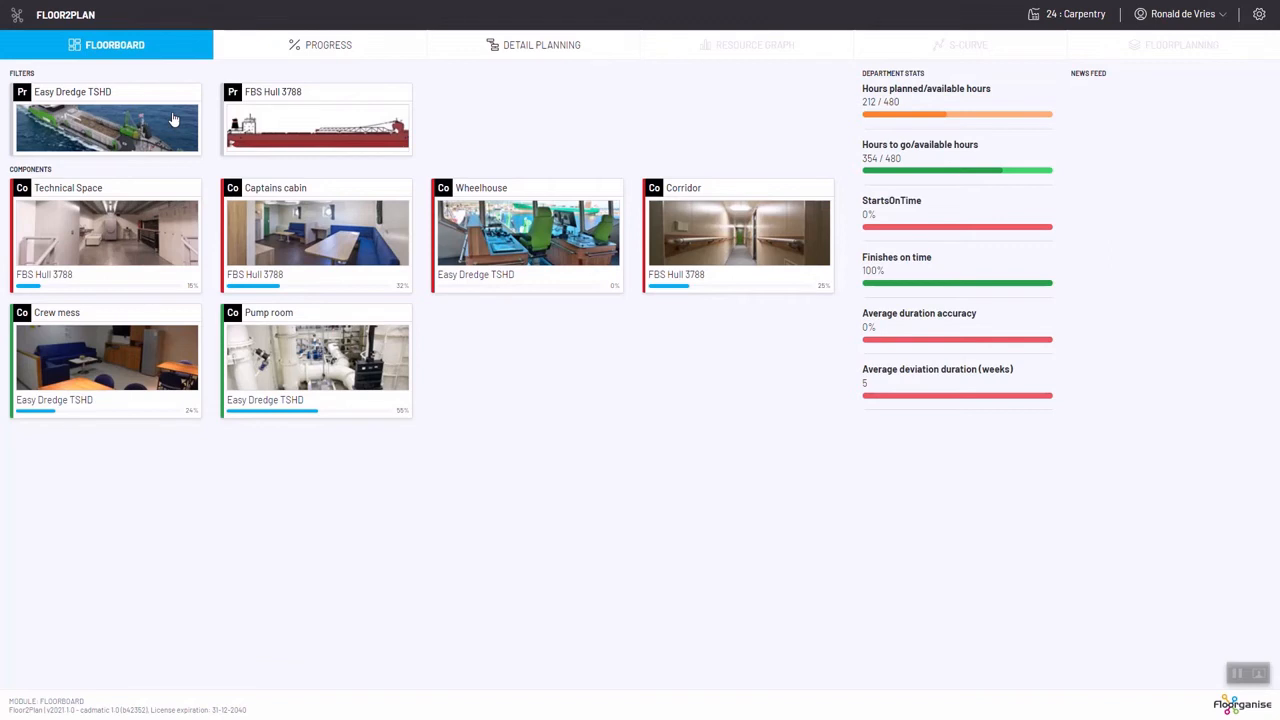
pyautogui.click(323, 345)
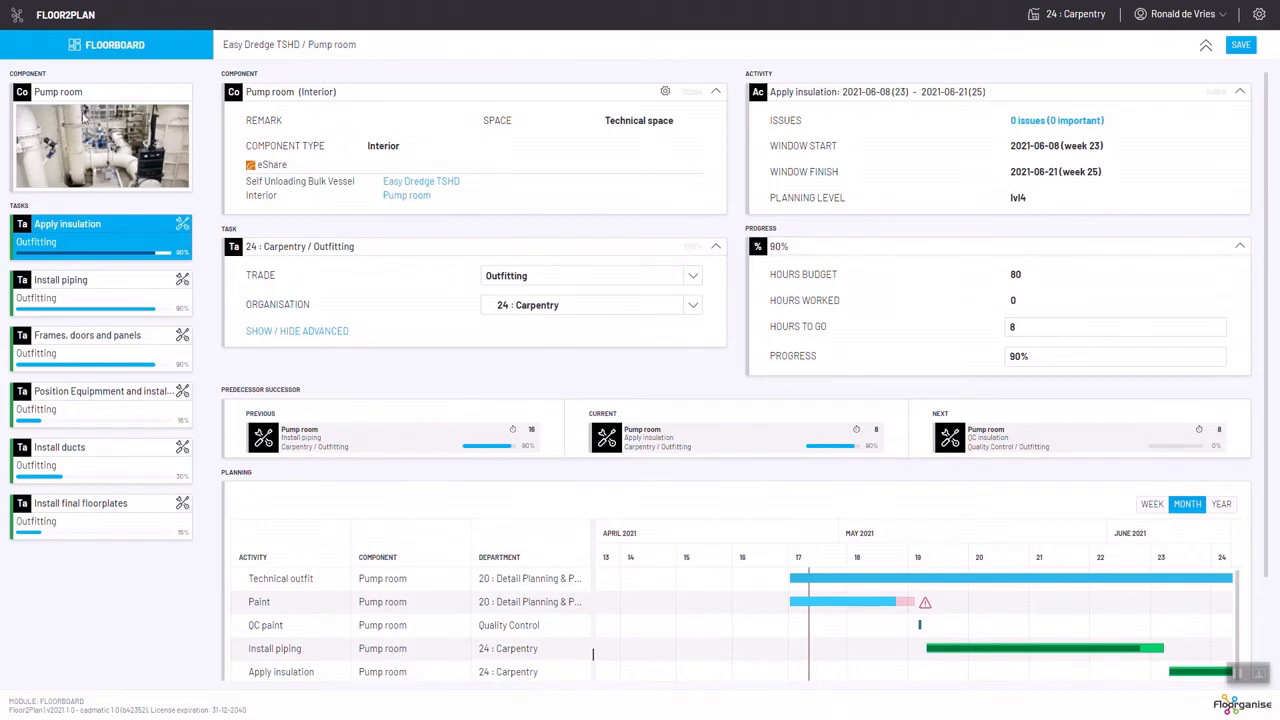
pyautogui.click(130, 47)
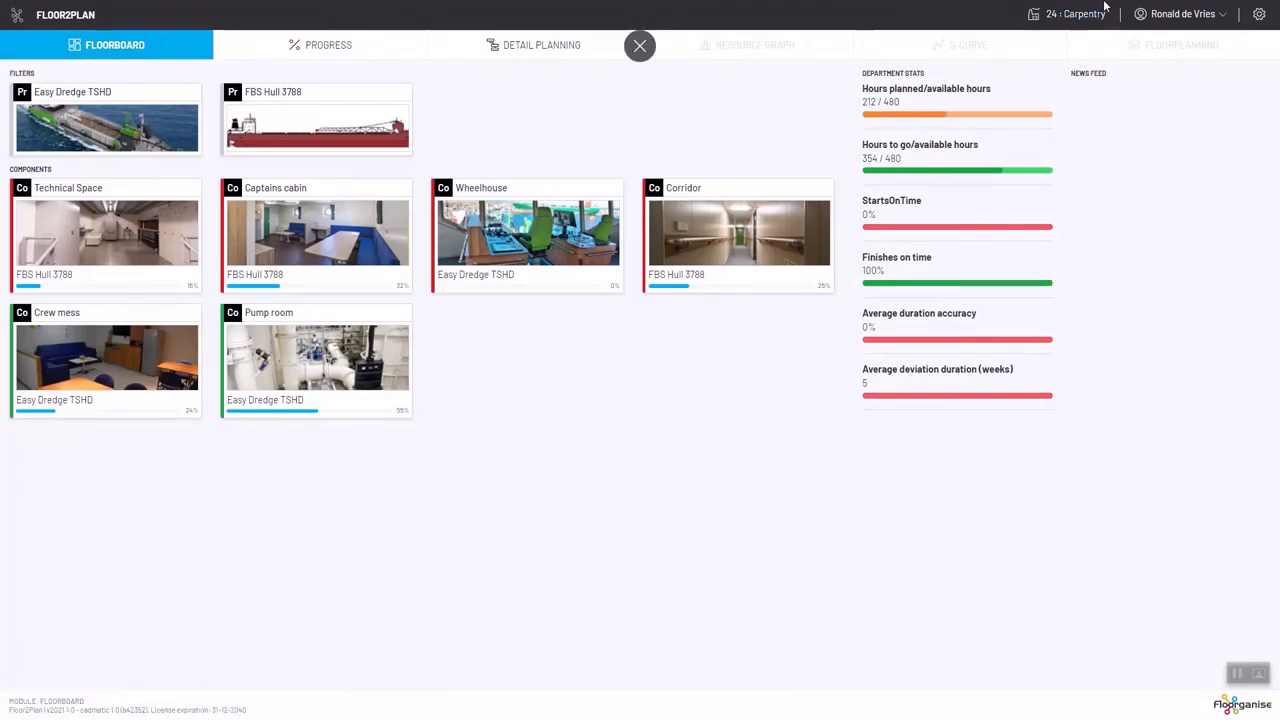
# Step: Change the department to Quality Control and examine its tasks for the Pump room of Easy Dredge TSHD
pyautogui.click(1080, 22)
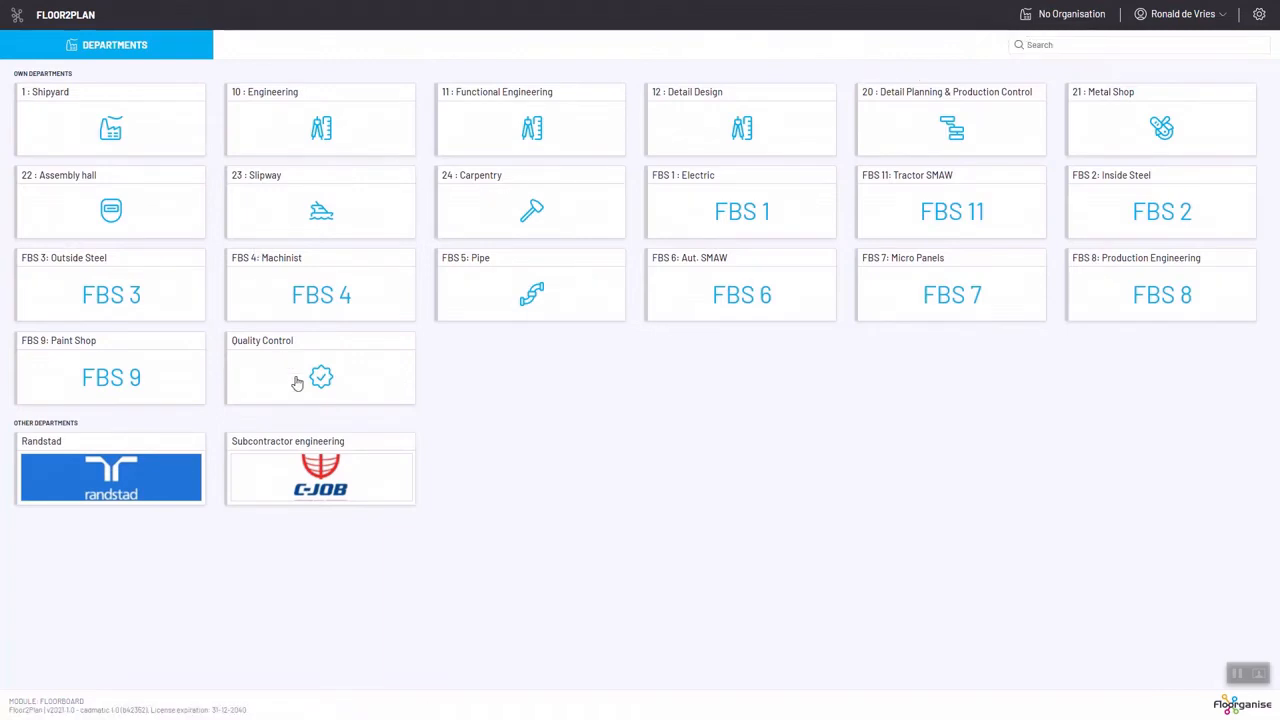
pyautogui.click(297, 383)
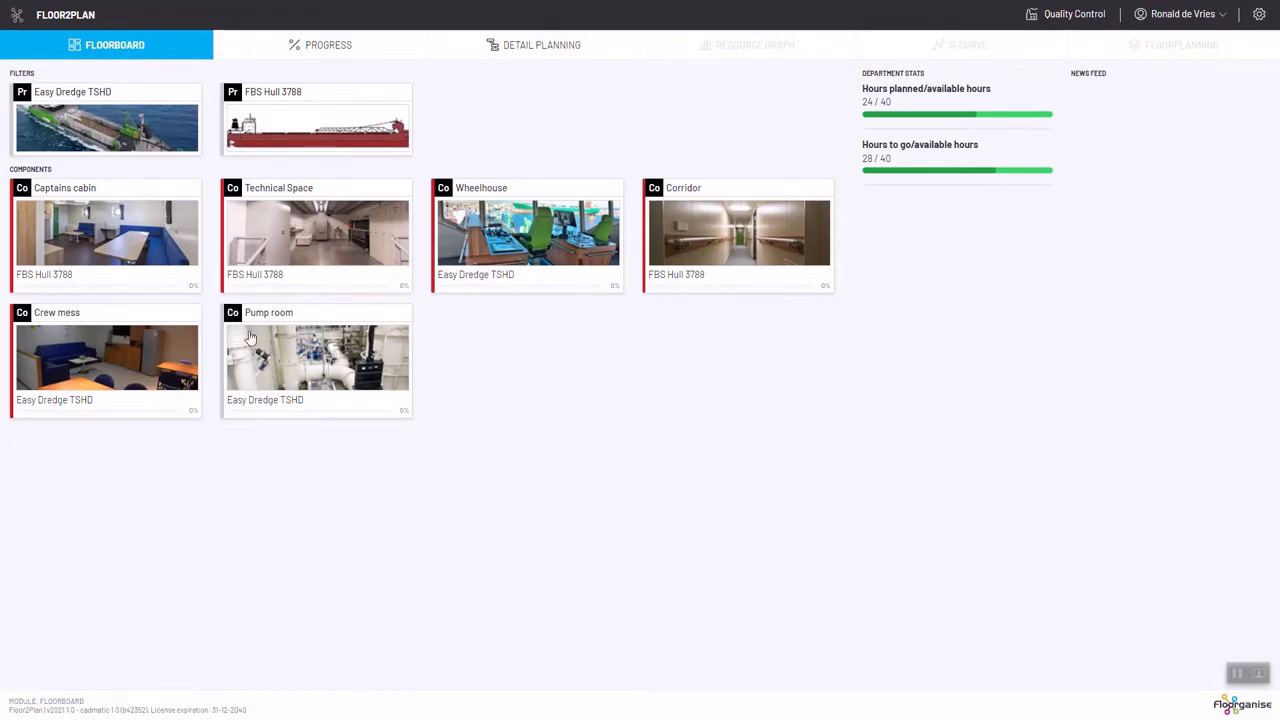
pyautogui.click(268, 355)
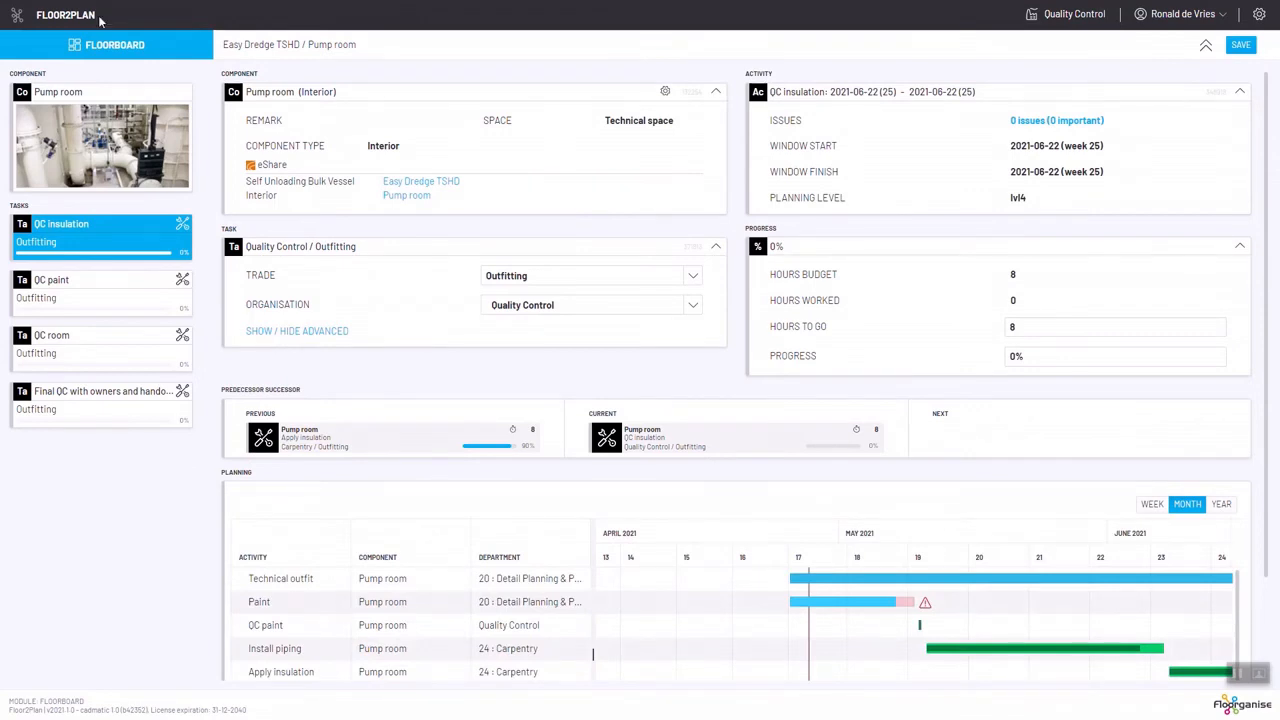
pyautogui.click(105, 45)
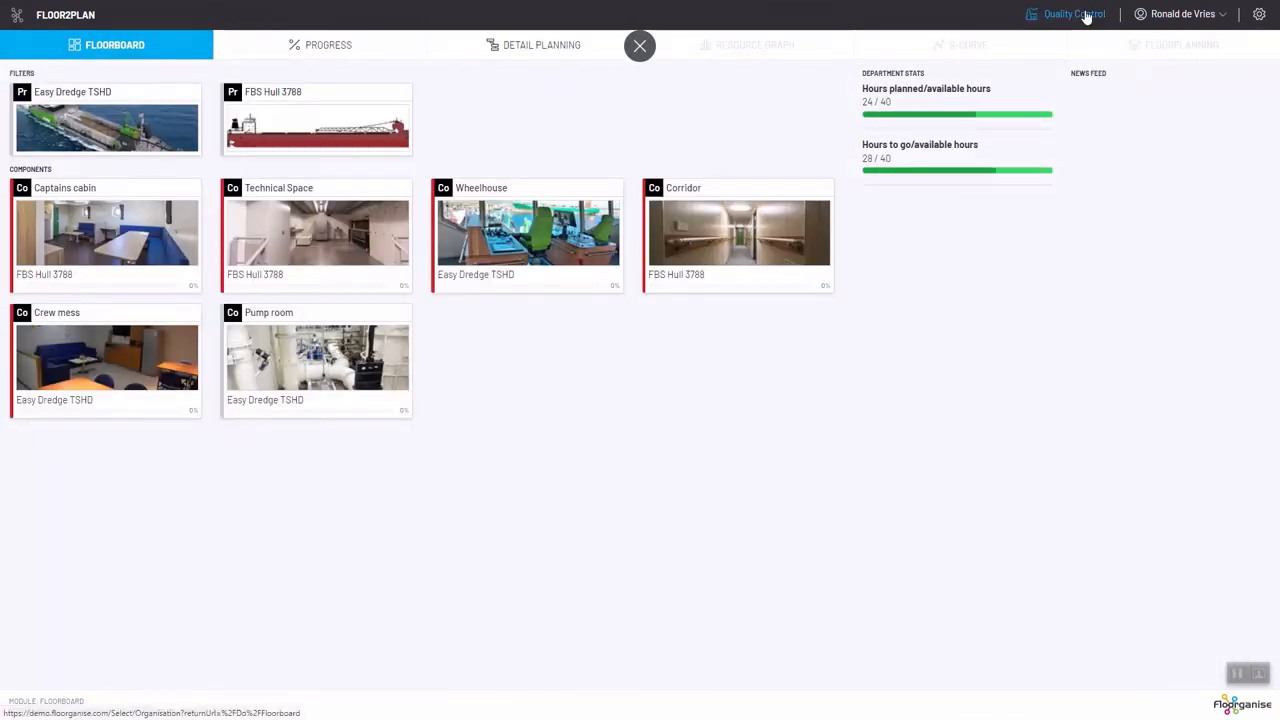
# Step: Change the department back to 24 : Carpentry and examine its detail planning Gantt chart
pyautogui.click(1083, 14)
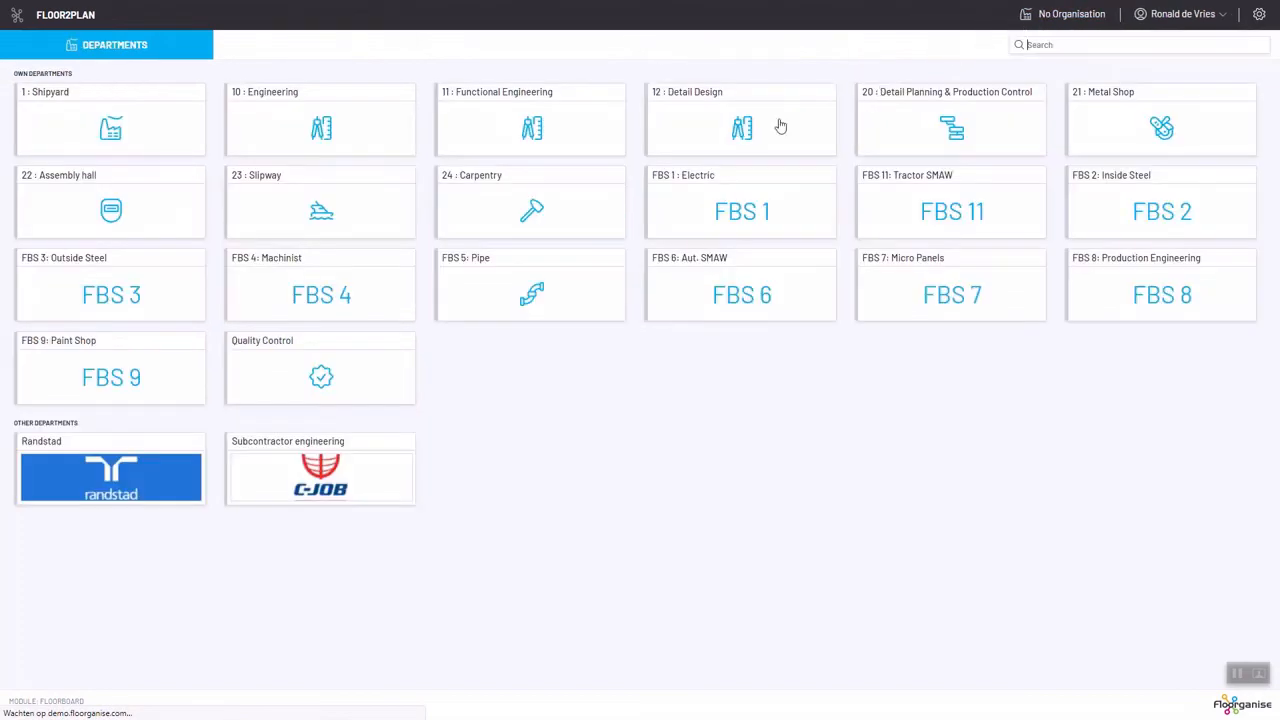
pyautogui.click(503, 213)
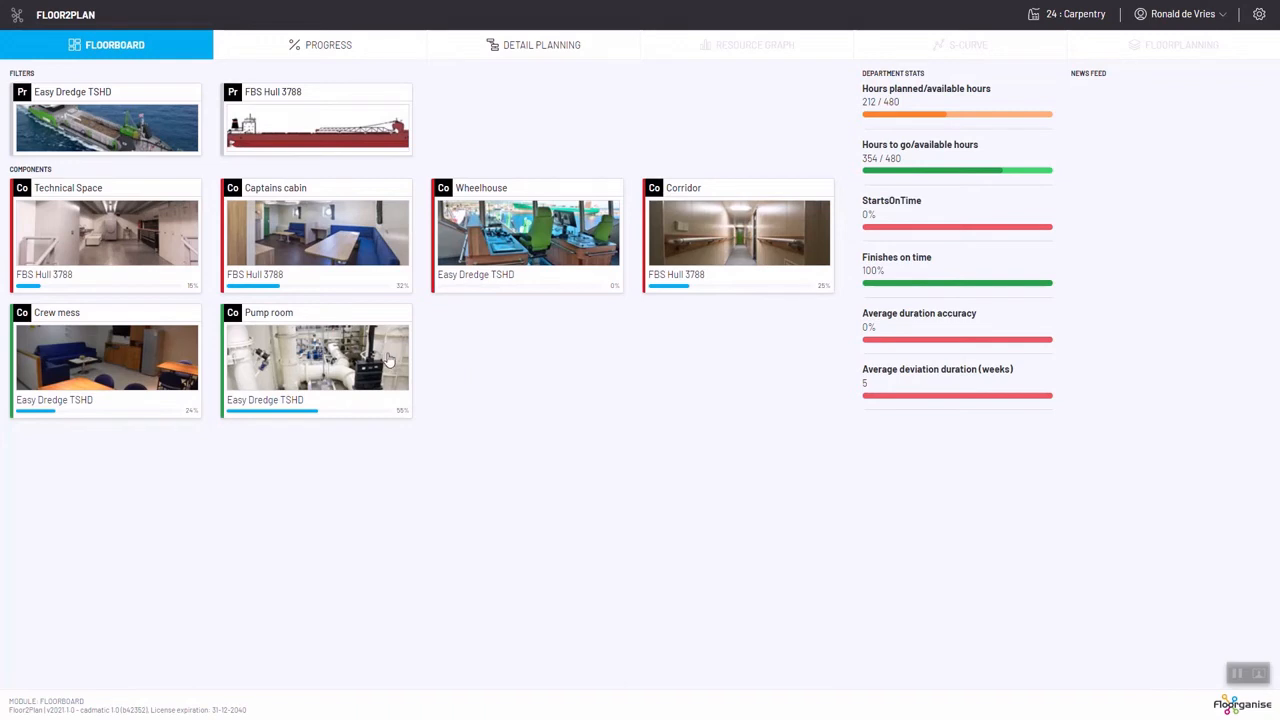
pyautogui.click(518, 58)
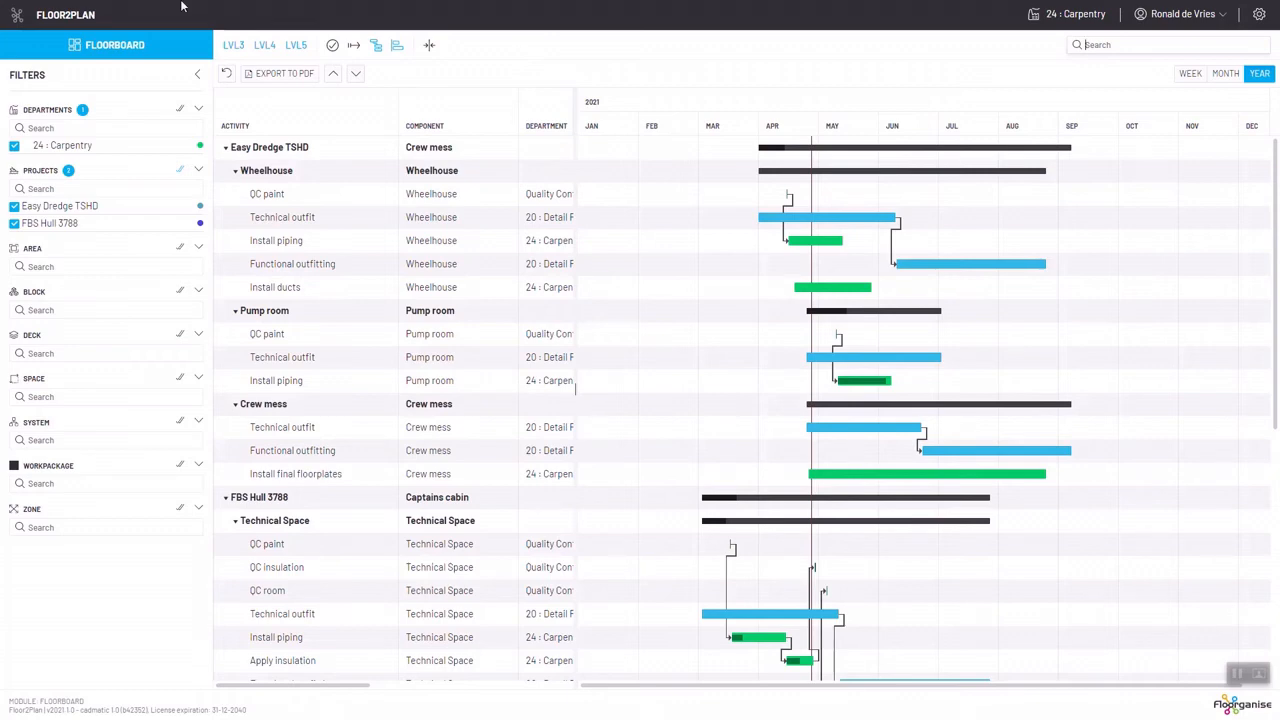
pyautogui.click(87, 48)
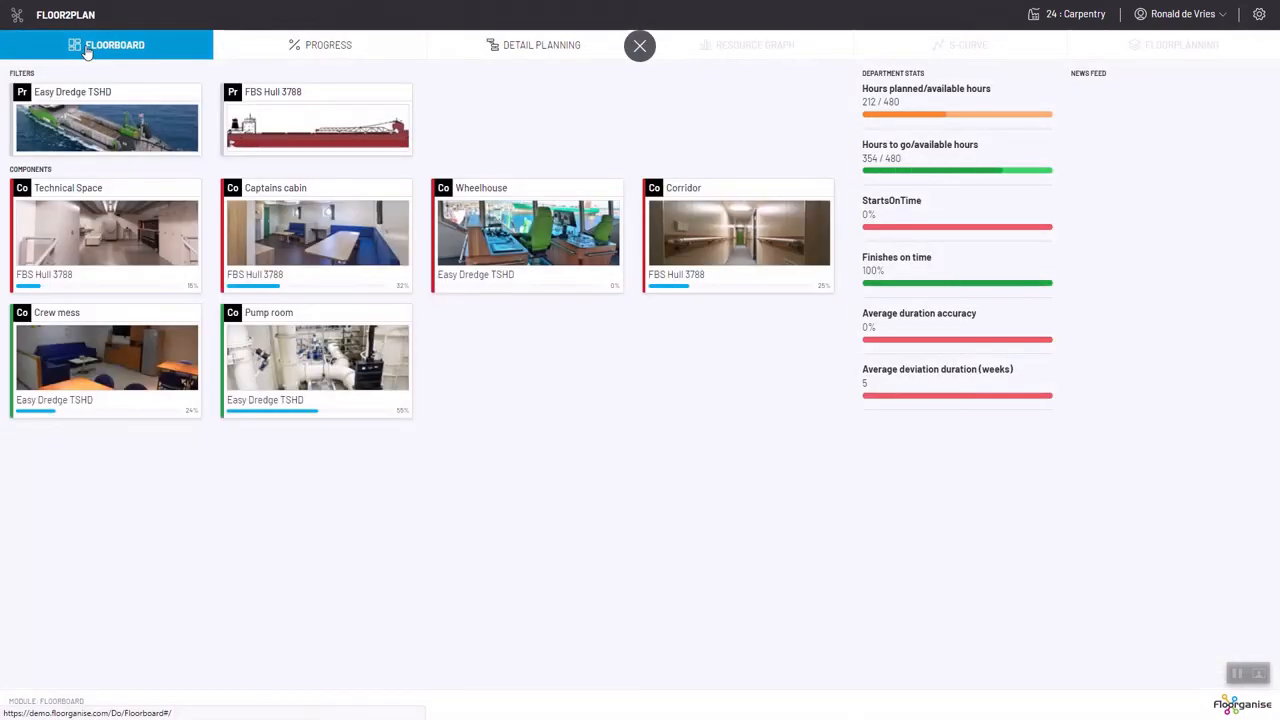
# Step: Review the Carpentry department's progress overview of worked-on and other active tasks, and return to the floorboard
pyautogui.click(348, 56)
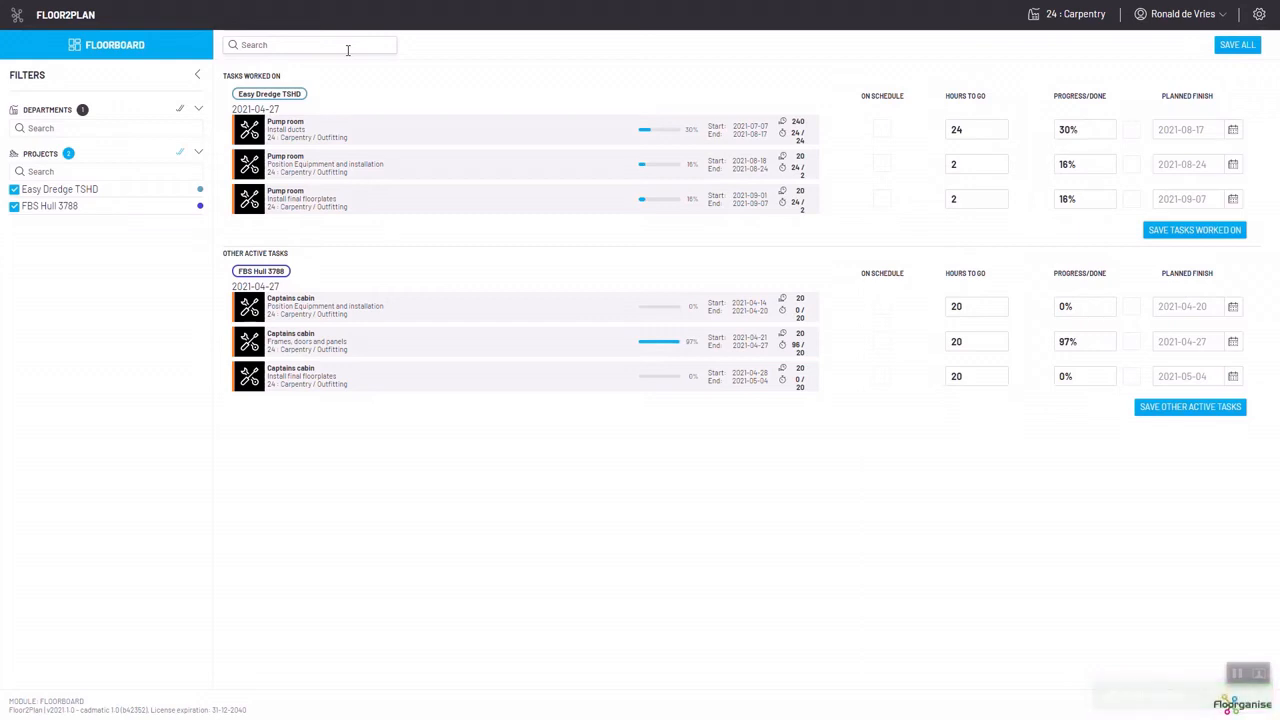
pyautogui.click(348, 50)
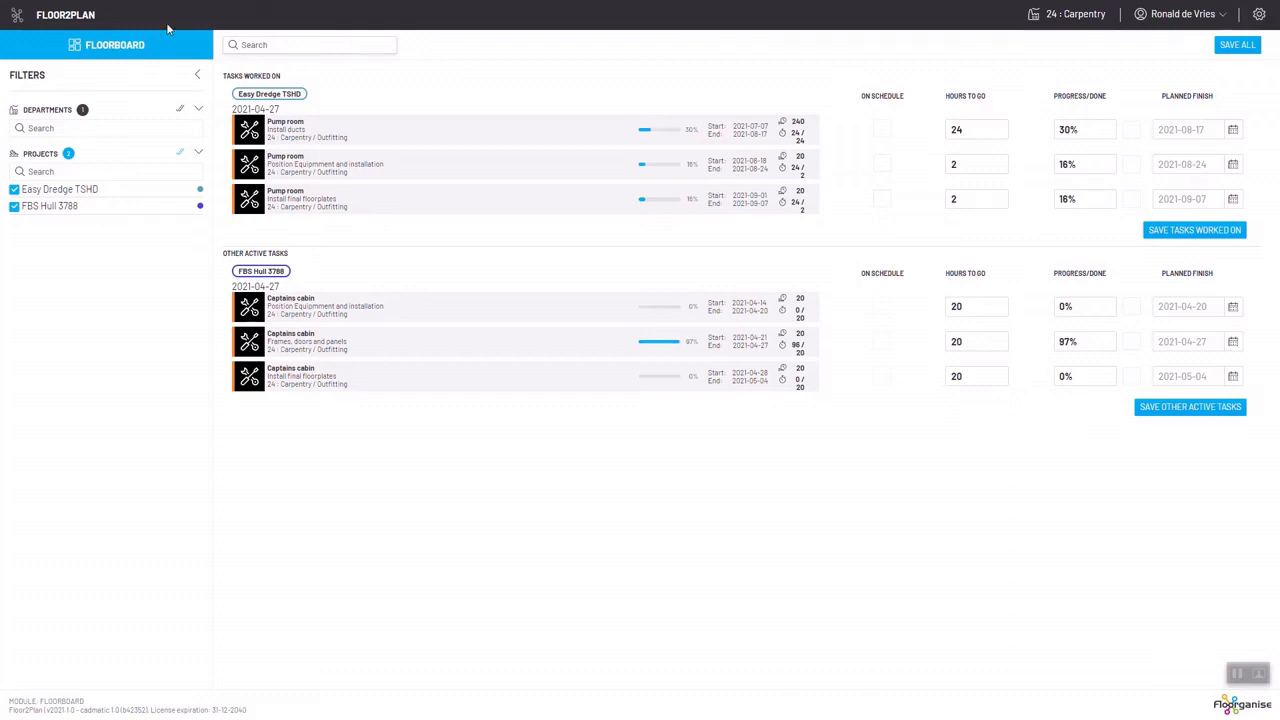
pyautogui.click(125, 47)
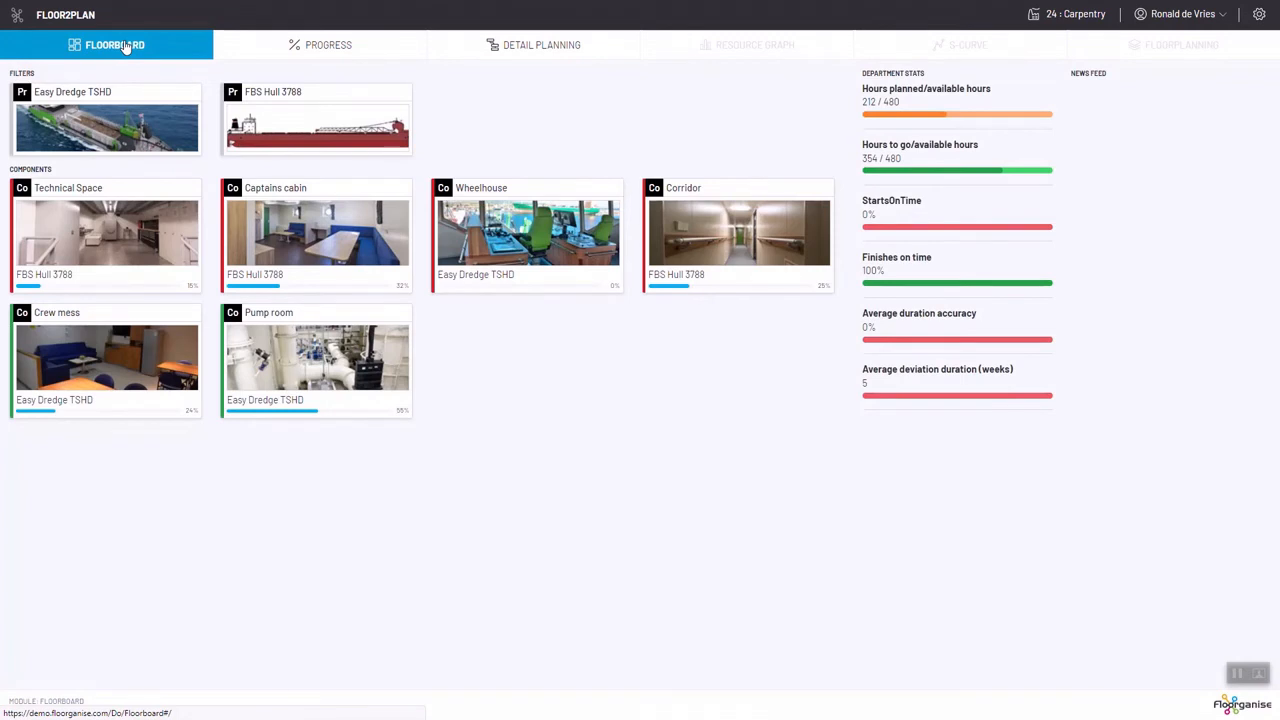
# Step: Change the department to 10 : Engineering and examine its components for Easy Dredge TSHD
pyautogui.click(1088, 15)
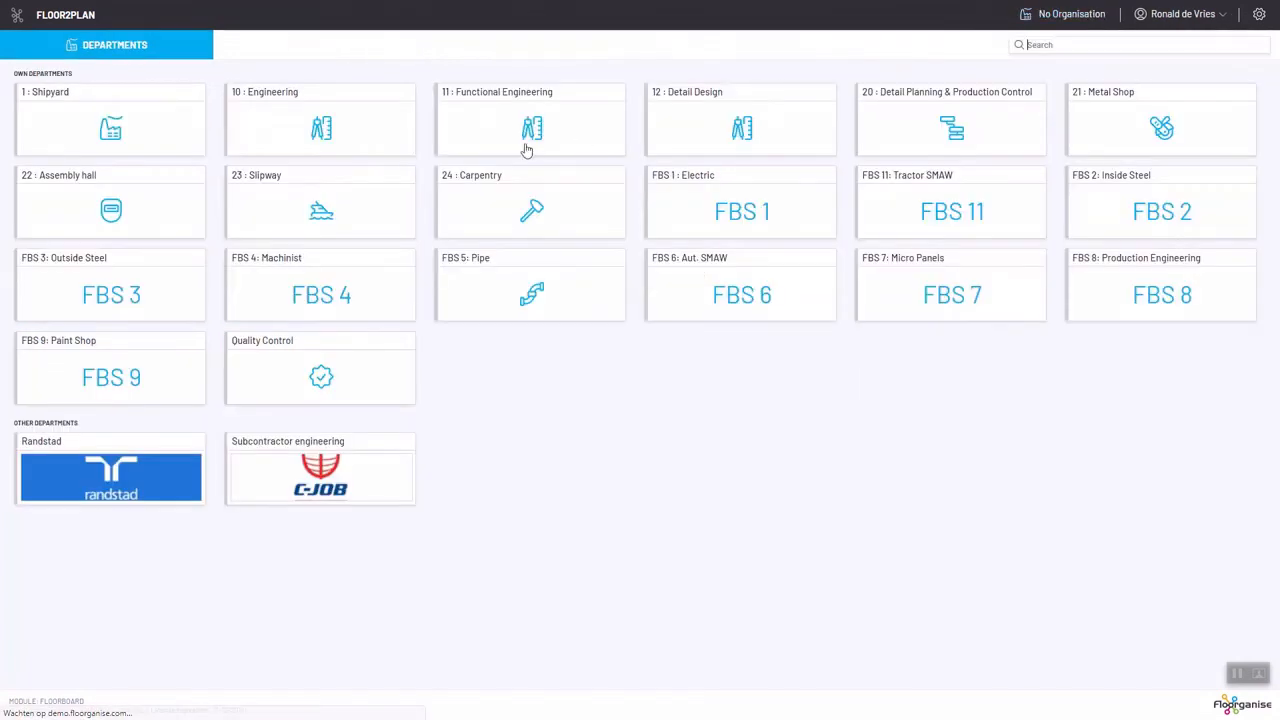
pyautogui.click(369, 134)
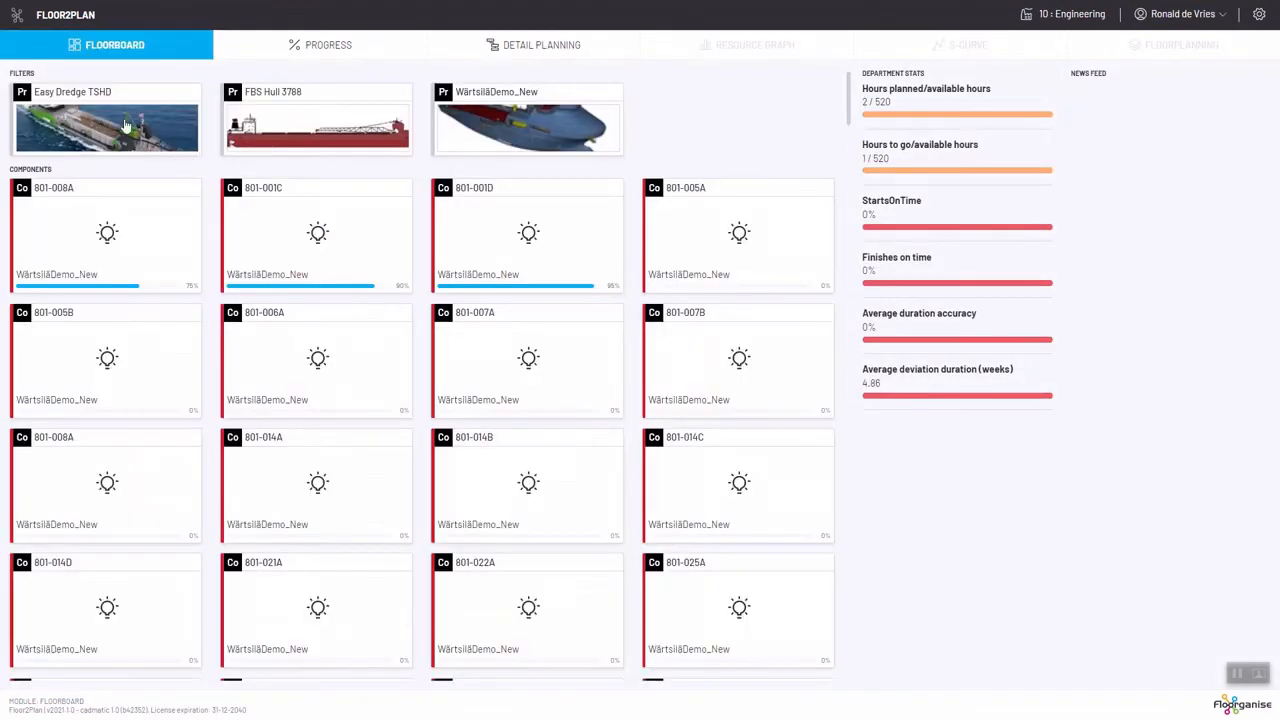
pyautogui.click(120, 122)
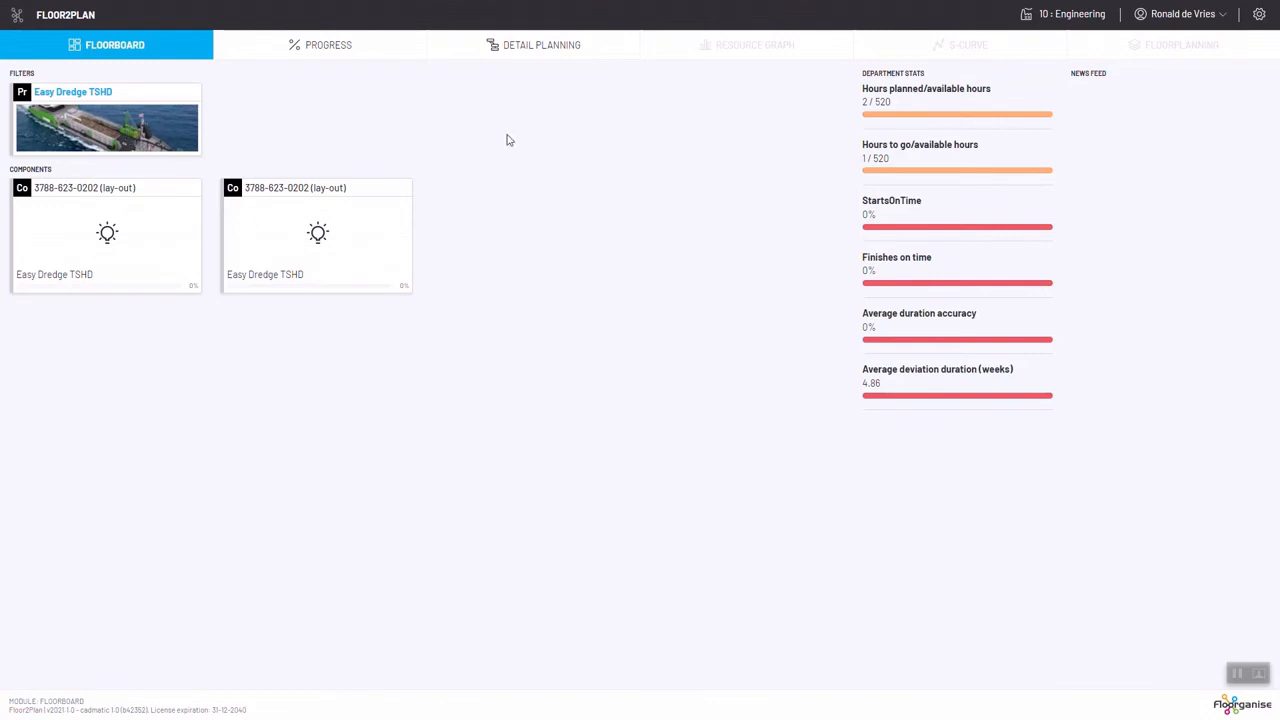
# Step: Change the department to 22 : Assembly hall and examine its components for WärtsiläDemo_New and FBS Hull 3788
pyautogui.click(1071, 14)
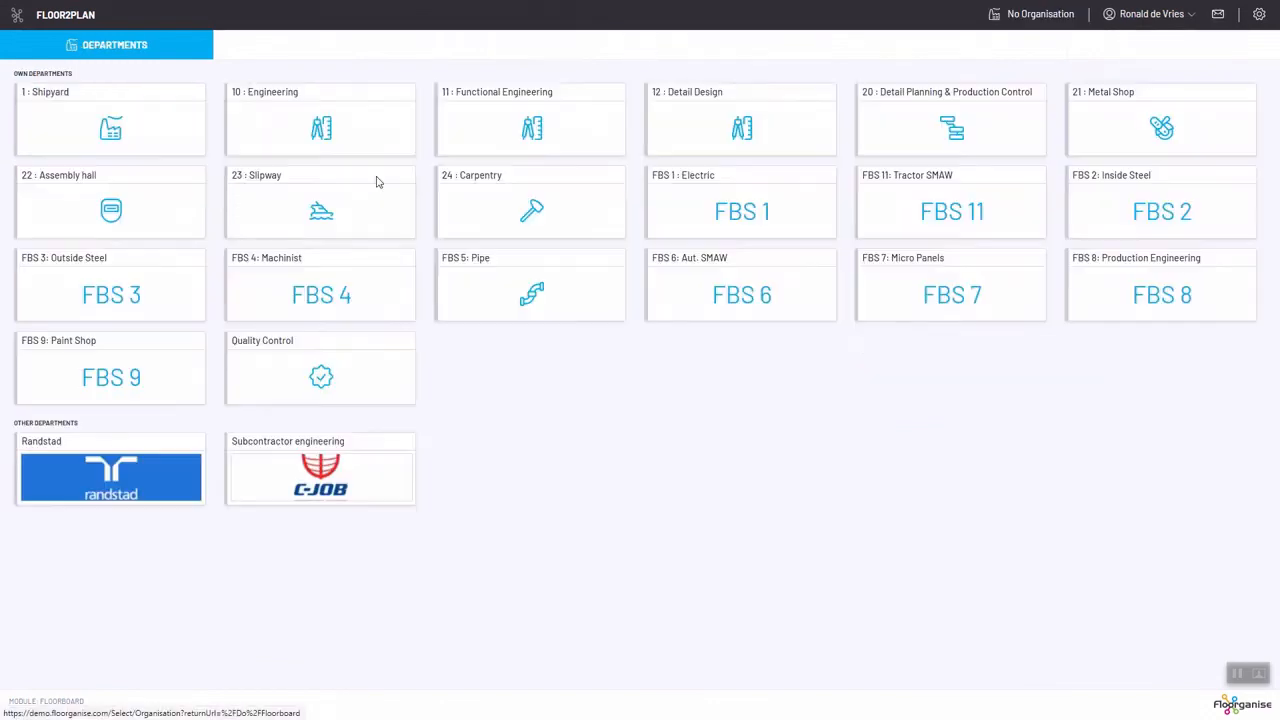
pyautogui.click(124, 221)
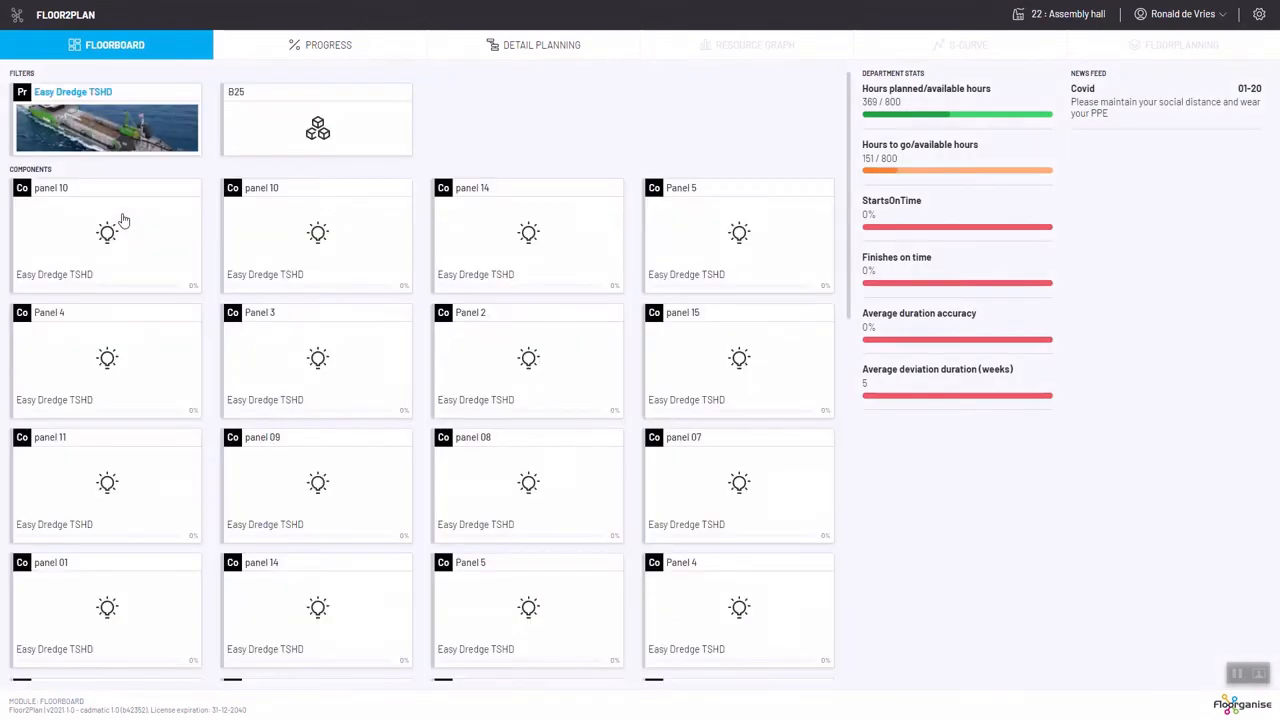
pyautogui.click(100, 122)
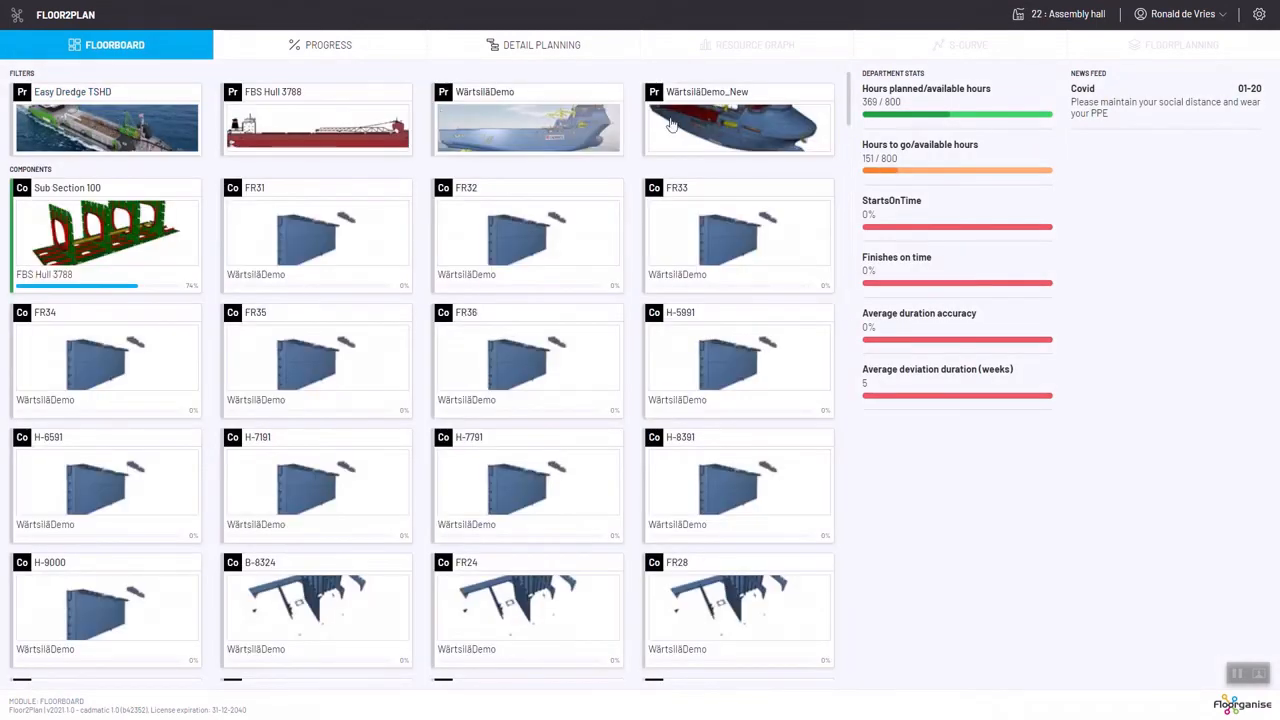
pyautogui.click(714, 131)
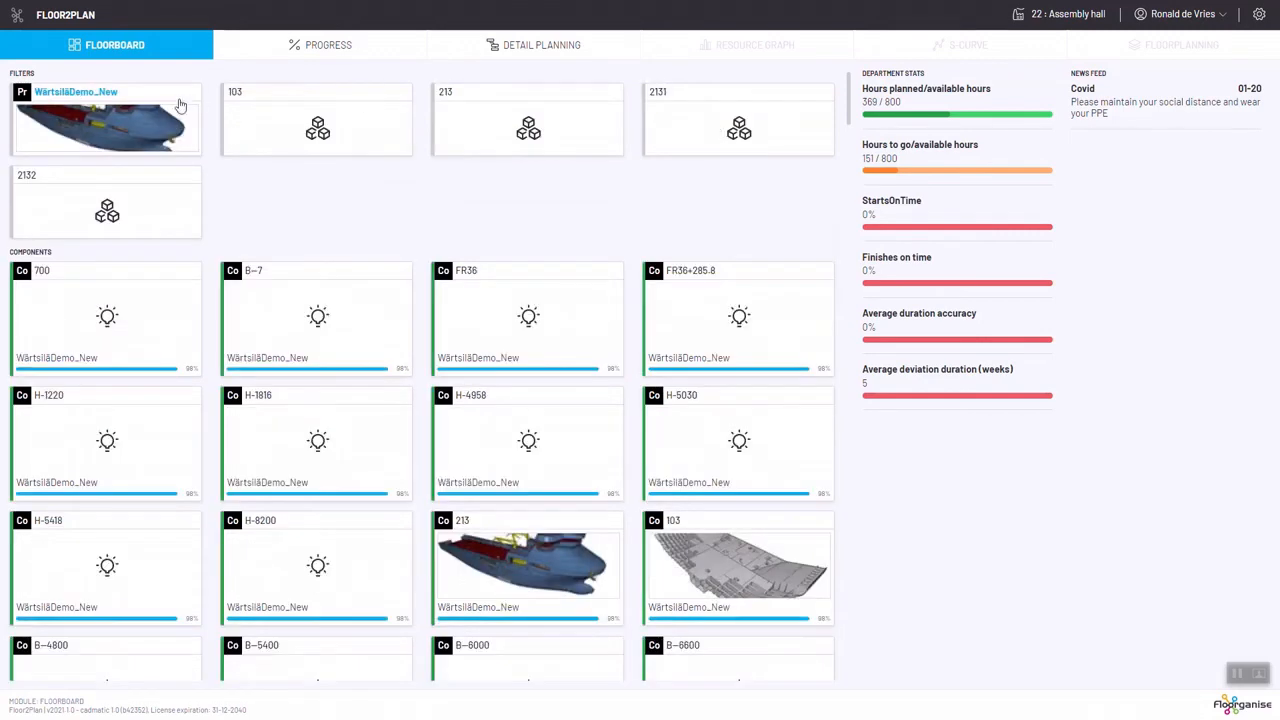
pyautogui.click(160, 127)
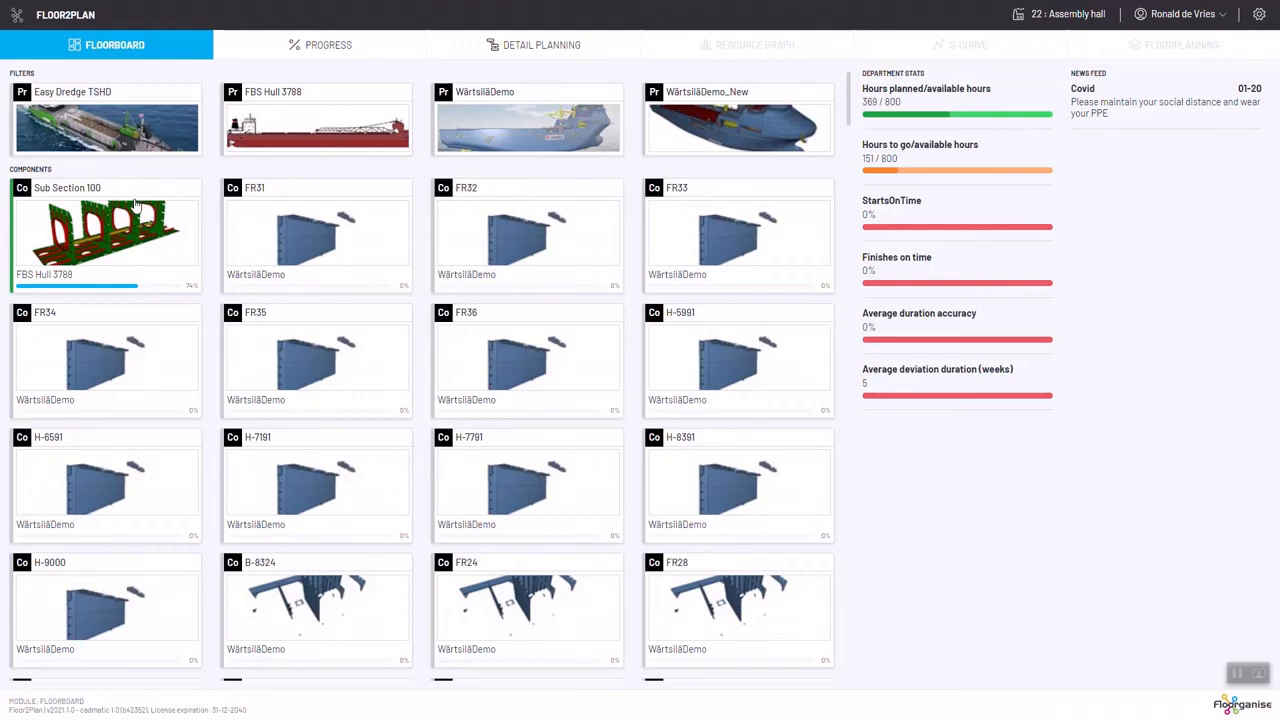
pyautogui.click(337, 116)
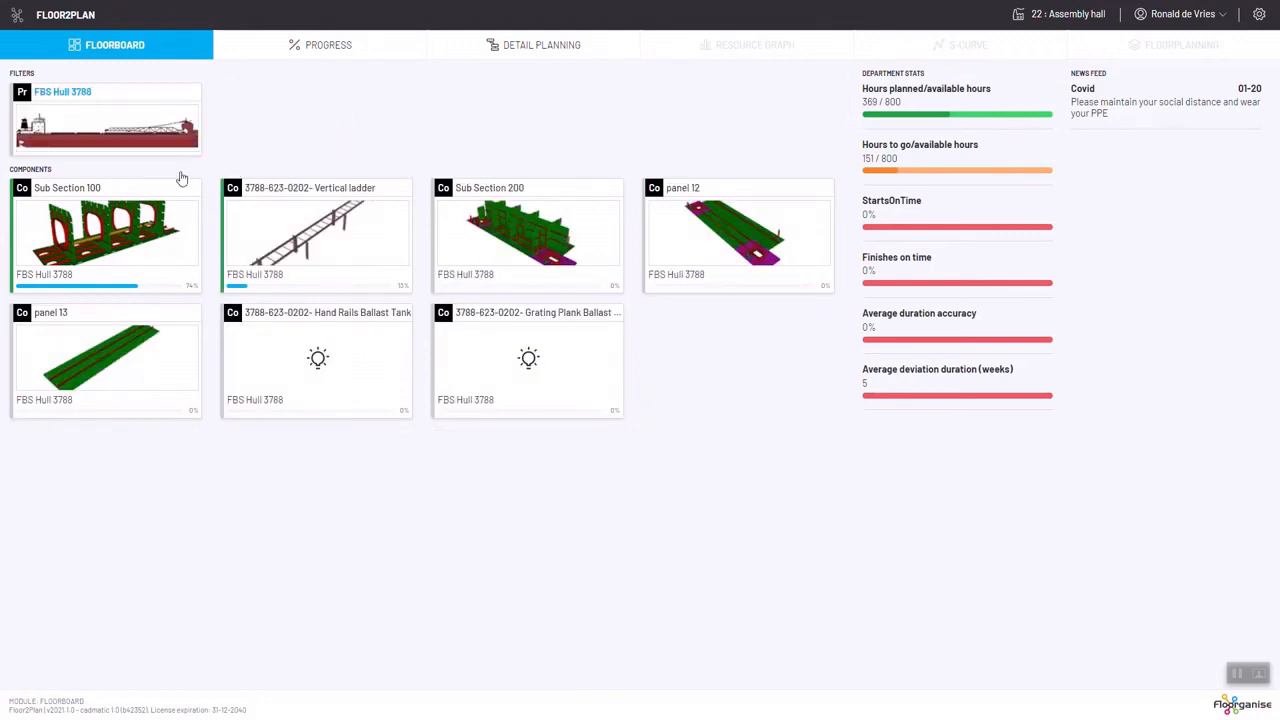
pyautogui.click(122, 127)
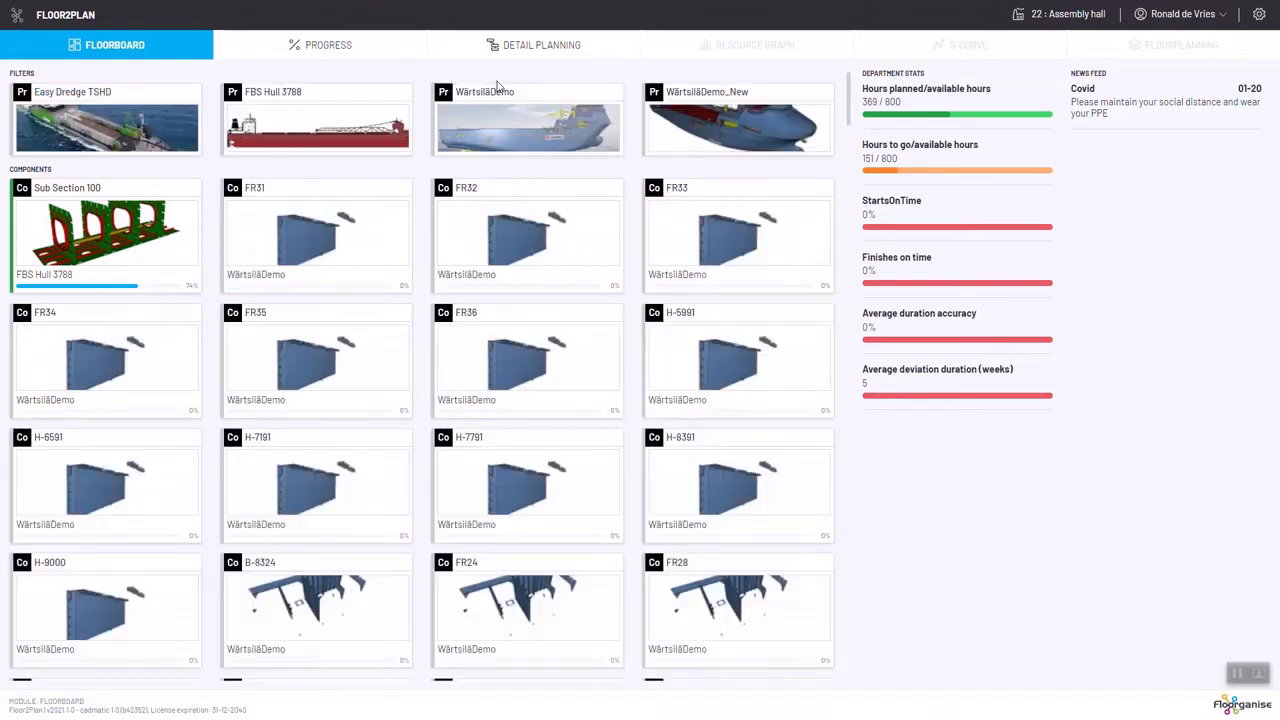
# Step: Filter the components to WärtsiläDemo_New, block 103, UNIT1 and open the Mounting task of panel B--4800
pyautogui.click(748, 112)
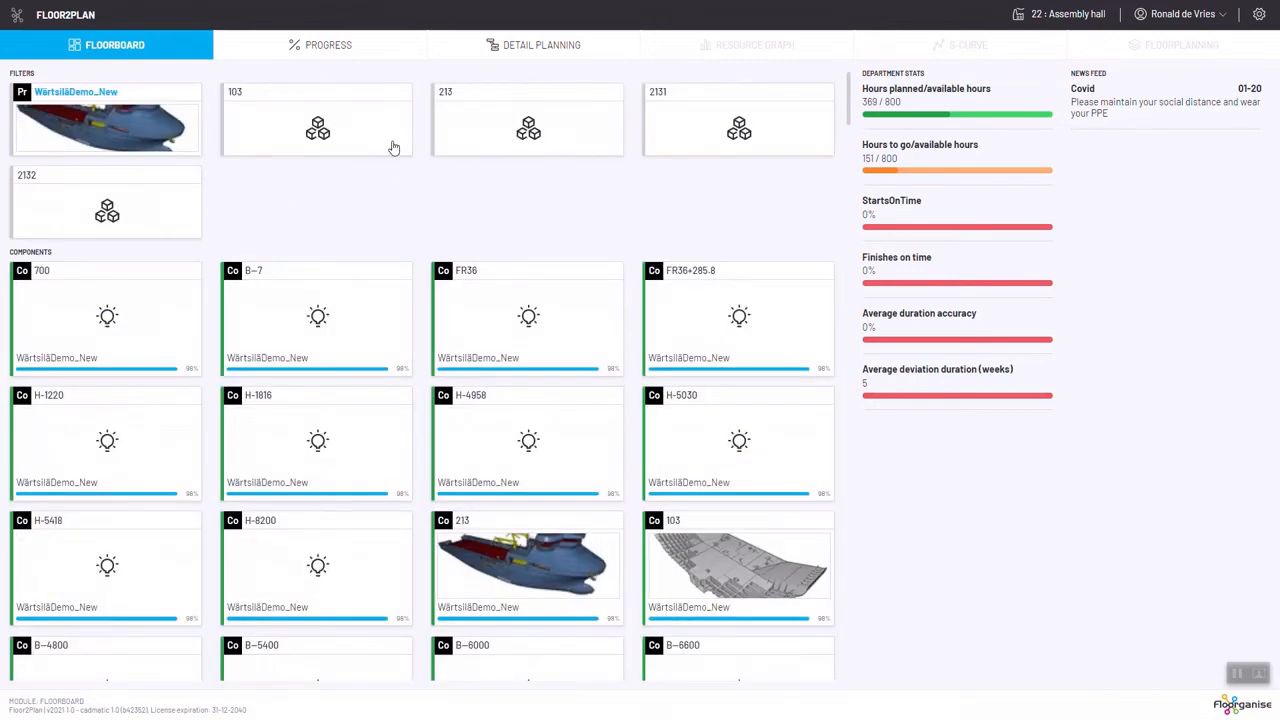
pyautogui.click(375, 143)
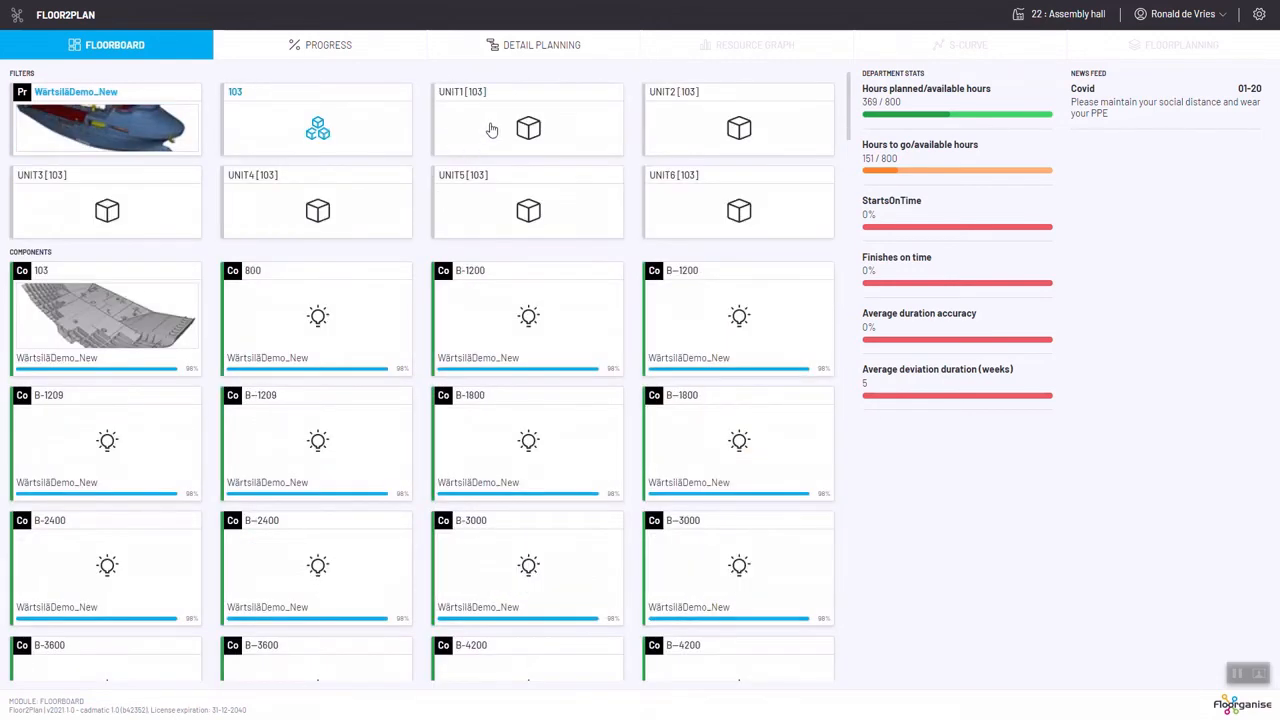
pyautogui.click(491, 129)
pyautogui.click(120, 214)
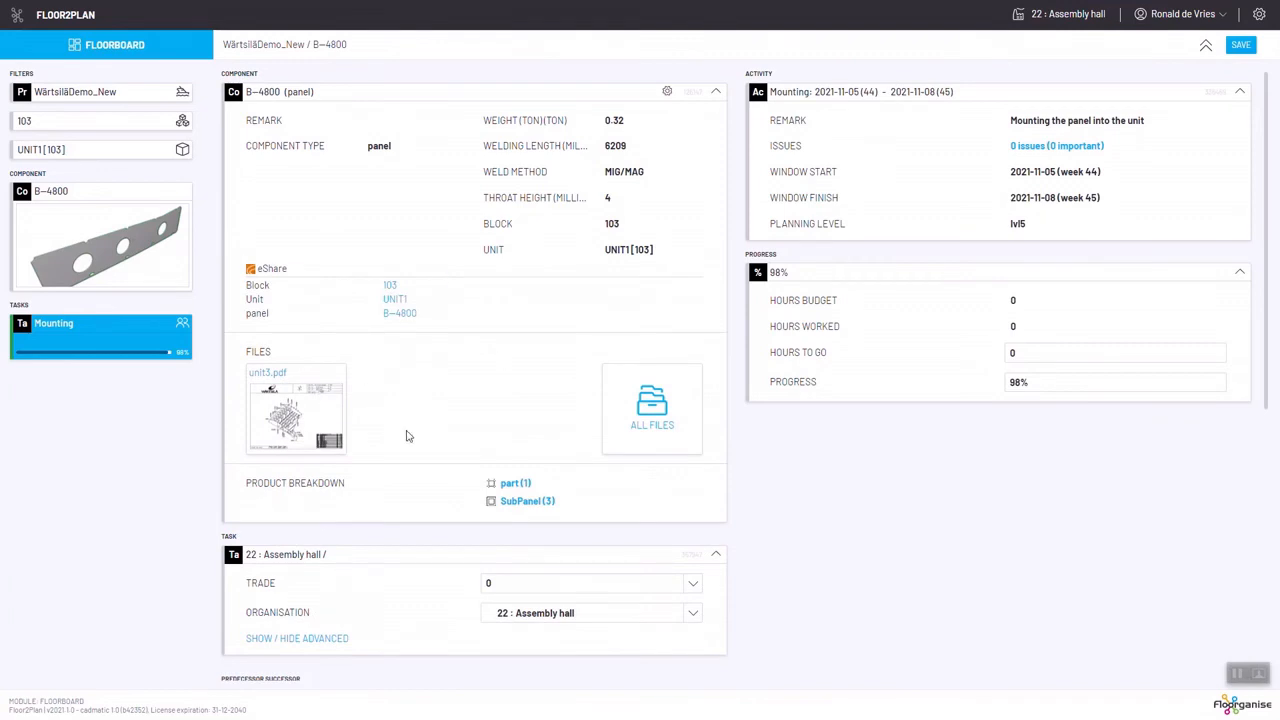
# Step: Follow the panel's eShare link for block 103, examine the block's 3D model in CADMATIC eShare, and return to the Floor2Plan floorboard
pyautogui.click(391, 287)
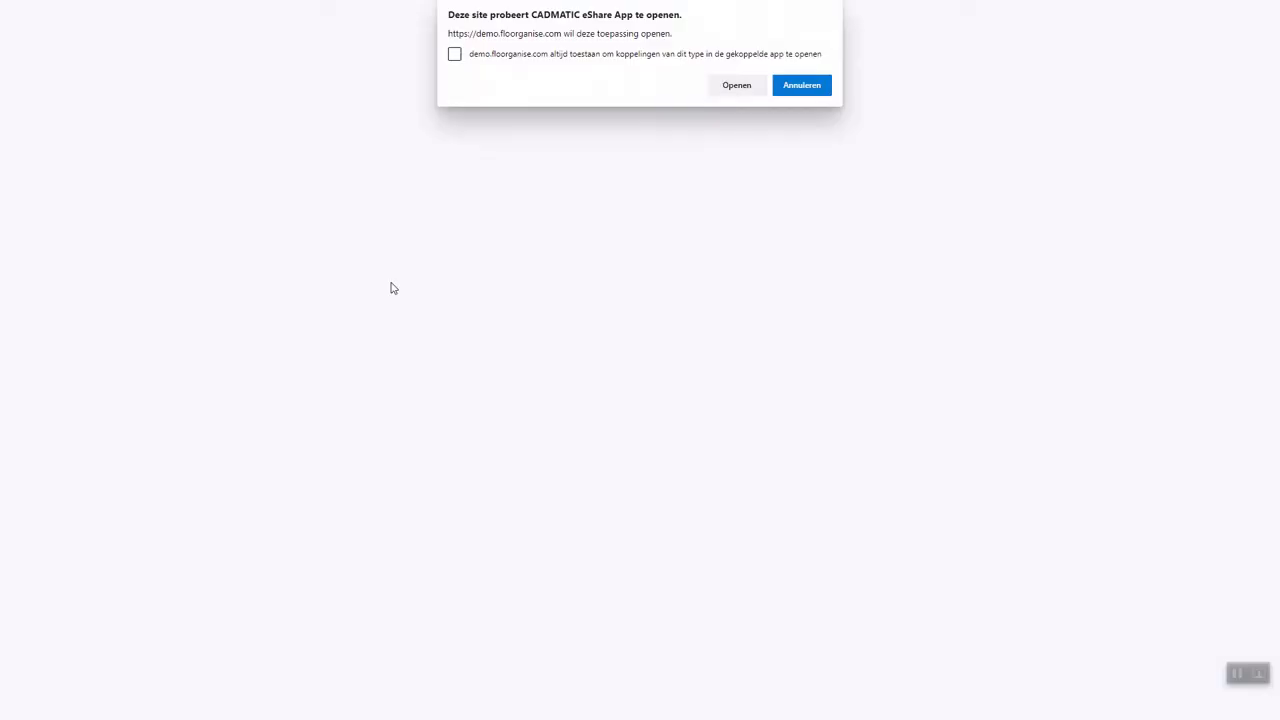
pyautogui.hotkey('alt', 'Tab')
pyautogui.hotkey('alt', 'Tab')
pyautogui.hotkey('alt', 'Tab')
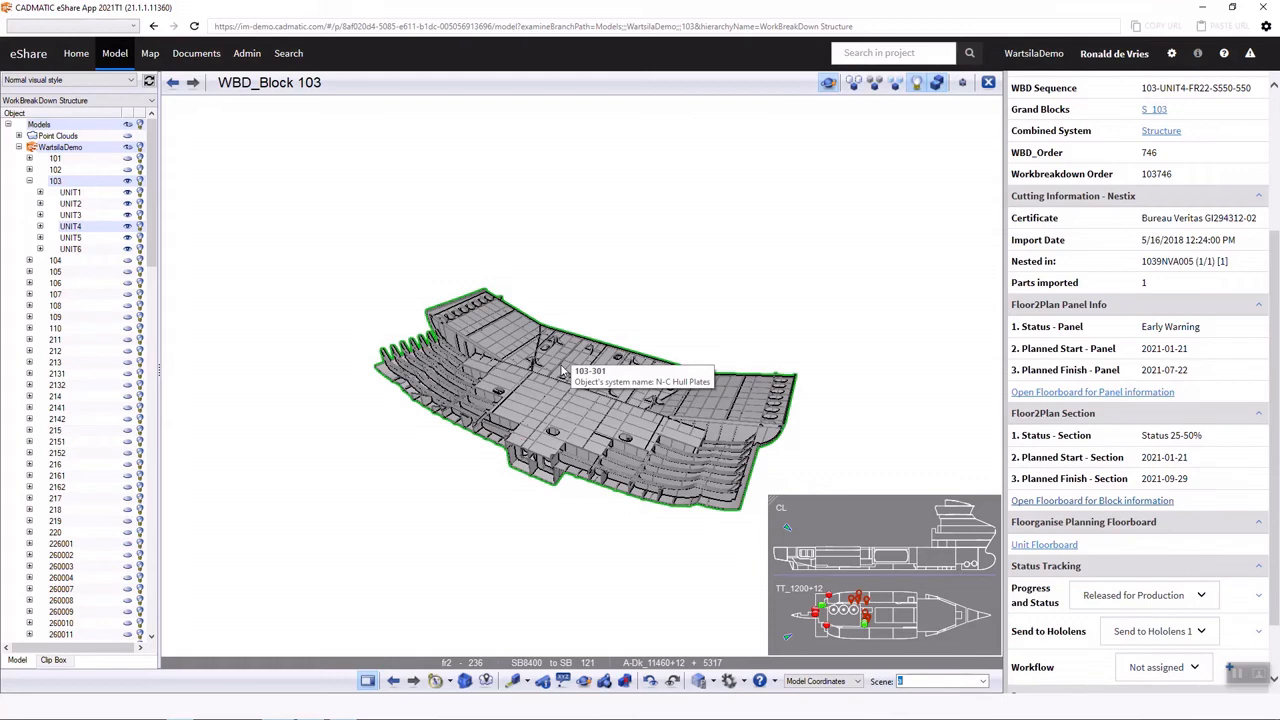
pyautogui.hotkey('alt', 'Tab')
pyautogui.hotkey('alt', 'Tab')
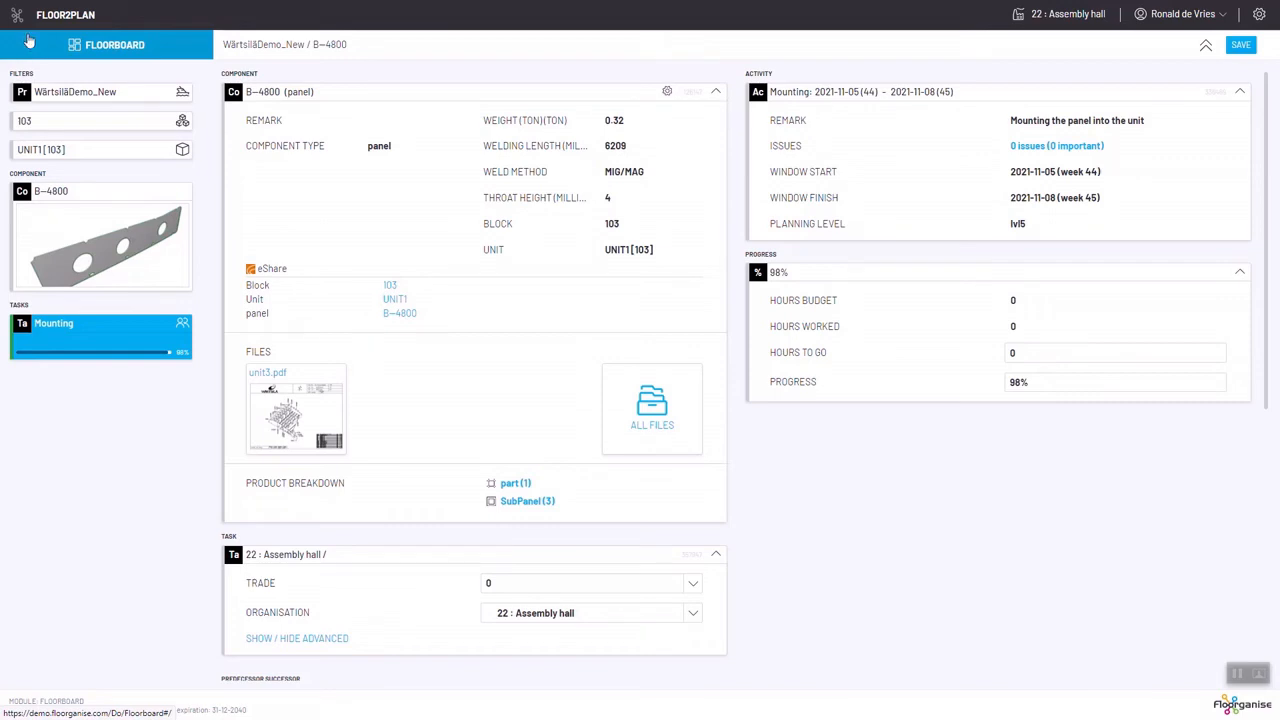
pyautogui.click(29, 40)
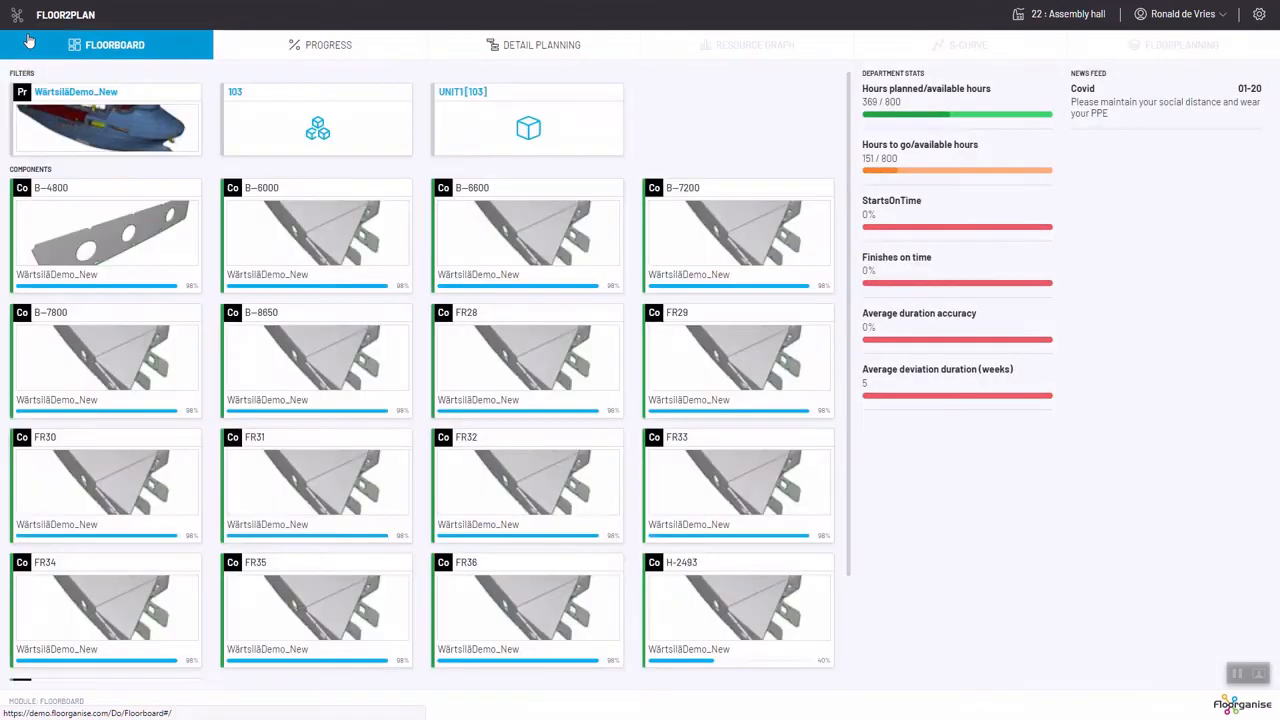
# Step: In the Planboard for Quality Control, assign the first QC Team employee to the Captains cabin tasks QC paint and QC insulation
pyautogui.click(17, 14)
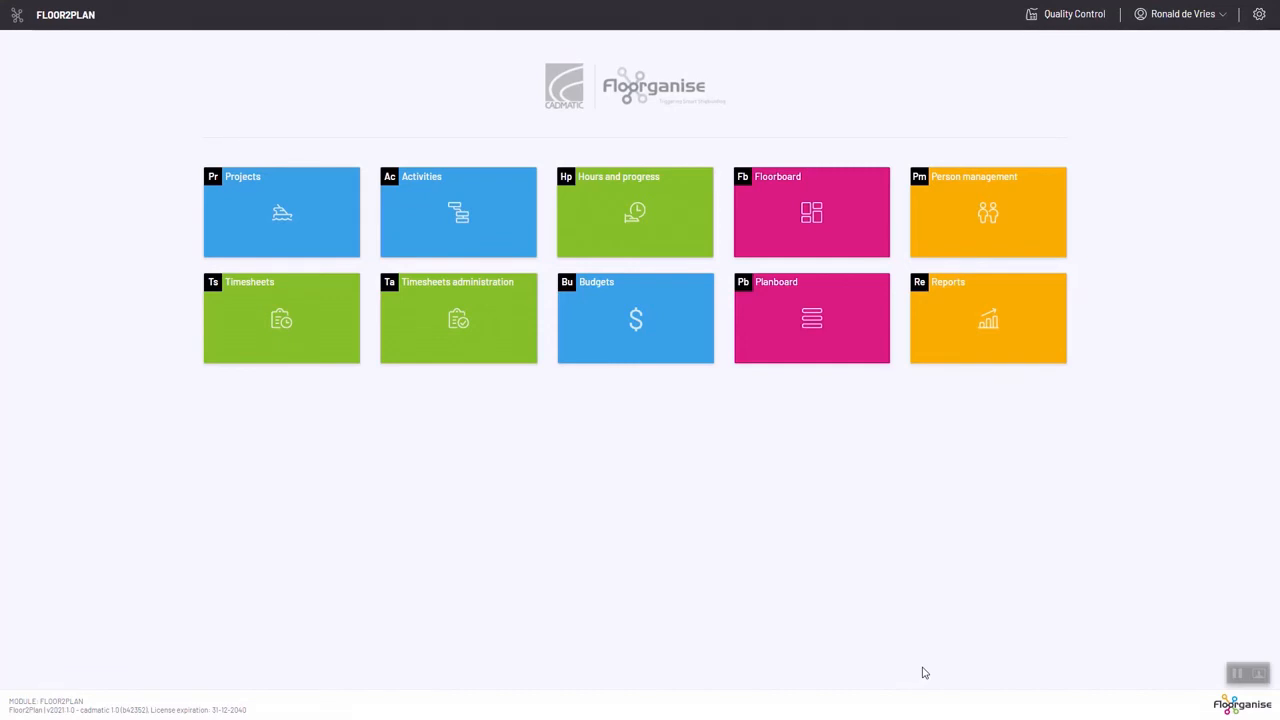
pyautogui.click(791, 310)
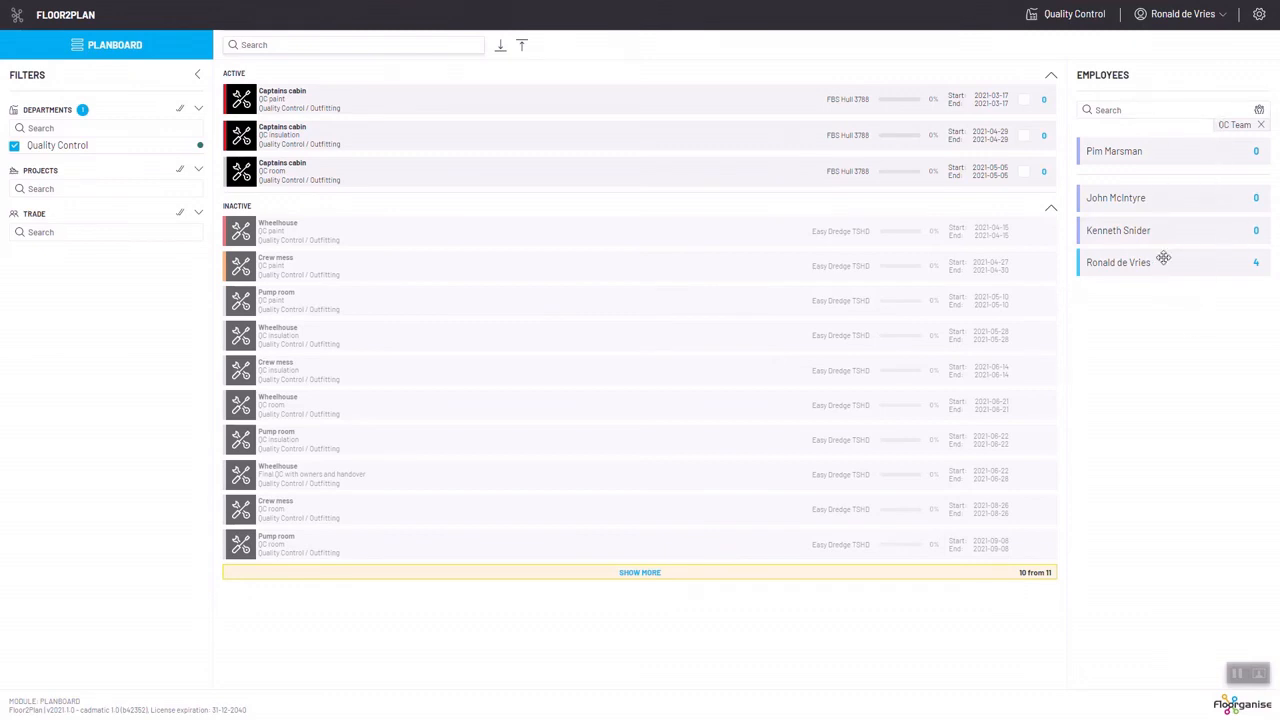
pyautogui.click(1123, 151)
pyautogui.moveTo(1123, 151); pyautogui.dragTo(718, 92)
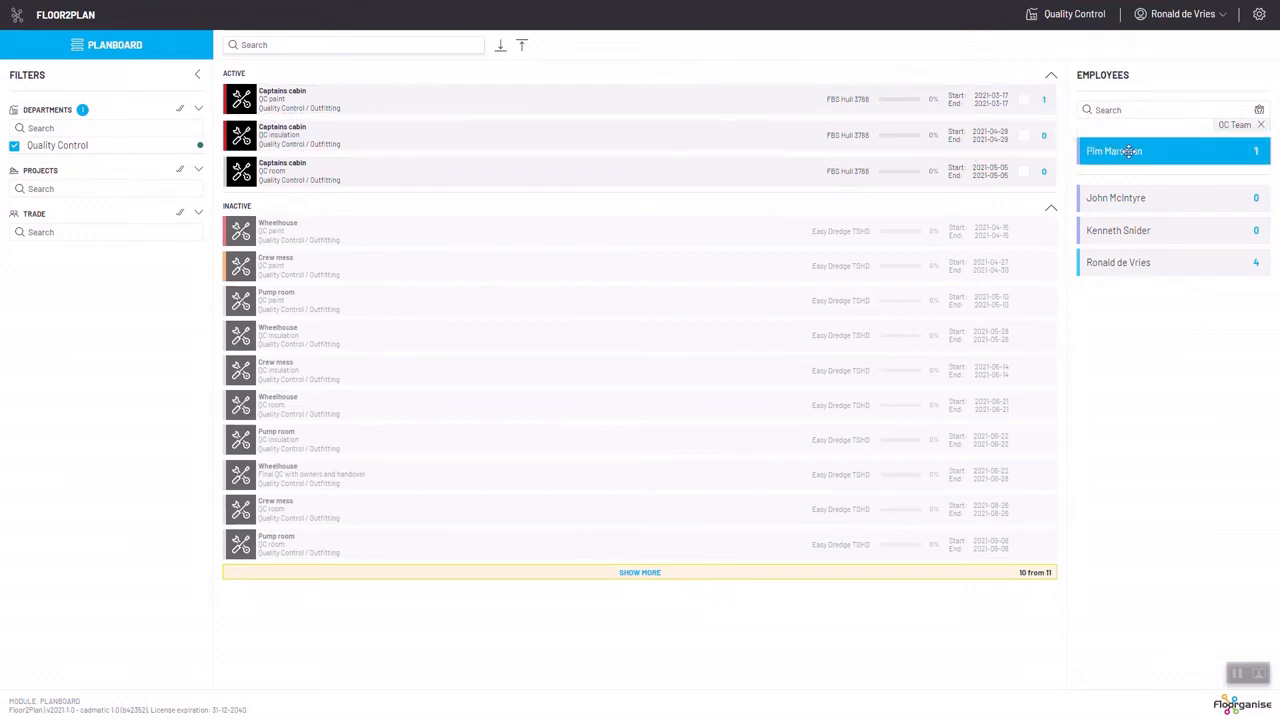
pyautogui.moveTo(1104, 157); pyautogui.dragTo(935, 142)
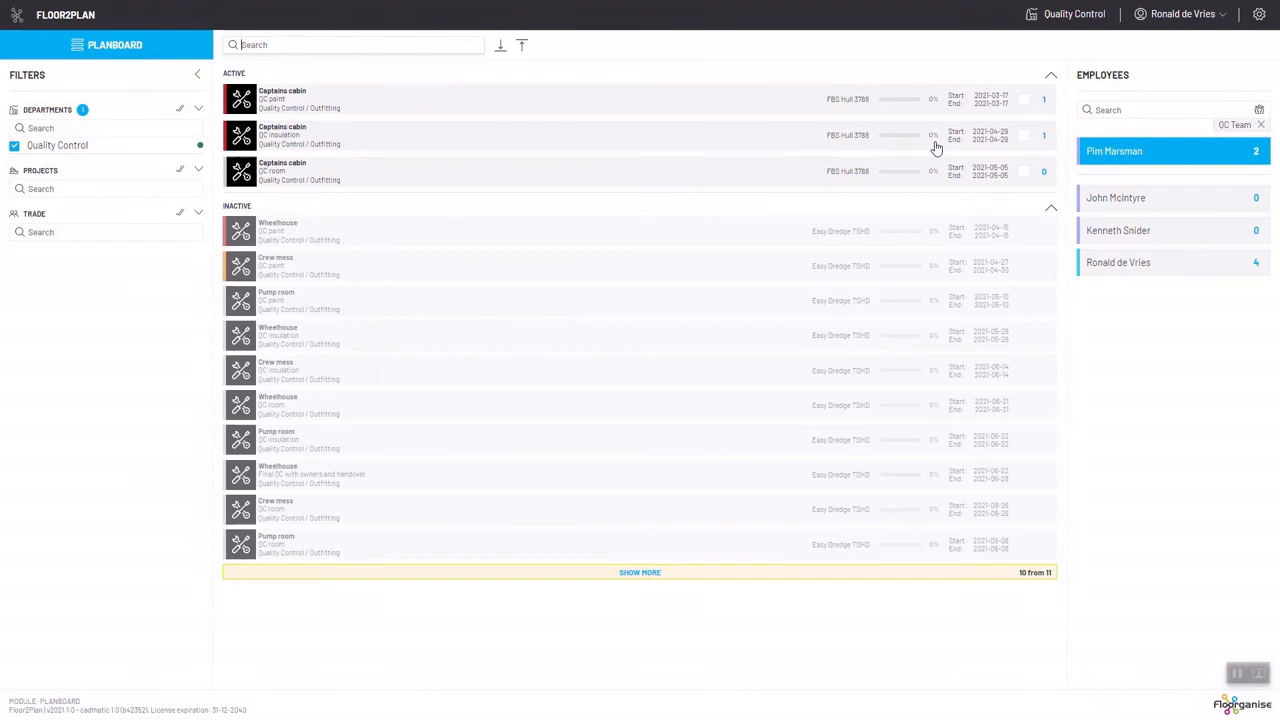
# Step: Check who is assigned to the Captains cabin QC insulation task and review that employee's allocated task list
pyautogui.click(1044, 137)
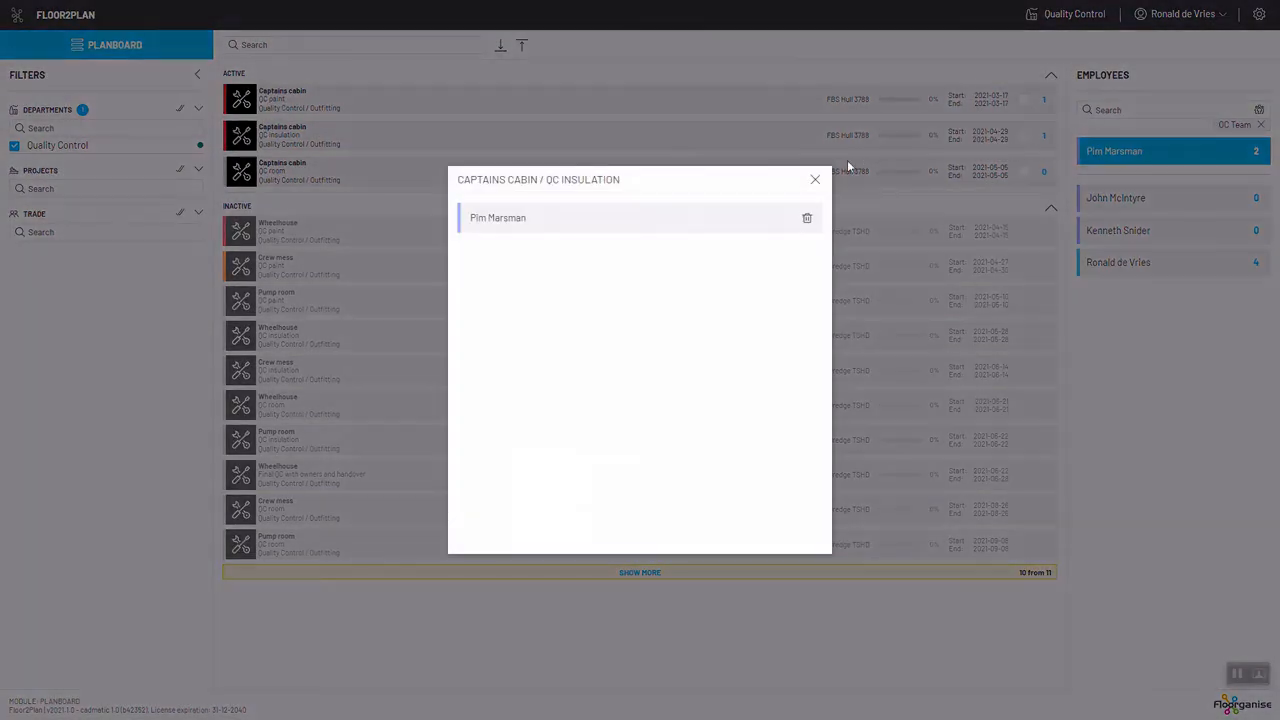
pyautogui.click(818, 181)
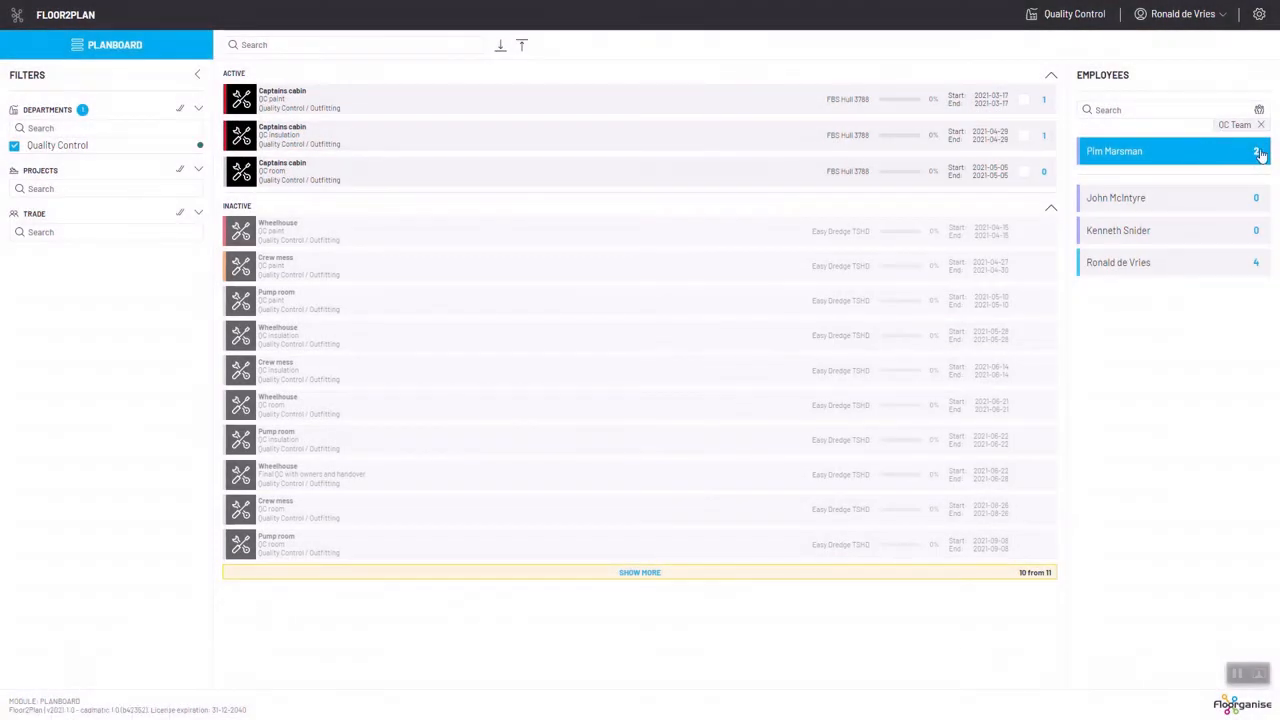
pyautogui.click(1257, 151)
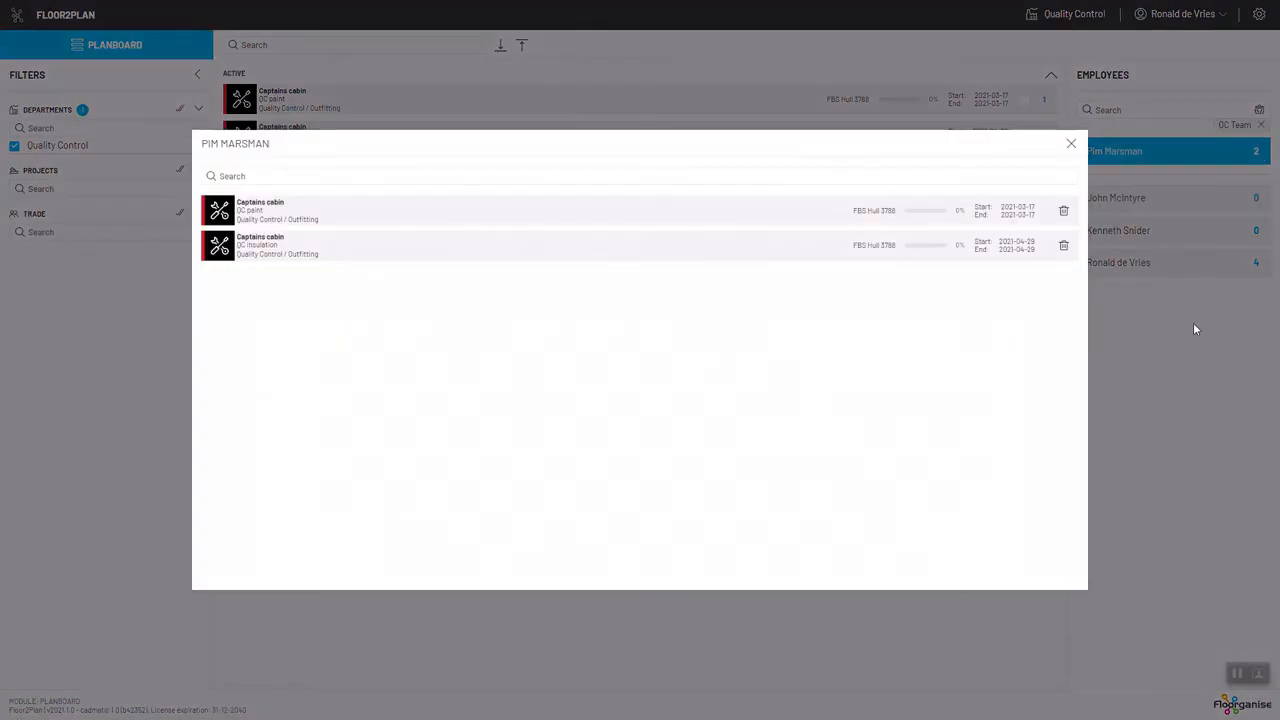
pyautogui.click(1071, 143)
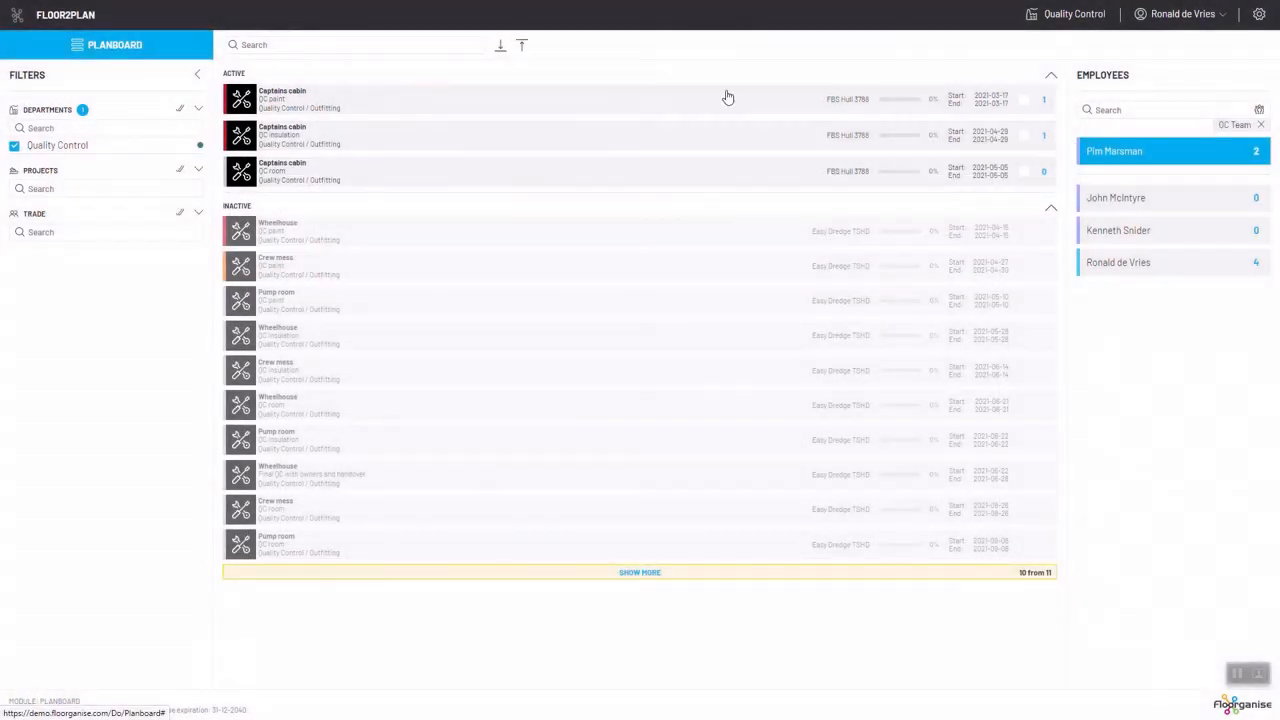
# Step: Sign out and log in as the assigned employee, filling in that employee's saved username and password
pyautogui.click(17, 15)
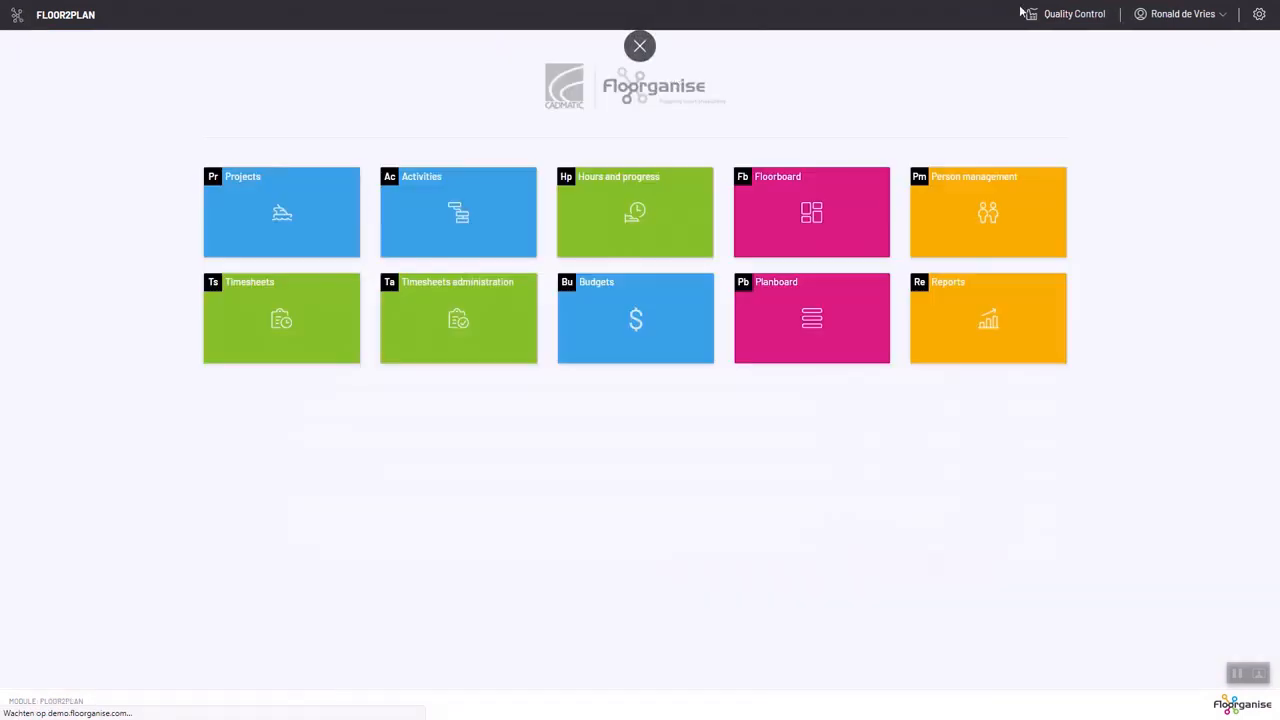
pyautogui.click(1185, 14)
pyautogui.click(1133, 184)
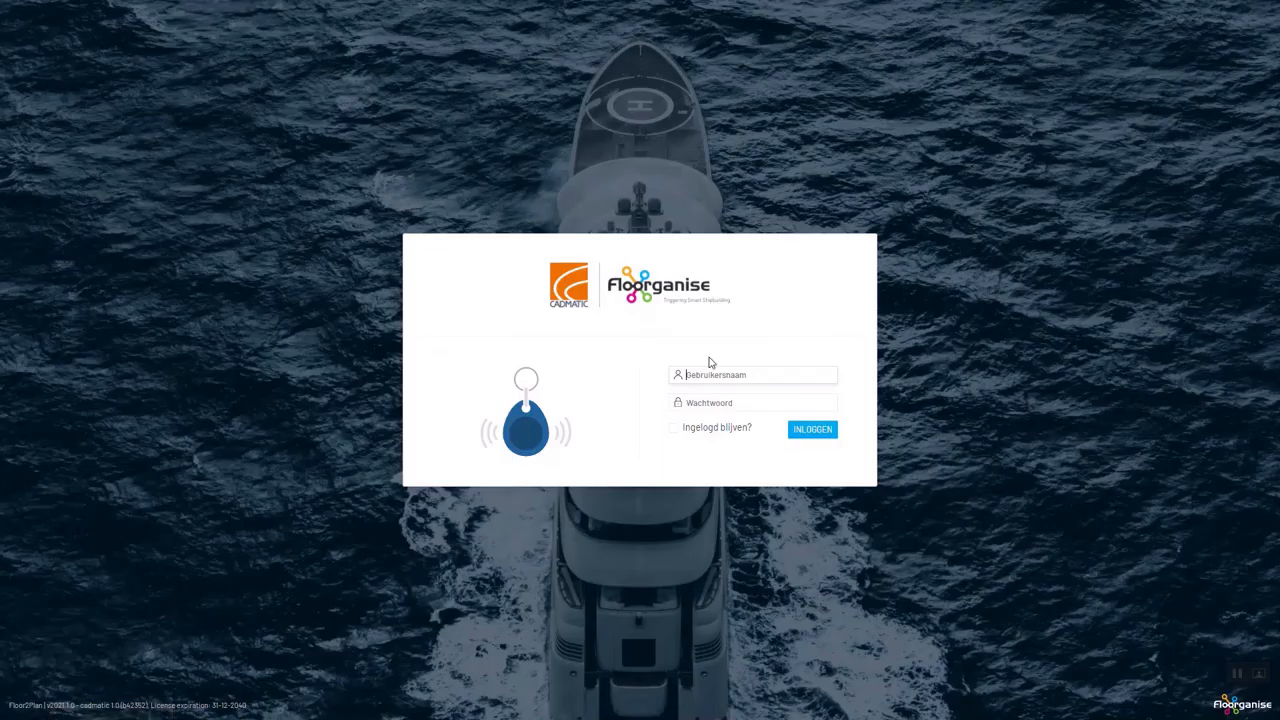
pyautogui.click(736, 375)
pyautogui.hotkey('ctrl', 'a')
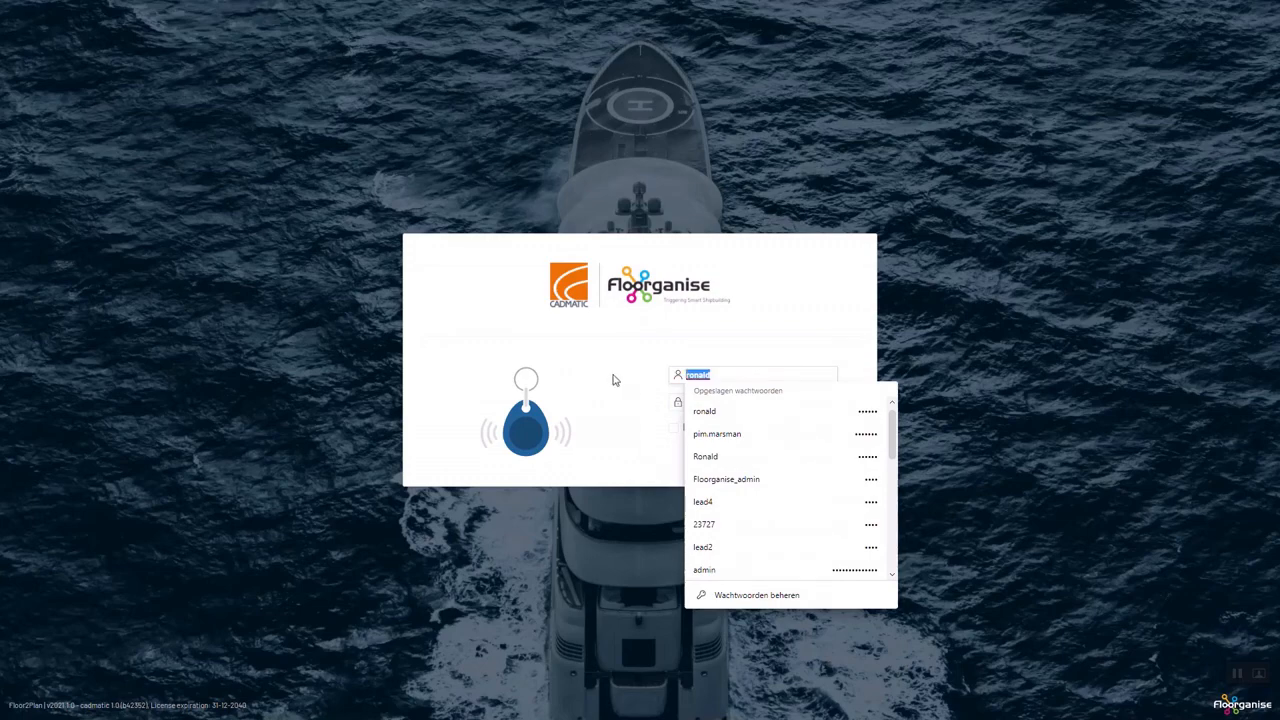
pyautogui.write('p')
pyautogui.press('Down')
pyautogui.press('Return')
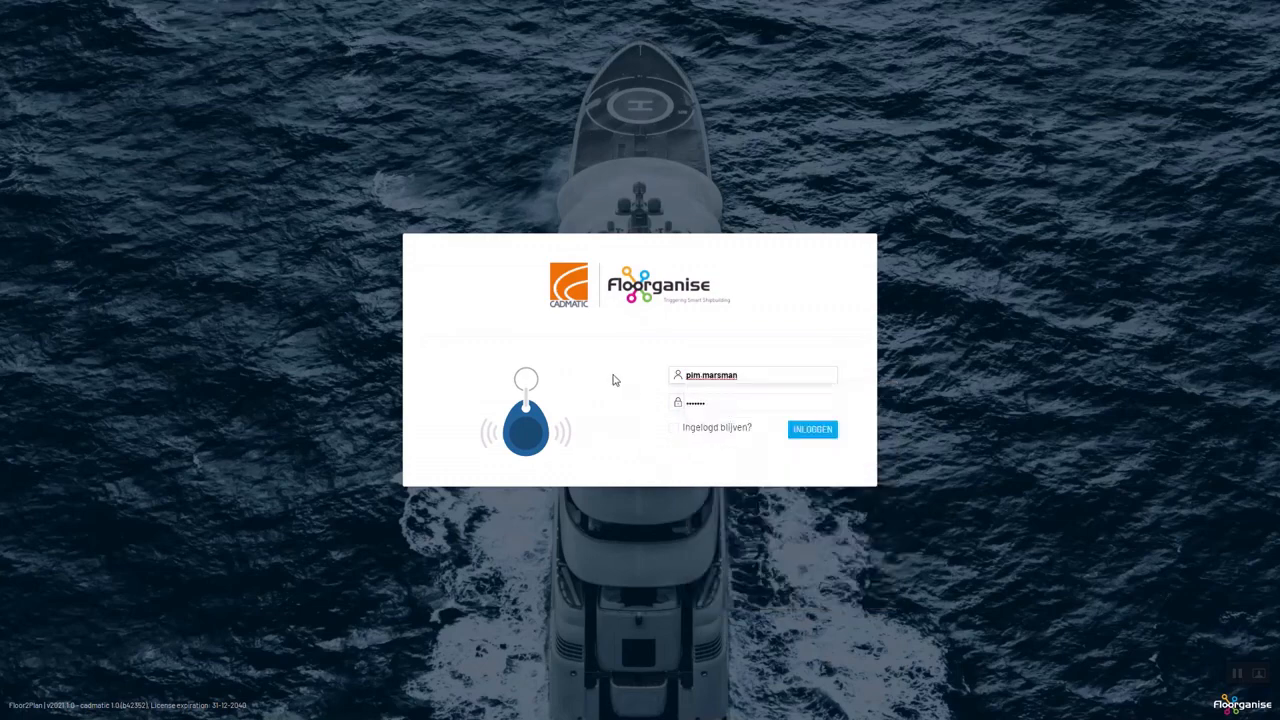
pyautogui.press('Return')
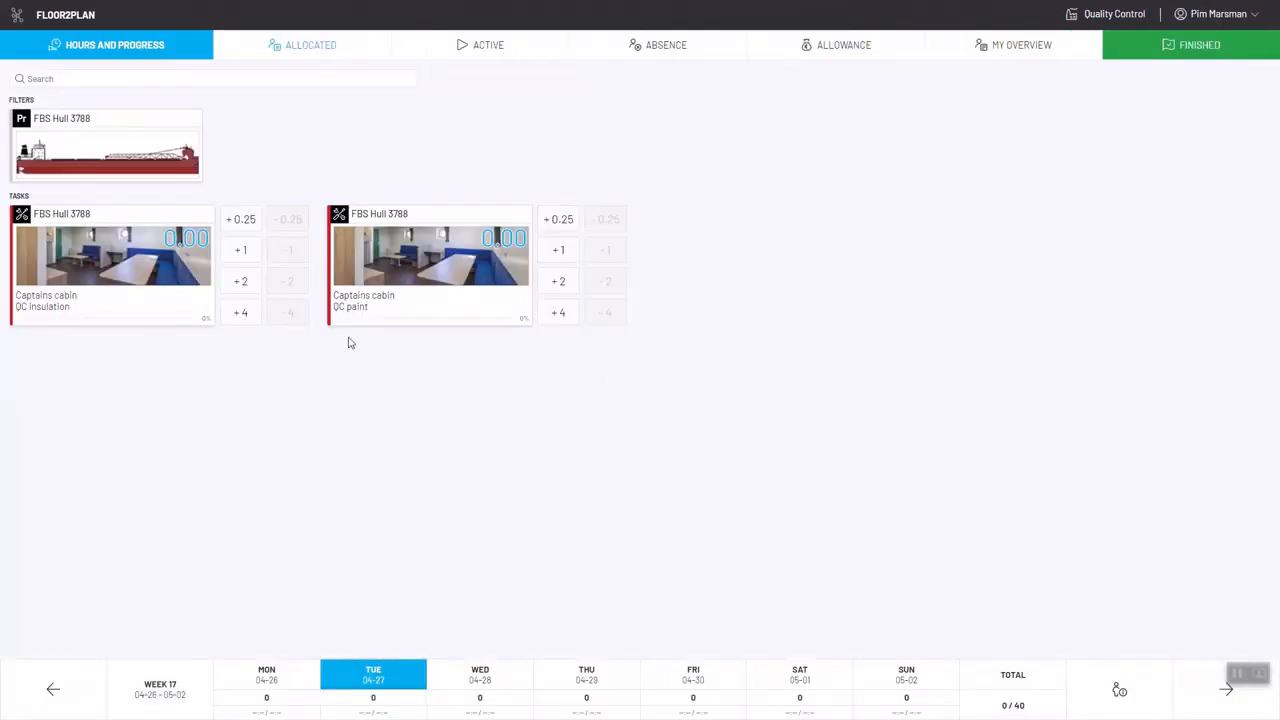
# Step: Book 4 hours each on Captains cabin QC paint and QC insulation for Tuesday 04-27 and finish the hours entry
pyautogui.click(557, 316)
pyautogui.click(240, 314)
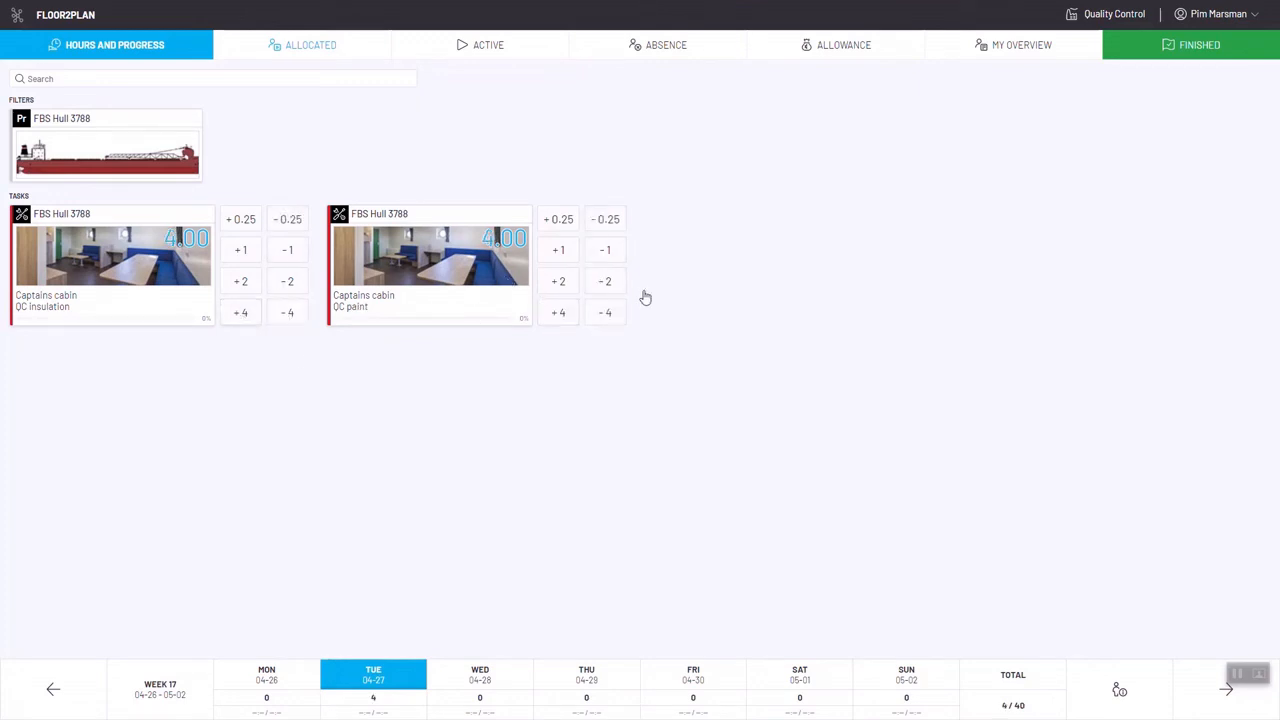
pyautogui.click(1204, 55)
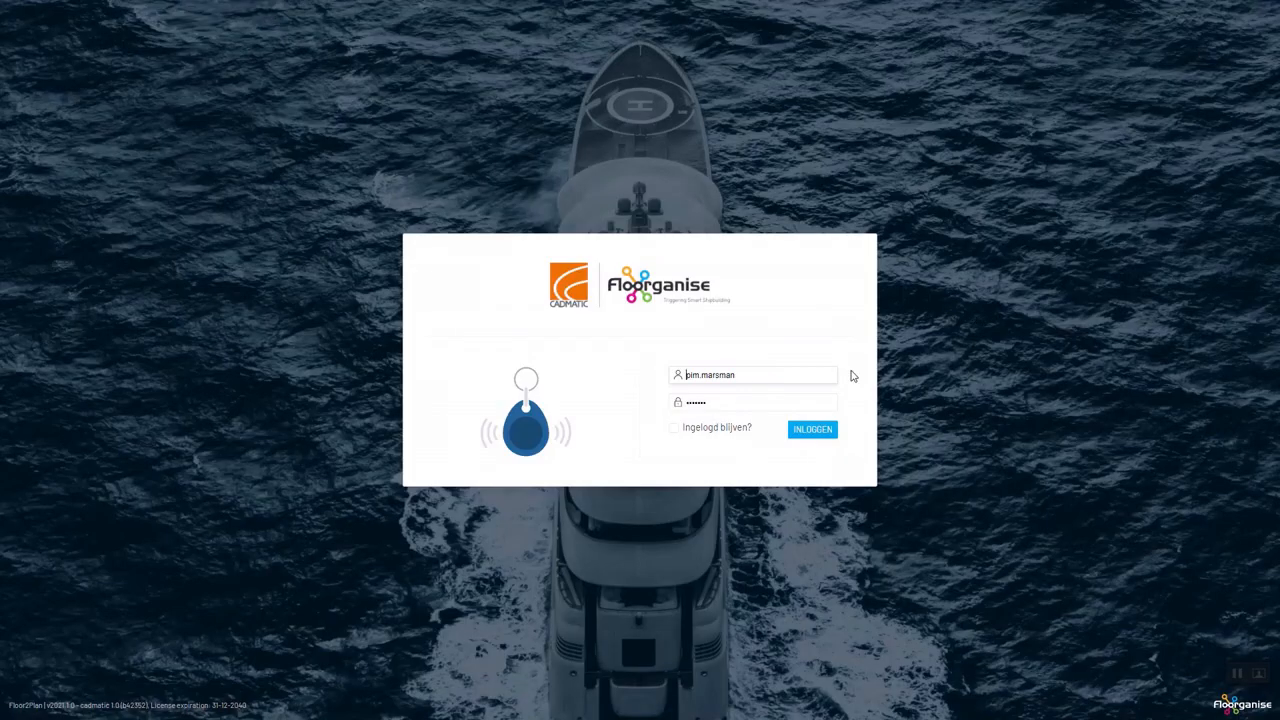
# Step: Log back in as the original user with the saved username and password
pyautogui.doubleClick(795, 374)
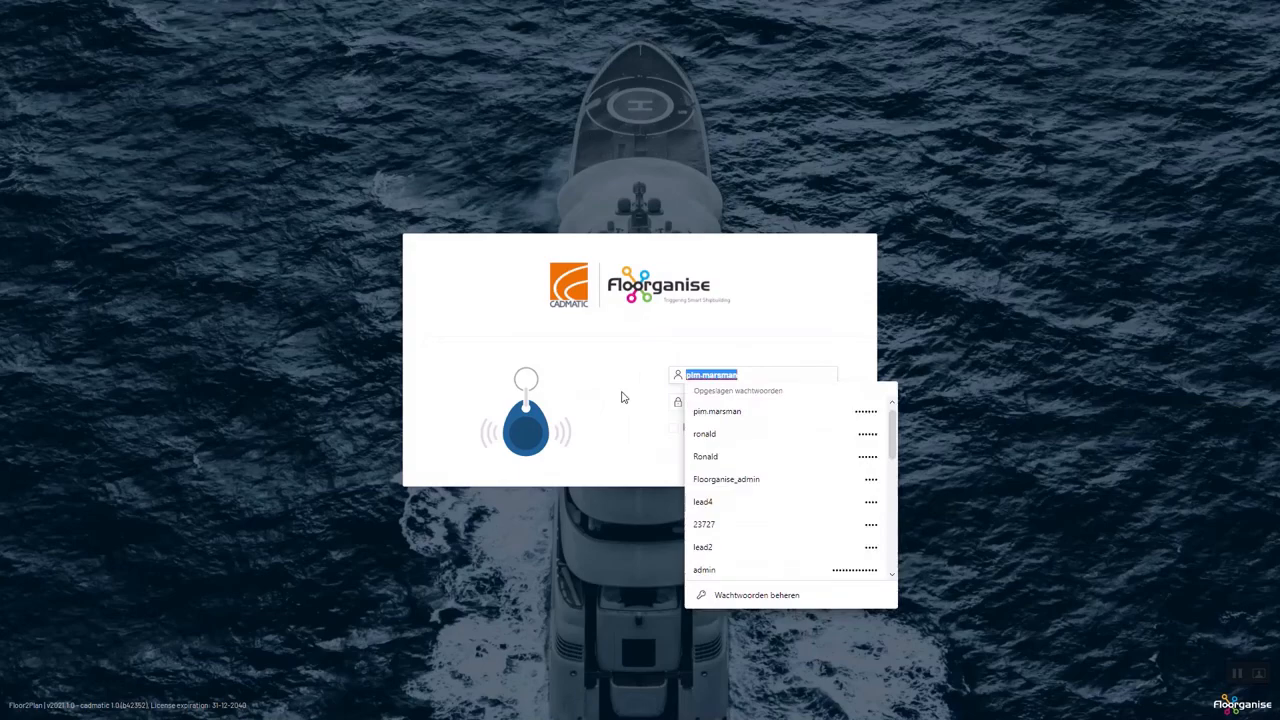
pyautogui.write('ron')
pyautogui.press('Down')
pyautogui.press('Return')
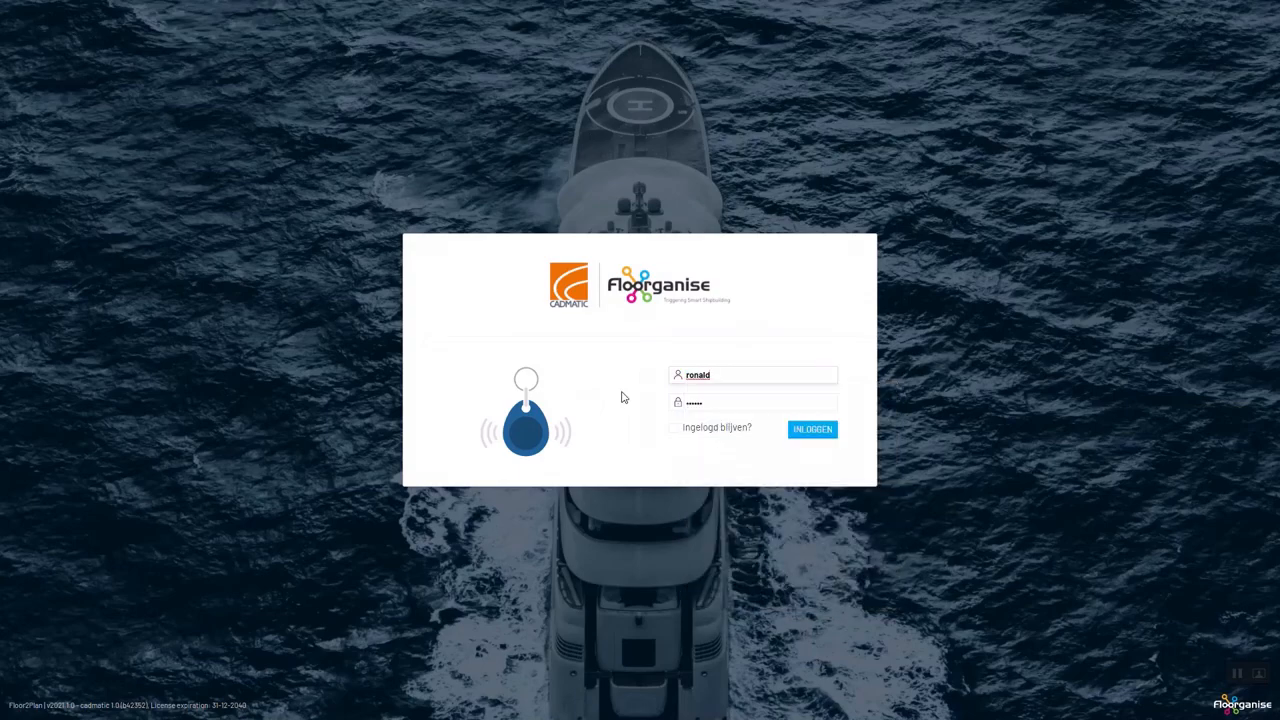
pyautogui.press('Return')
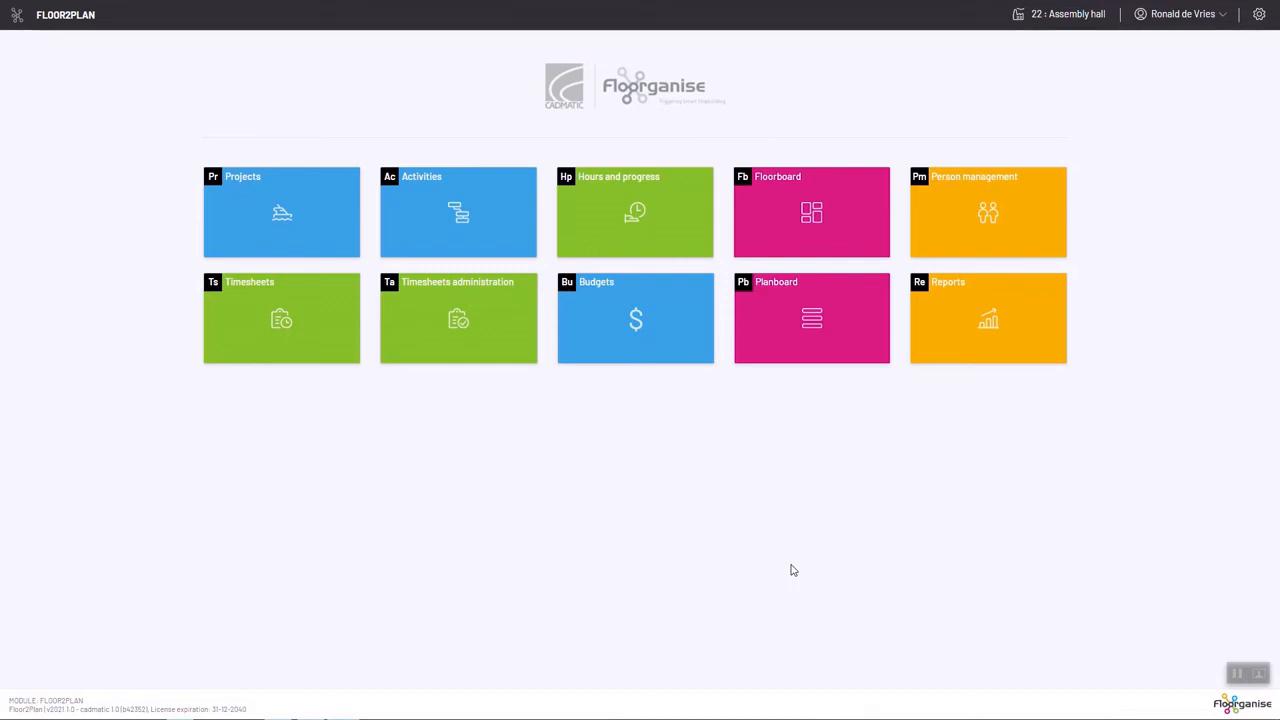
# Step: Review the assigned employee's week 17 timesheet, save and close it, and return to the home page
pyautogui.click(319, 339)
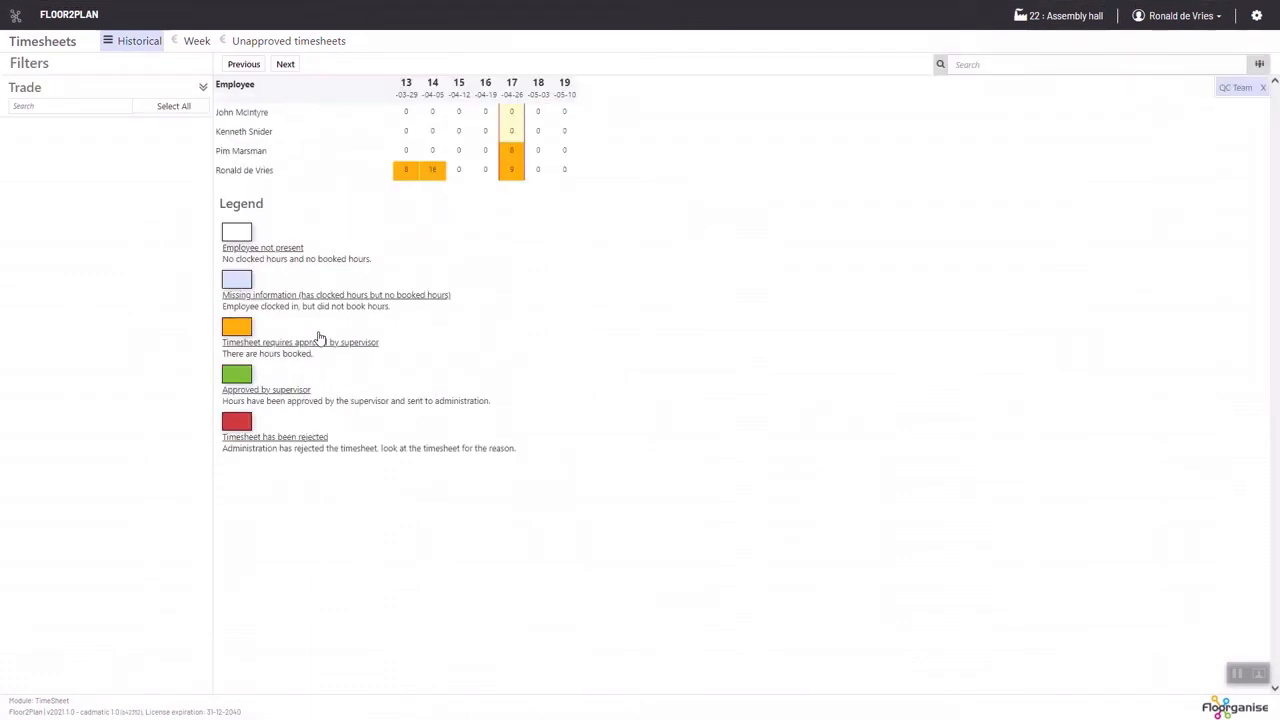
pyautogui.click(510, 153)
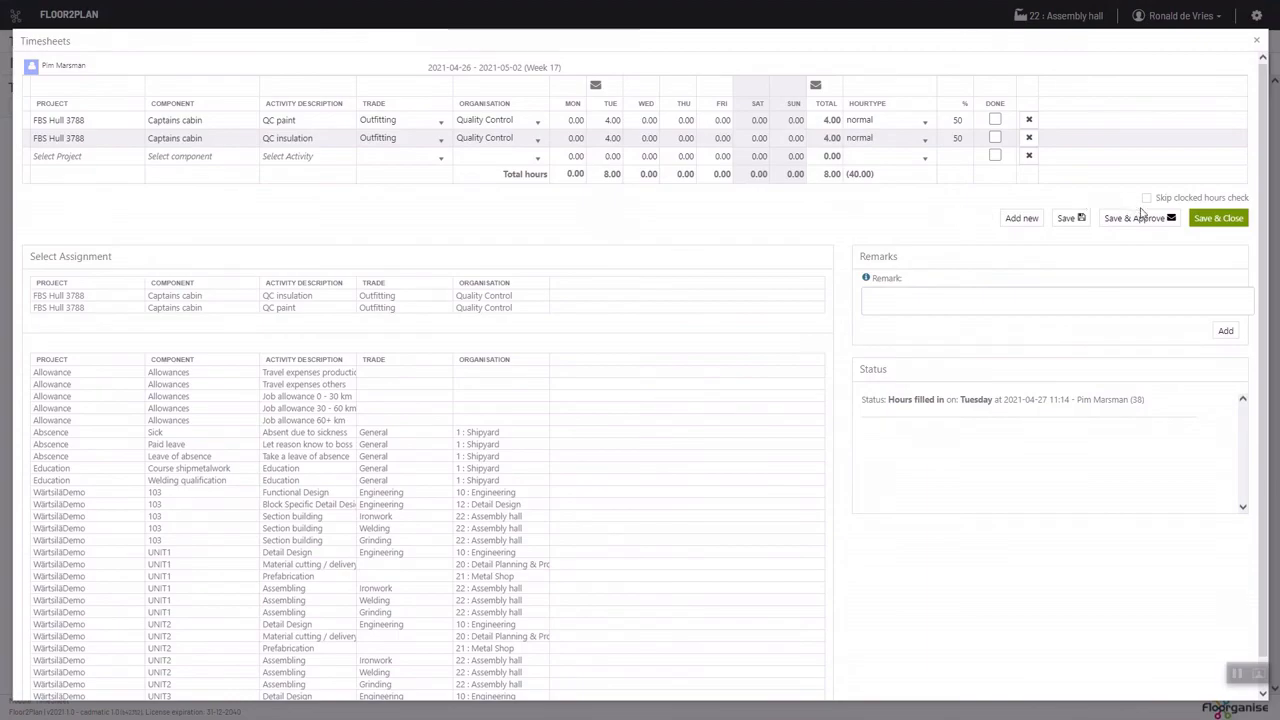
pyautogui.click(1224, 217)
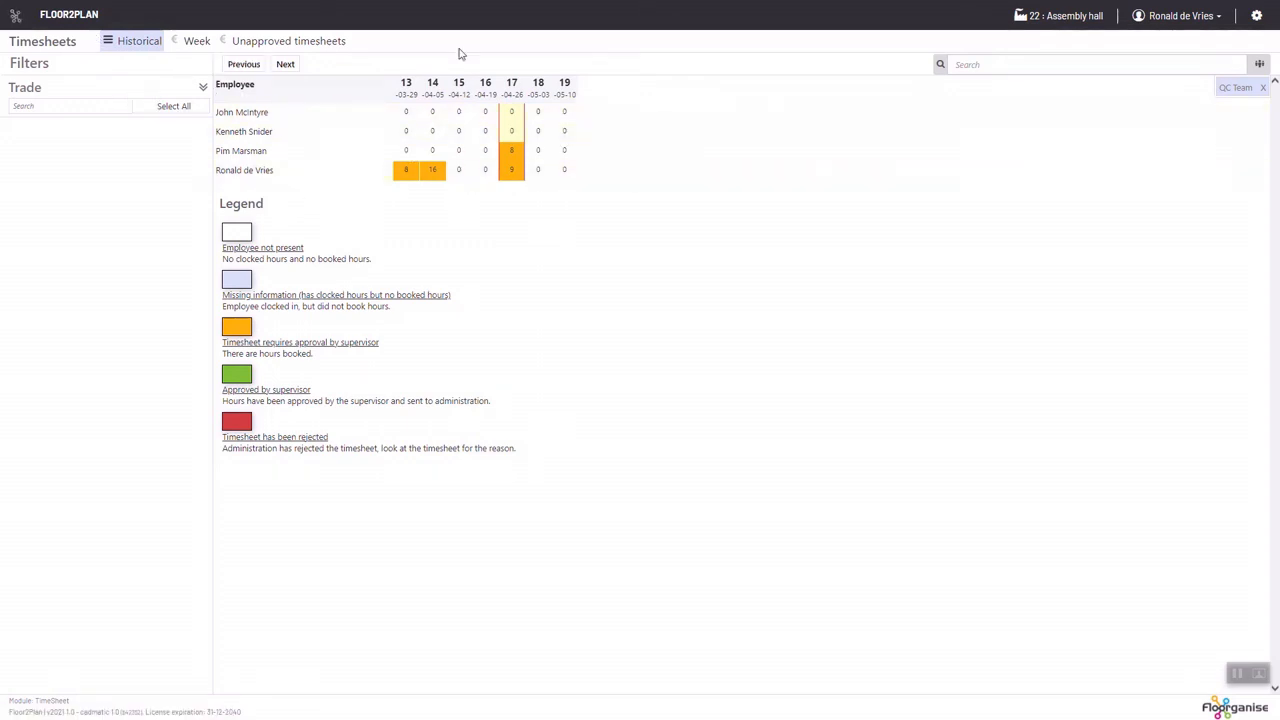
pyautogui.click(15, 17)
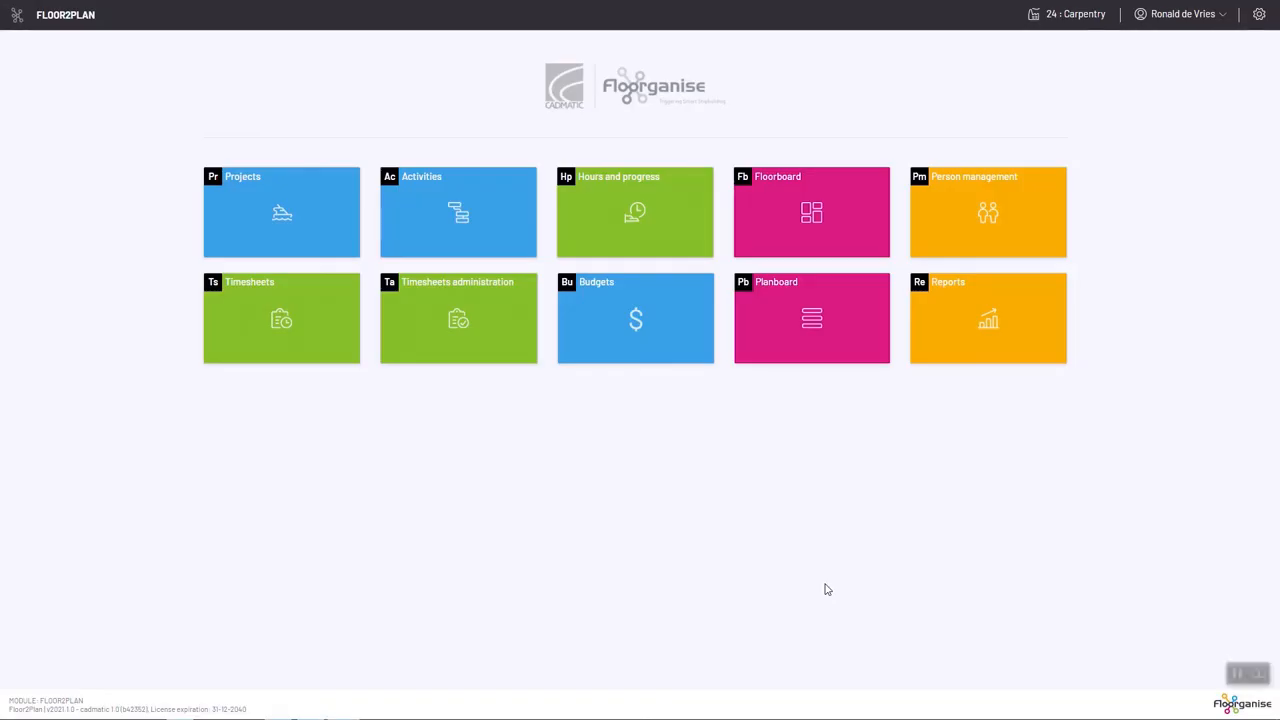
# Step: Load the activities Gantt chart and review the Crew mess Technical outfit date changes awaiting approval, without approving them
pyautogui.click(456, 215)
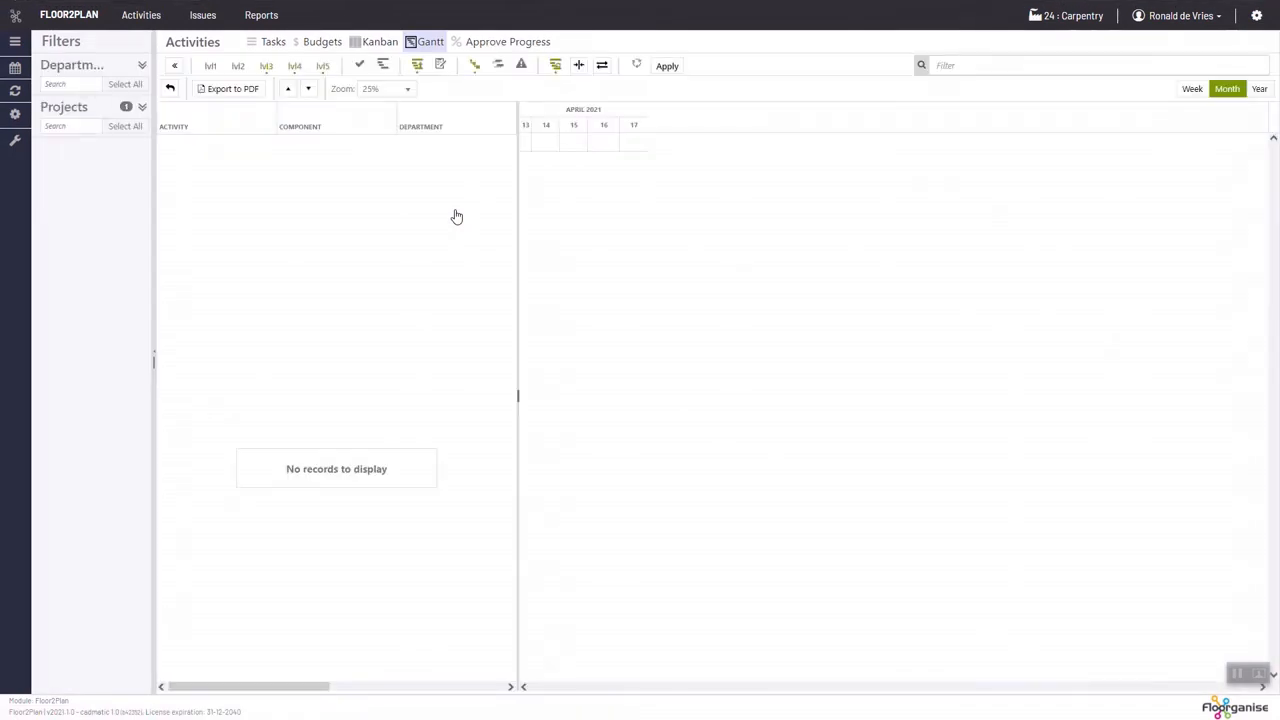
pyautogui.click(678, 67)
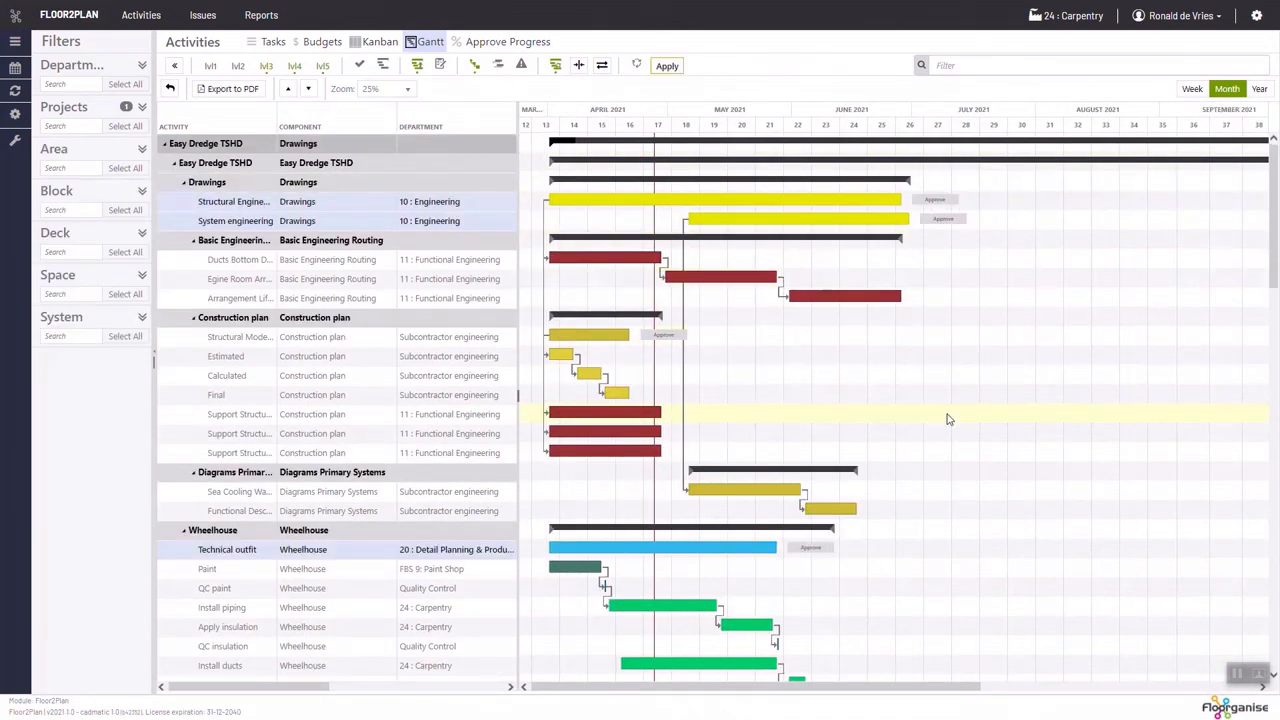
pyautogui.scroll(-3, 912, 450)
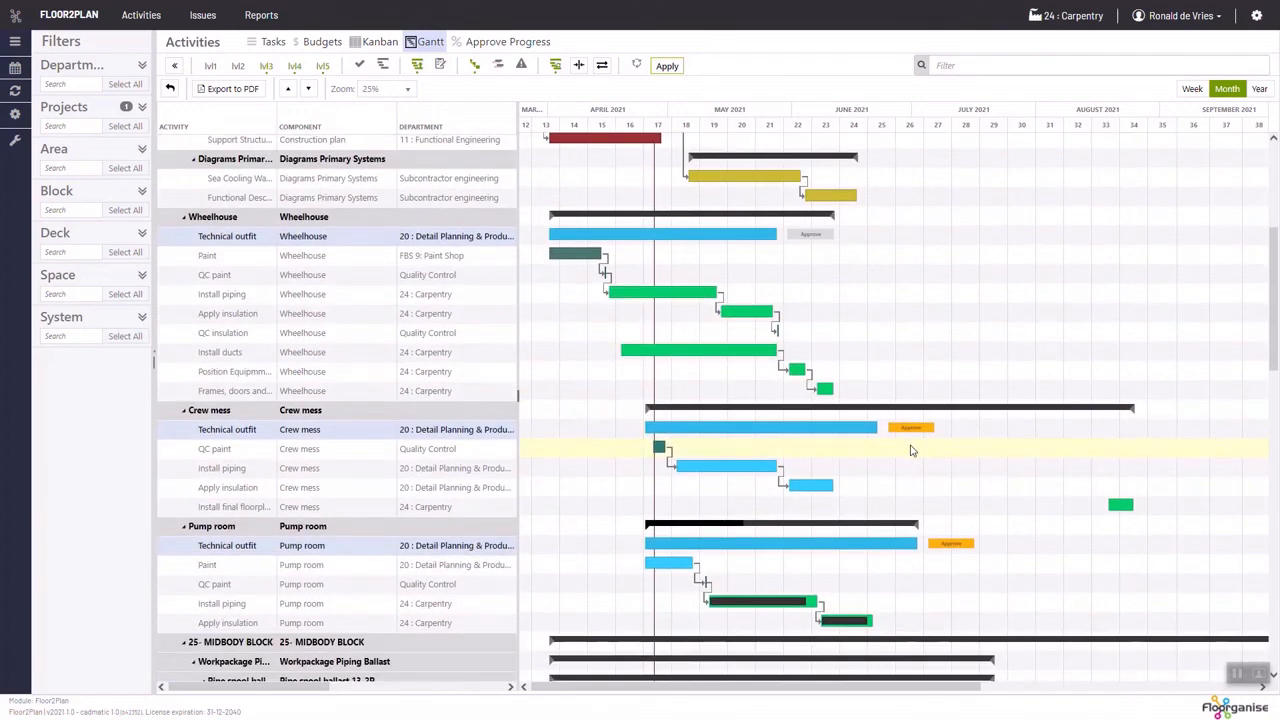
pyautogui.scroll(-2, 912, 450)
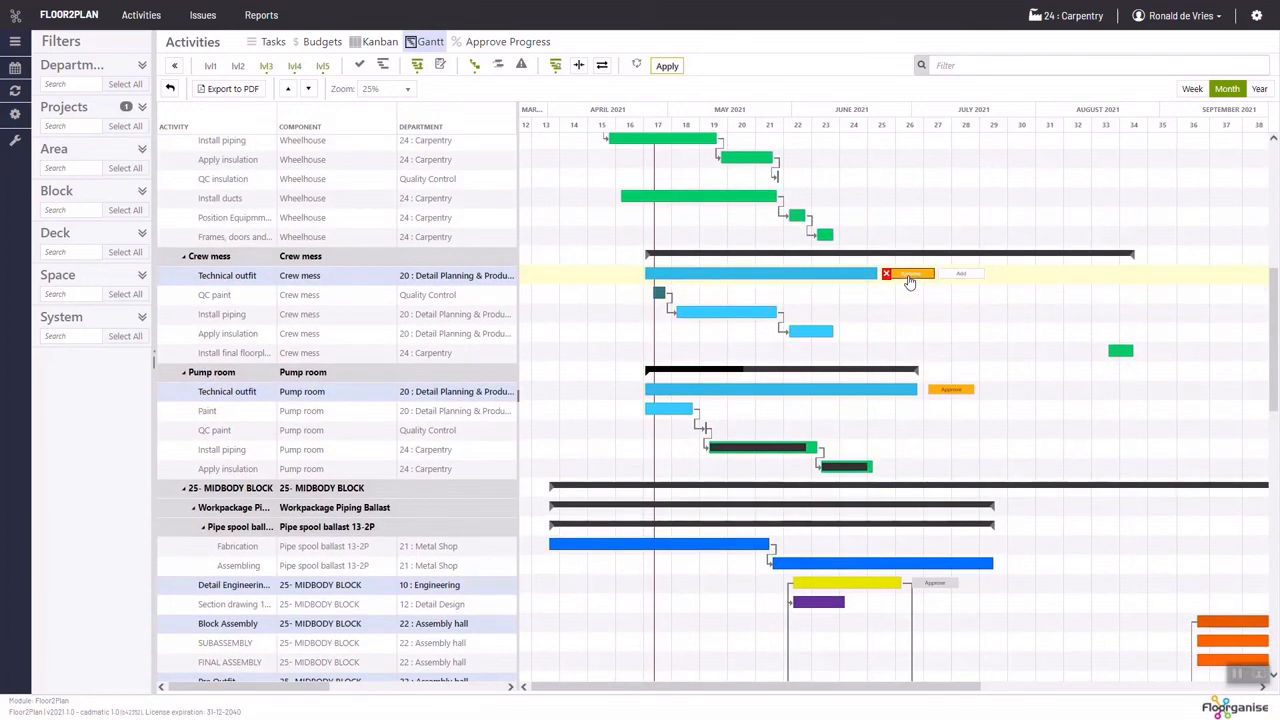
pyautogui.click(910, 275)
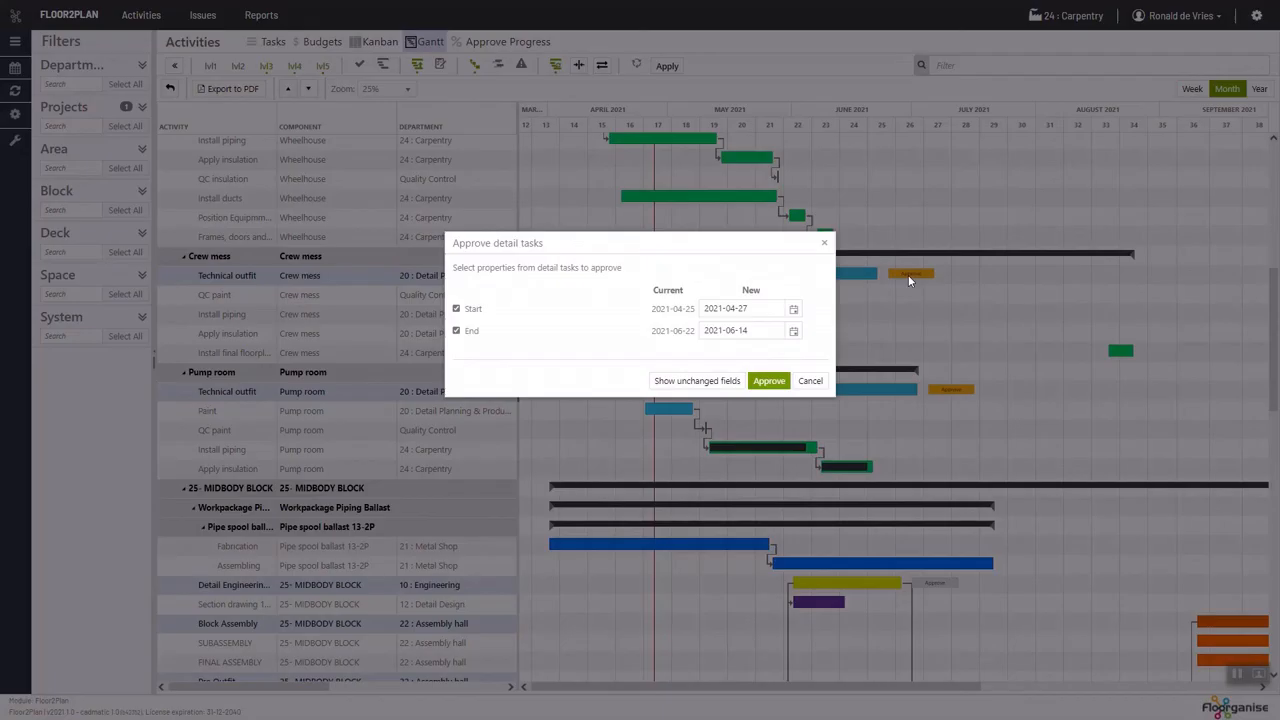
pyautogui.click(810, 381)
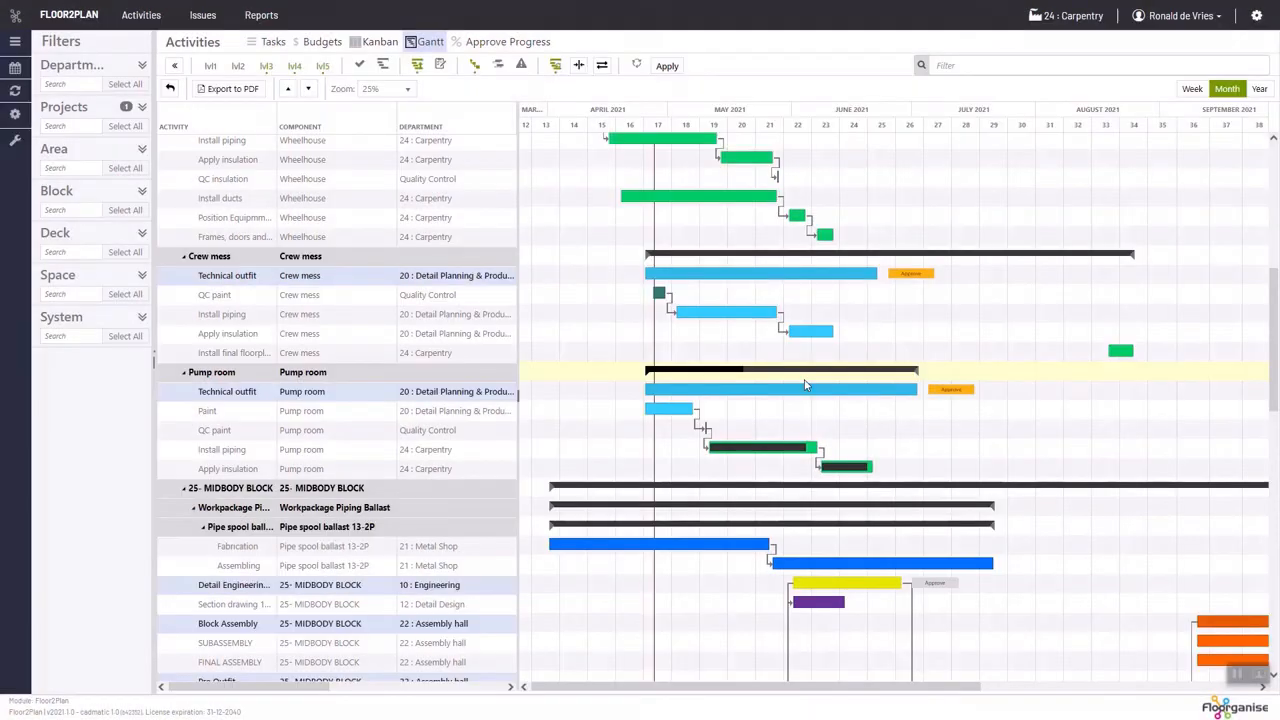
# Step: Review the Pump room Technical outfit changes awaiting approval without approving them, and look through the remaining Gantt activities
pyautogui.scroll(-3, 930, 390)
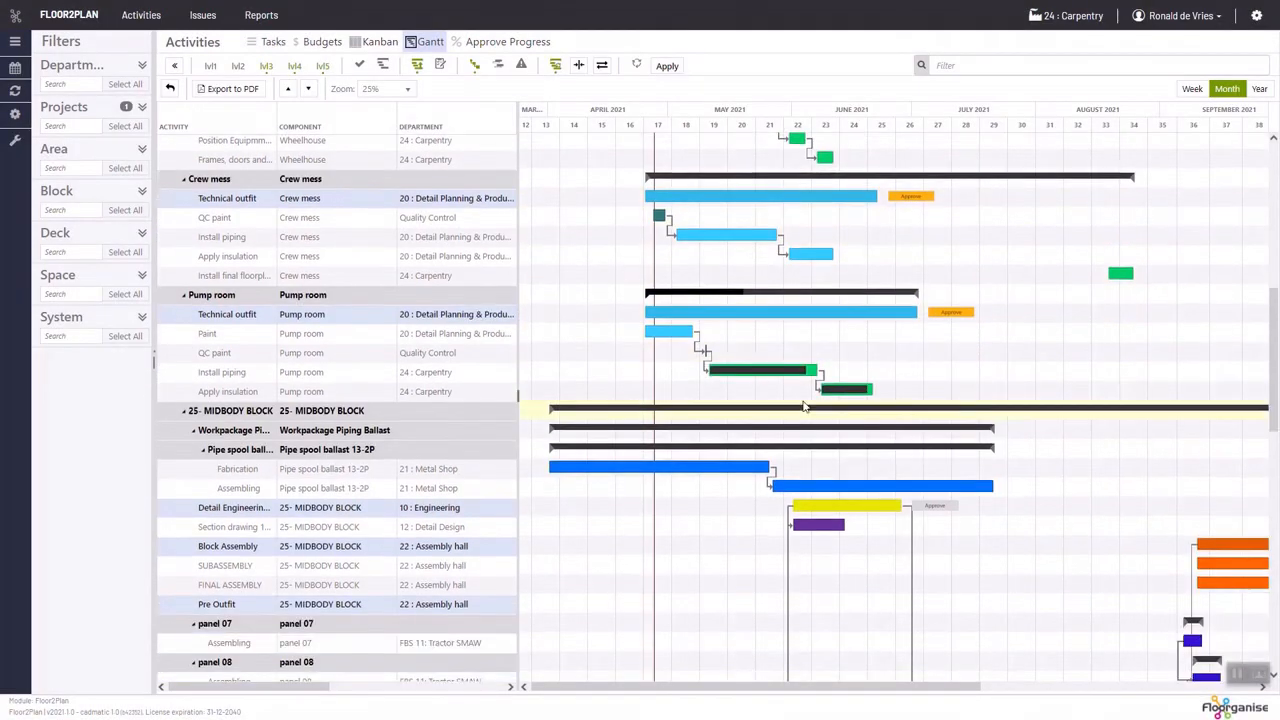
pyautogui.click(946, 240)
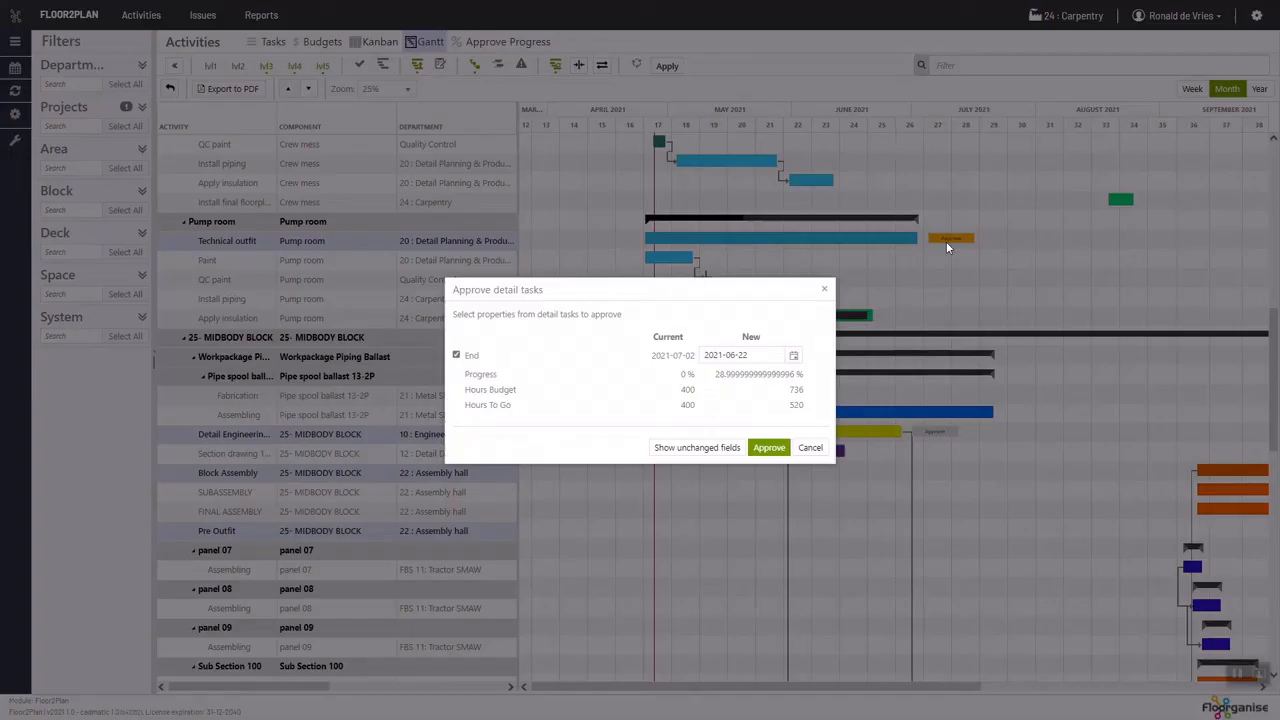
pyautogui.click(809, 450)
pyautogui.scroll(-4, 841, 560)
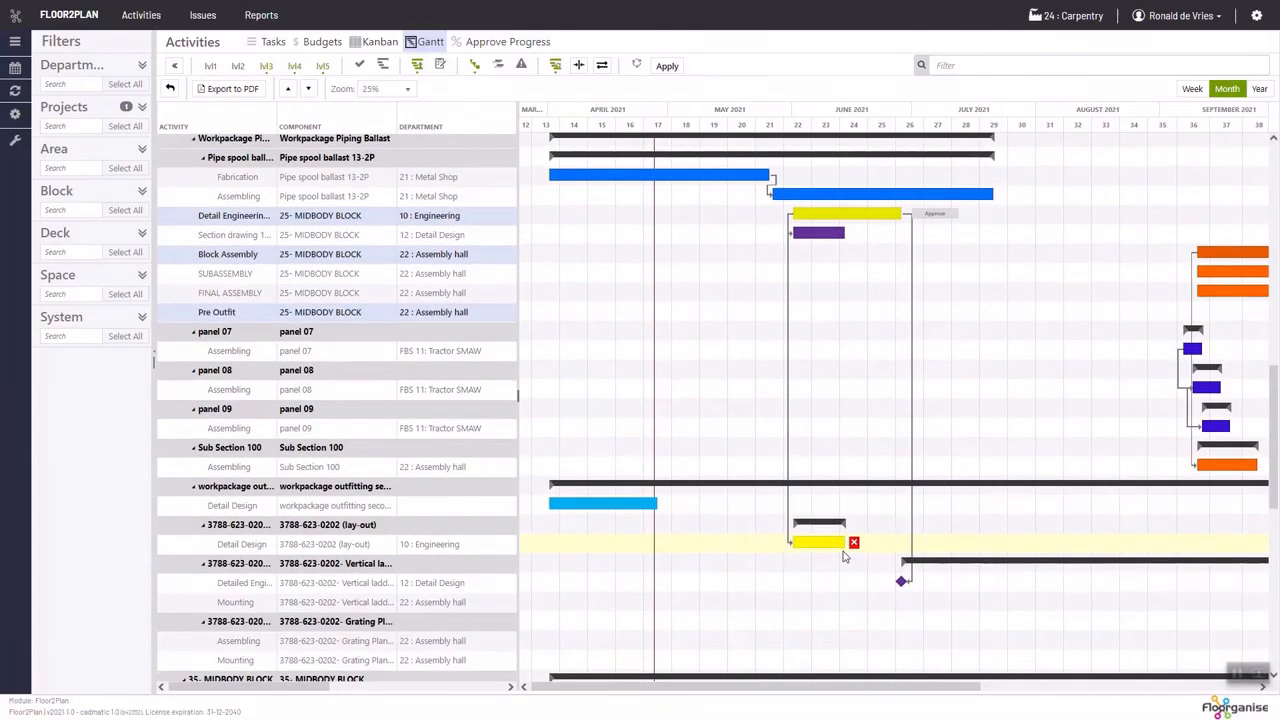
pyautogui.hscroll(1, 845, 556)
pyautogui.scroll(15, 785, 400)
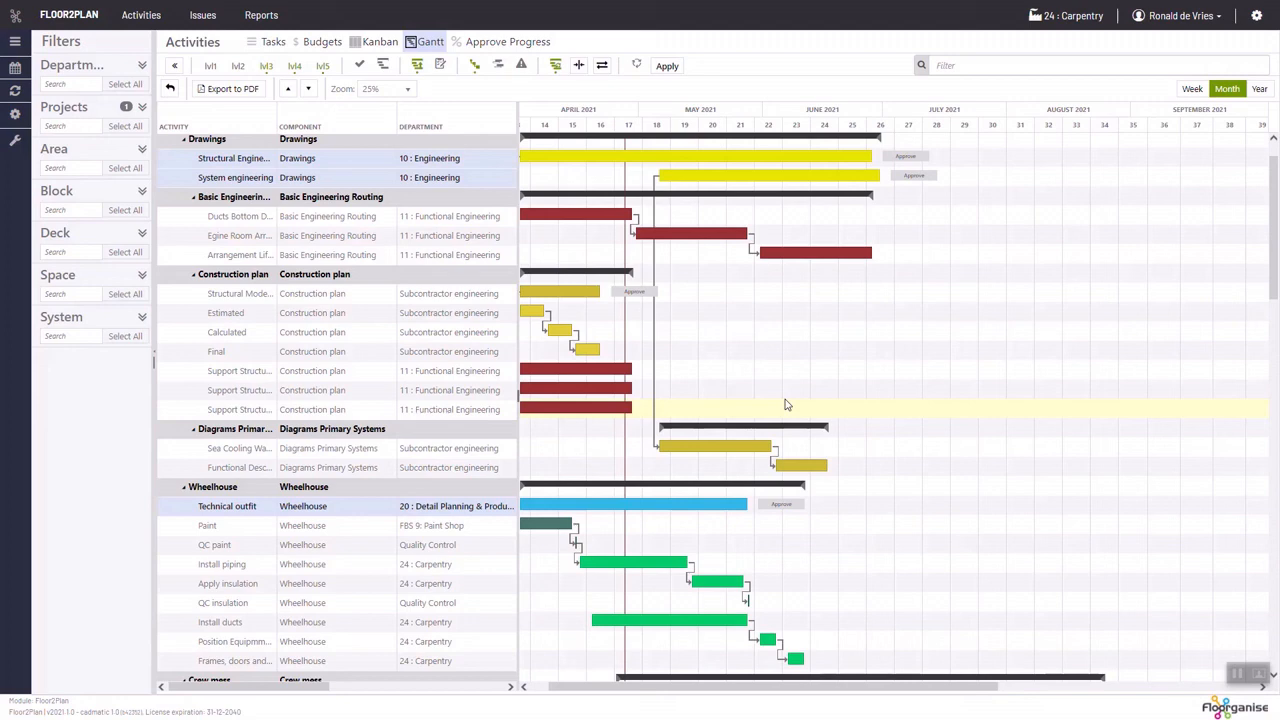
# Step: Examine the KPI reports for project FBS Hull 3788 and department 22 : Assembly hall
pyautogui.click(15, 20)
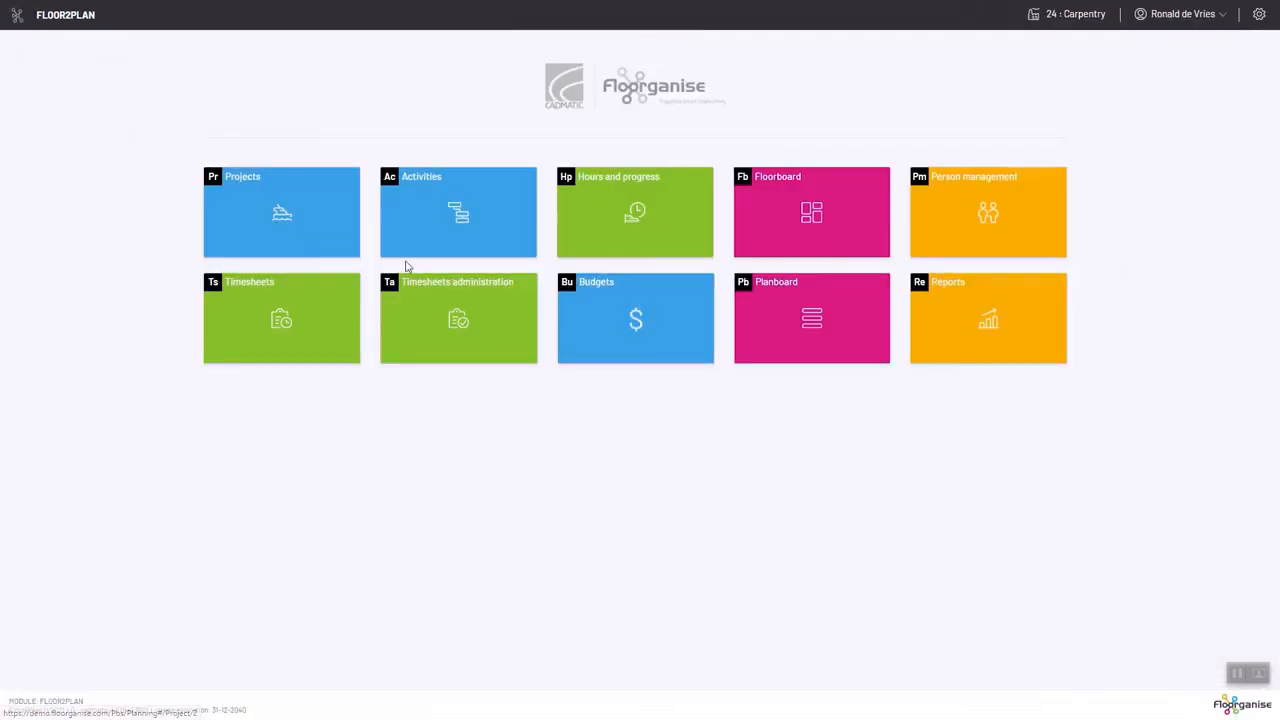
pyautogui.click(956, 336)
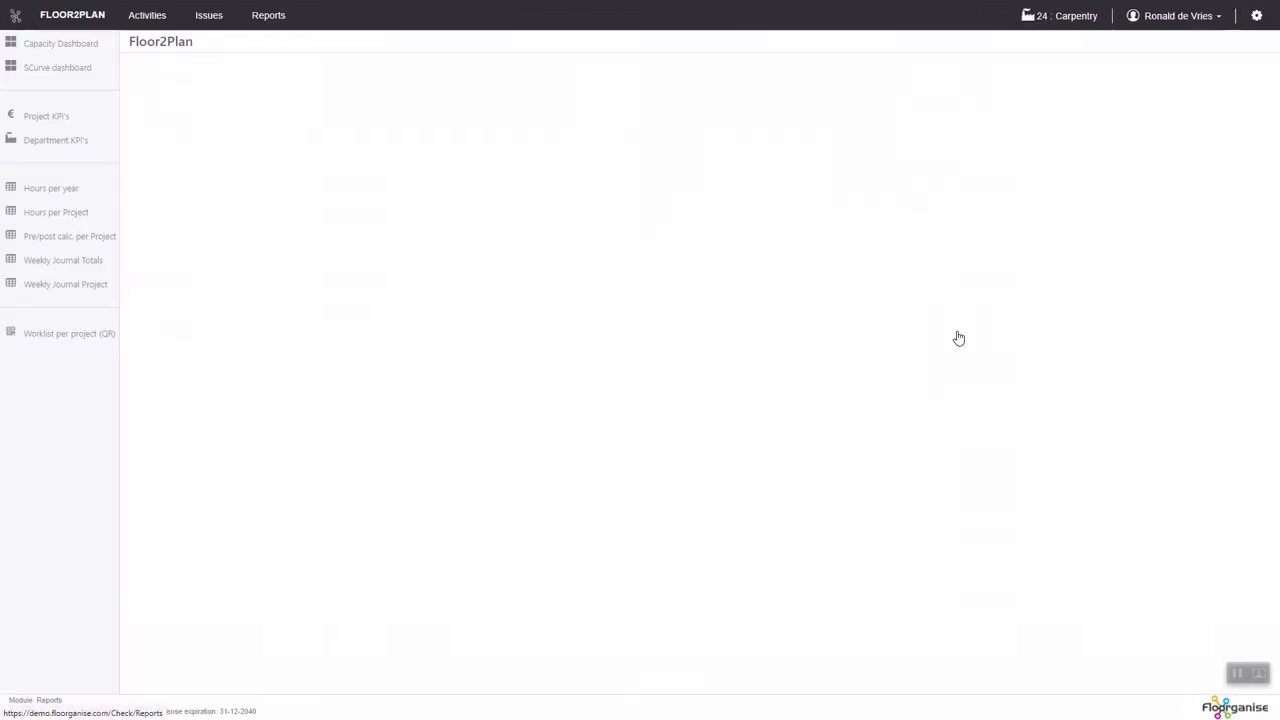
pyautogui.click(70, 119)
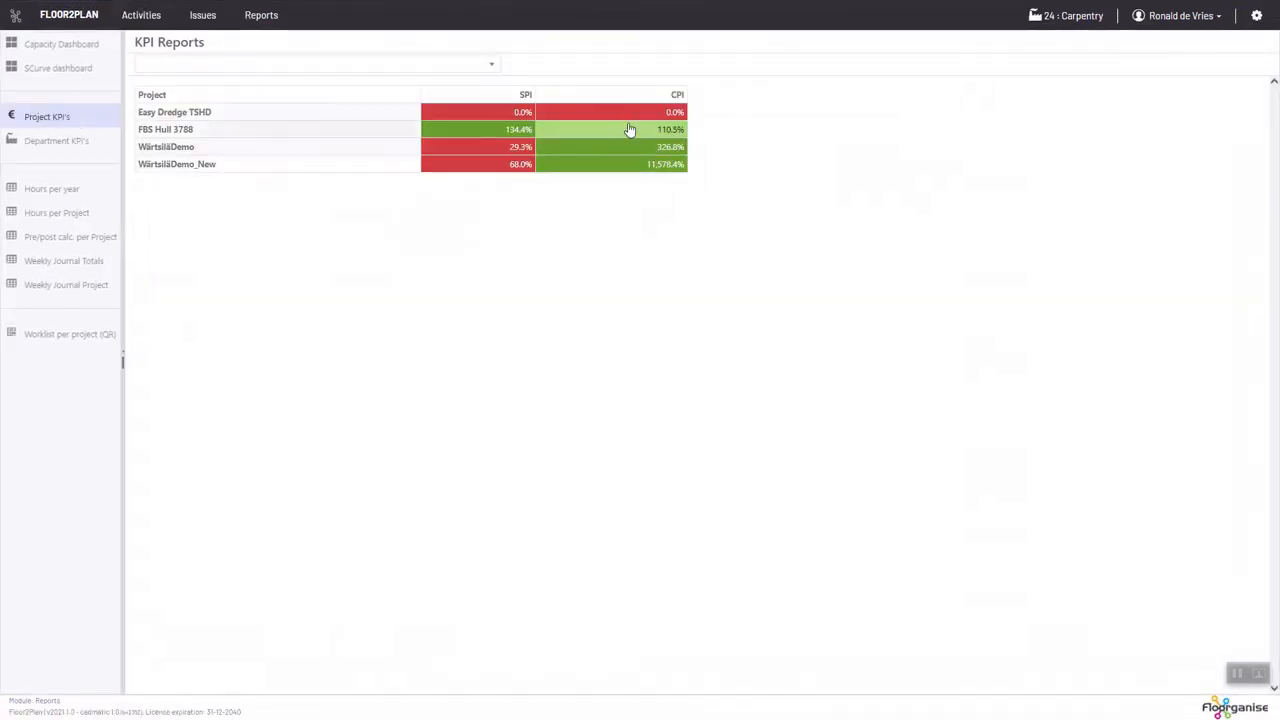
pyautogui.click(630, 130)
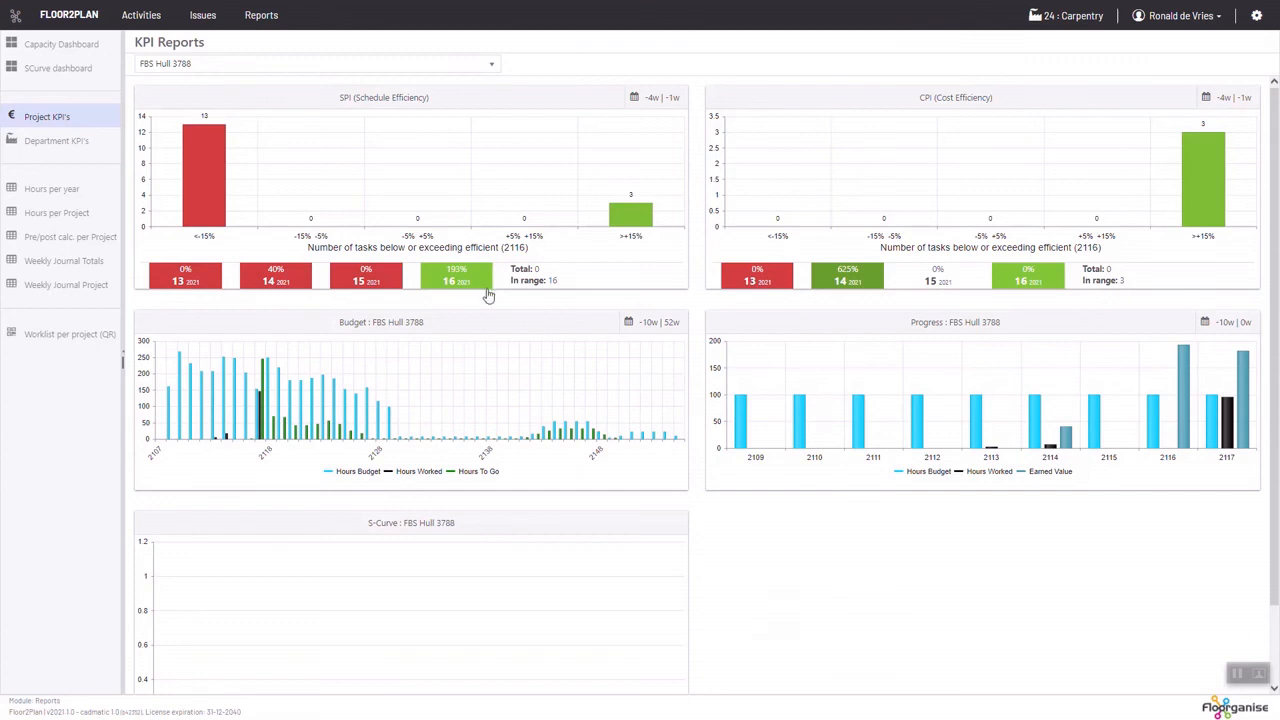
pyautogui.click(54, 139)
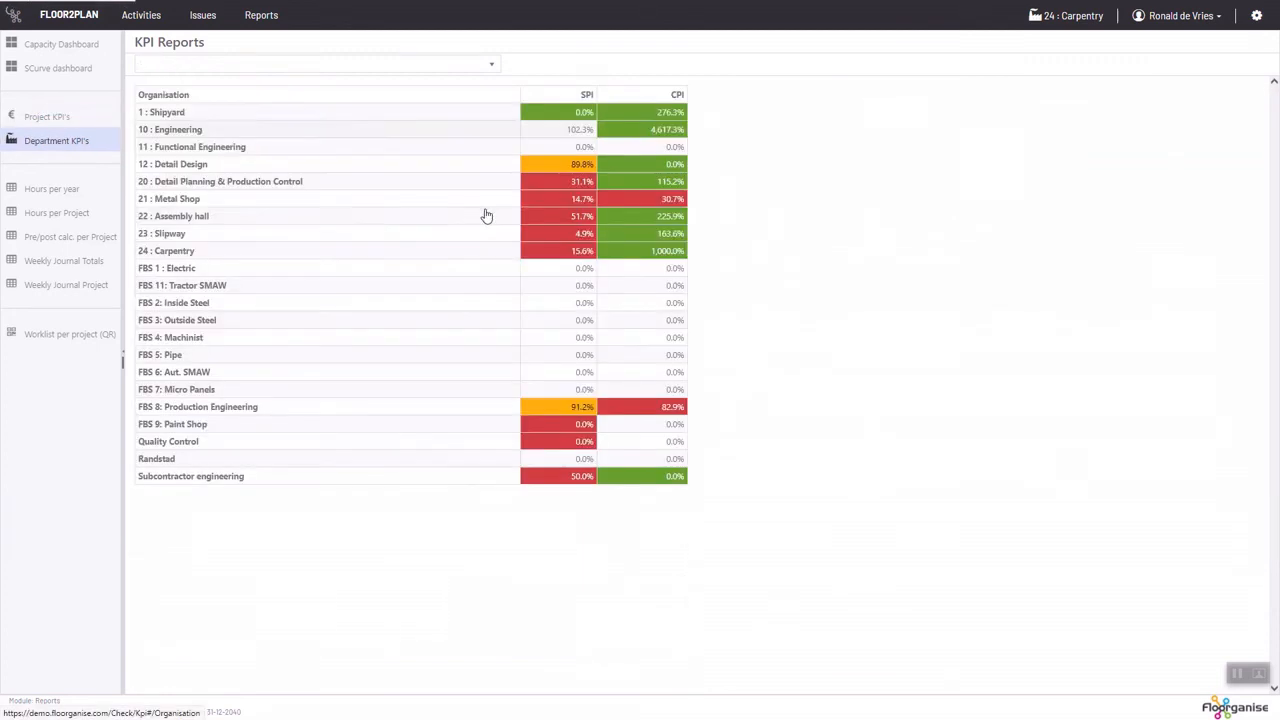
pyautogui.click(663, 224)
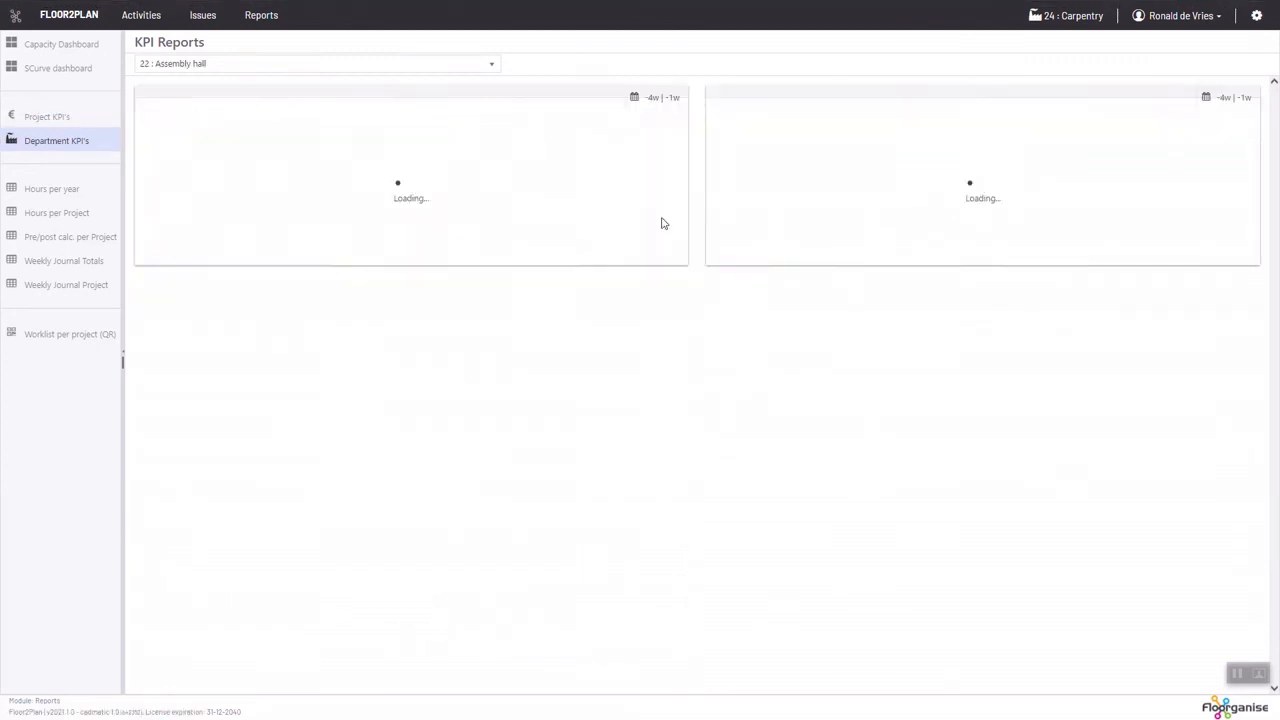
# Step: Examine the S-curve dashboard for Easy Dredge TSHD and the capacity dashboard for 22 : Assembly hall
pyautogui.click(55, 68)
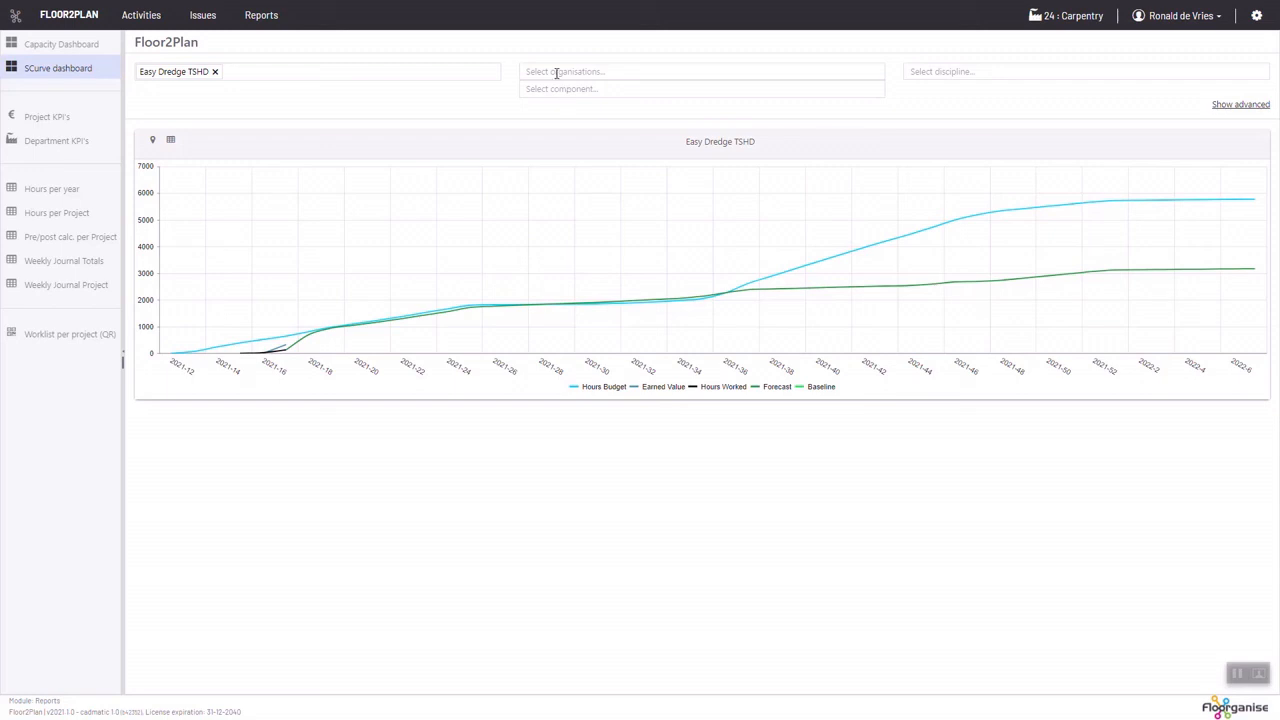
pyautogui.click(557, 72)
pyautogui.click(482, 124)
pyautogui.click(51, 55)
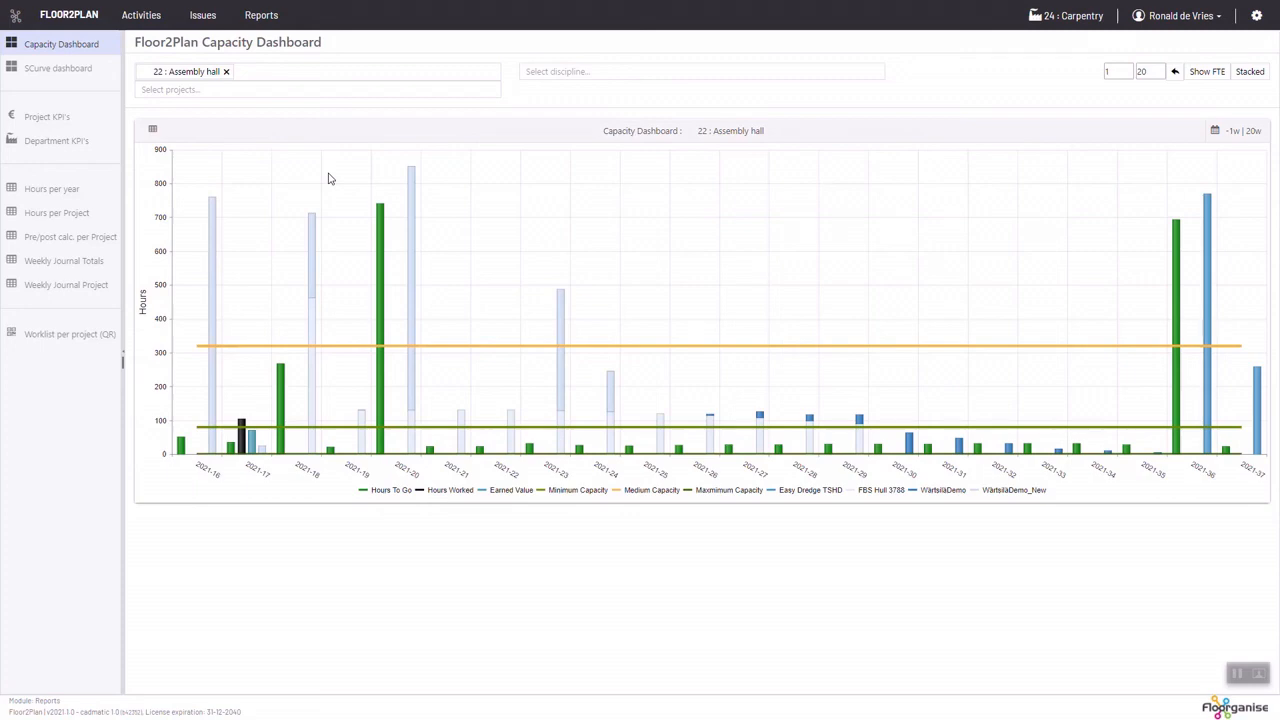
# Step: Switch to the eShare app and colour the model by the Floor2Plan Section Planning visual style
pyautogui.hotkey('alt', 'Tab')
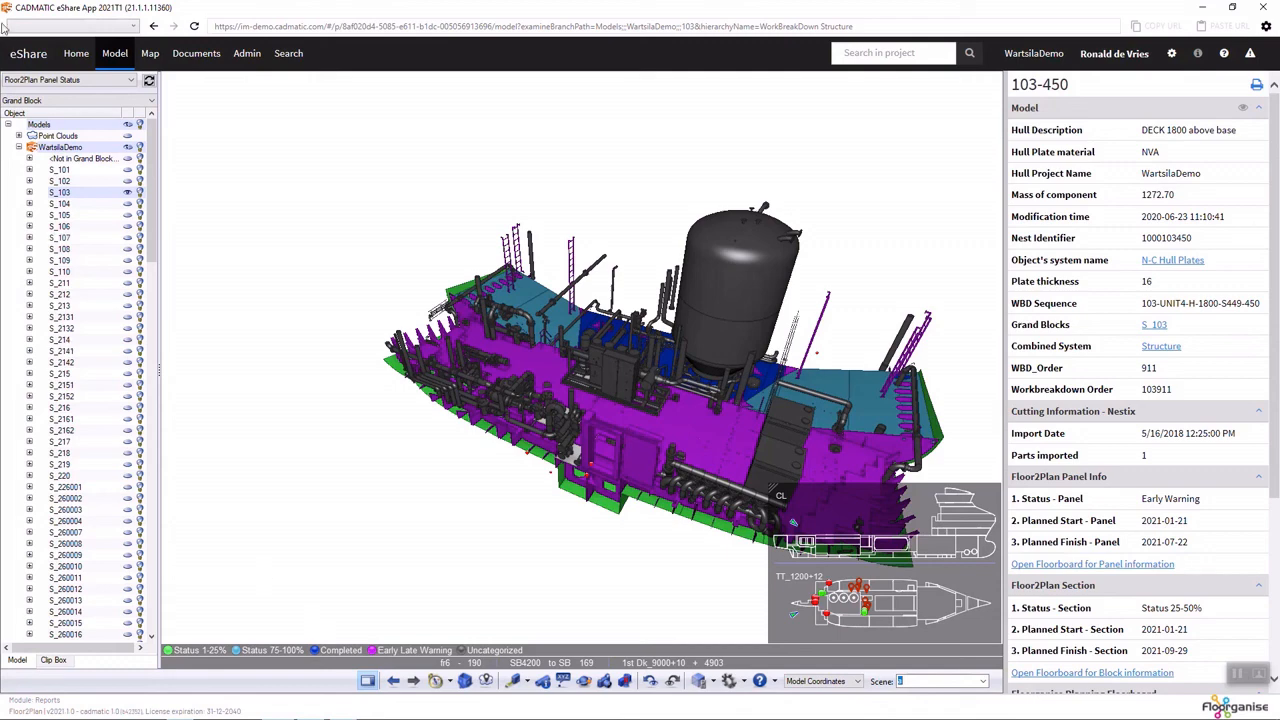
pyautogui.click(33, 83)
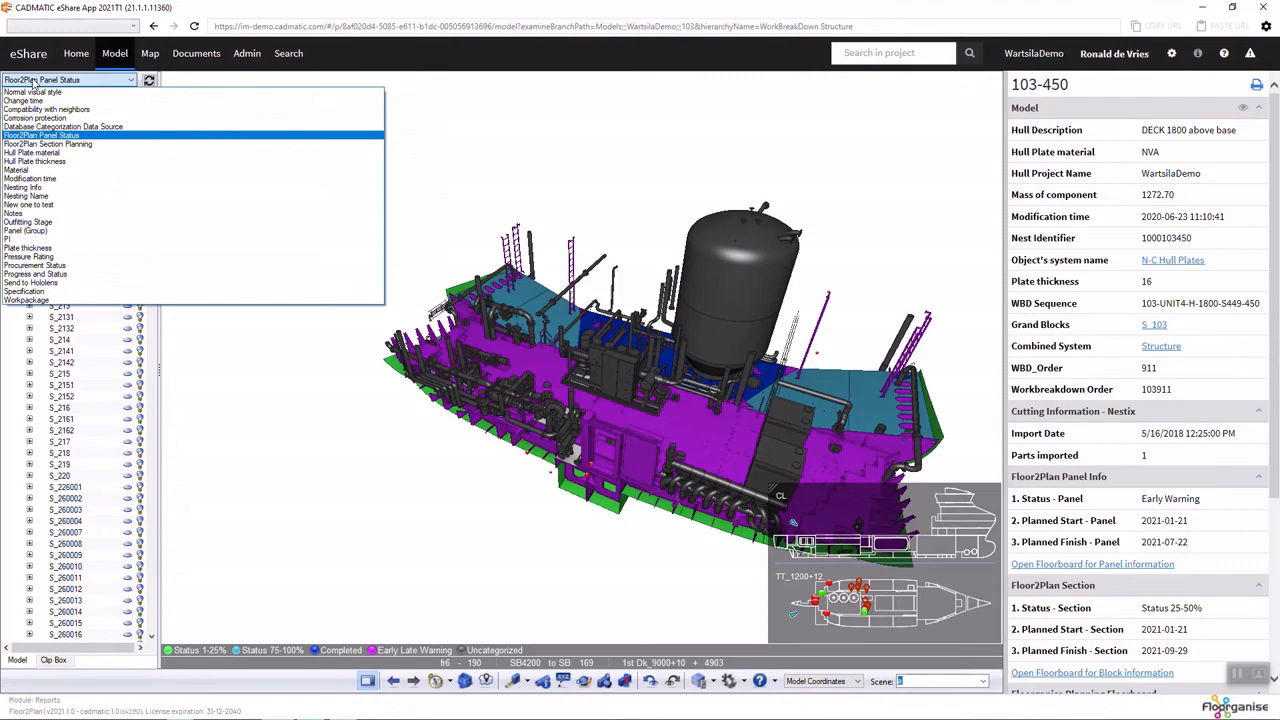
pyautogui.click(38, 148)
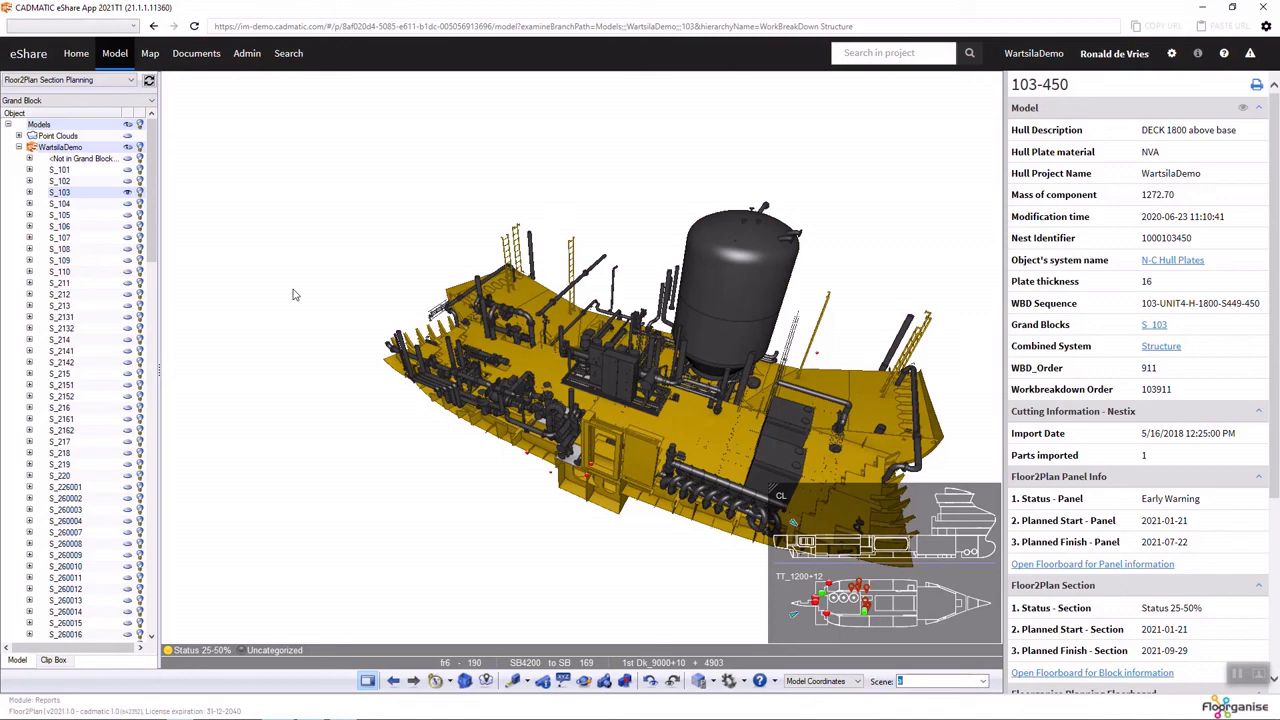
# Step: Switch back to Floor2Plan and return to its home page
pyautogui.hotkey('alt', 'Tab')
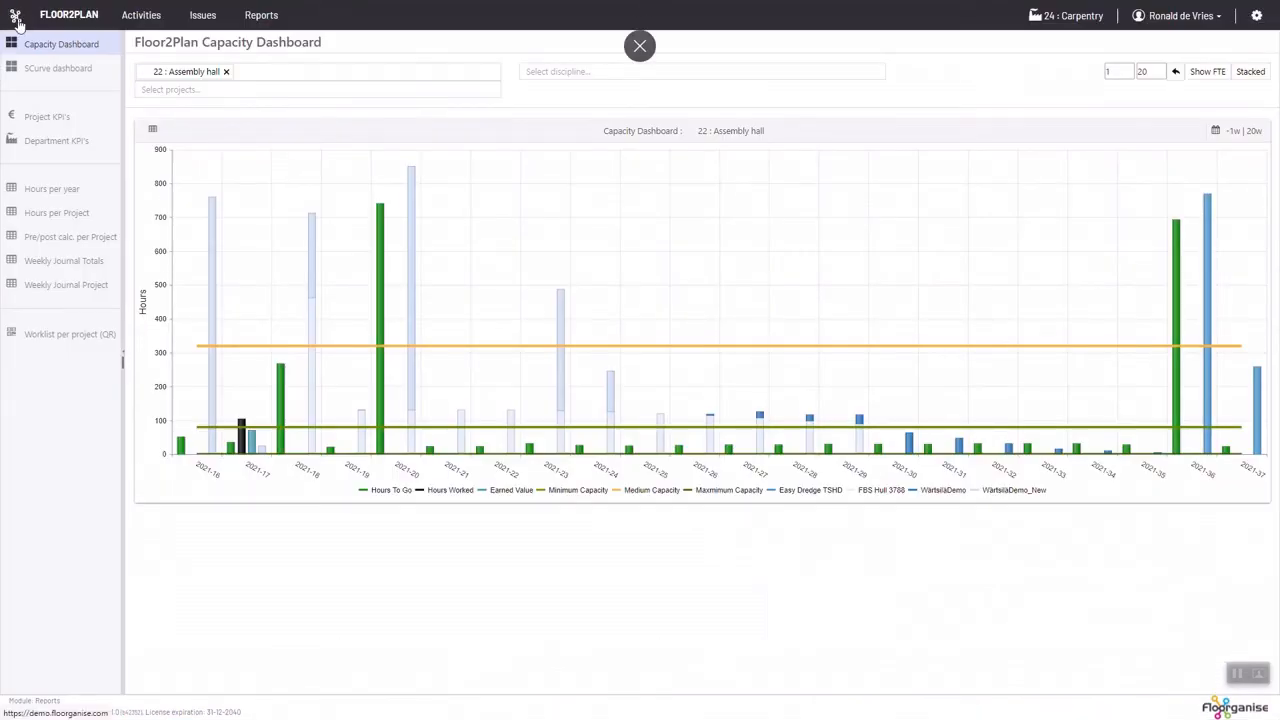
pyautogui.click(15, 17)
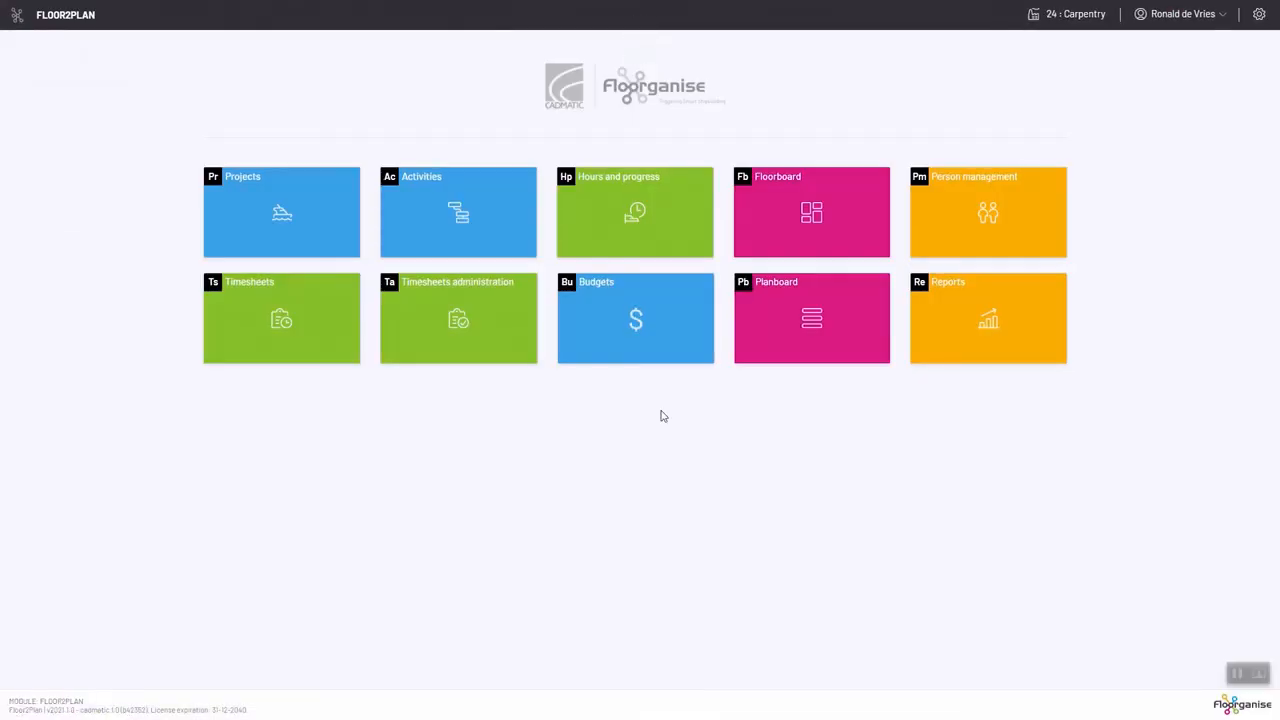
pyautogui.click(1238, 677)
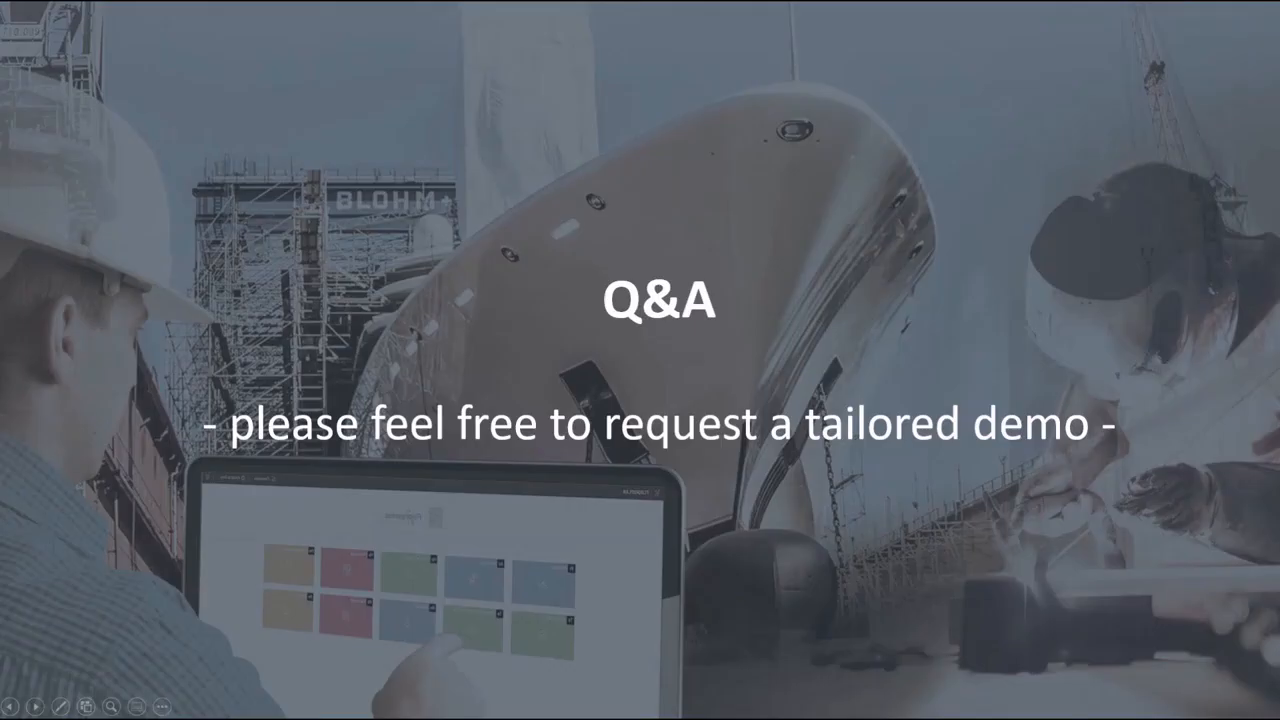